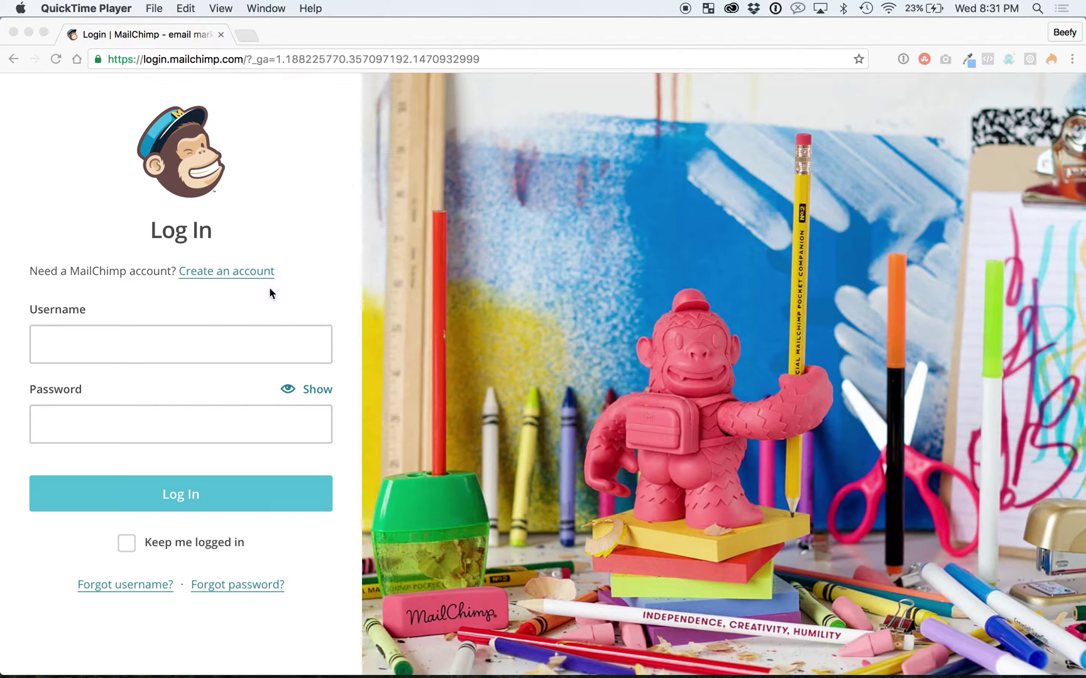
# - Log in to MailChimp with the suggested username and the account password
pyautogui.click(241, 337)
pyautogui.write('b')
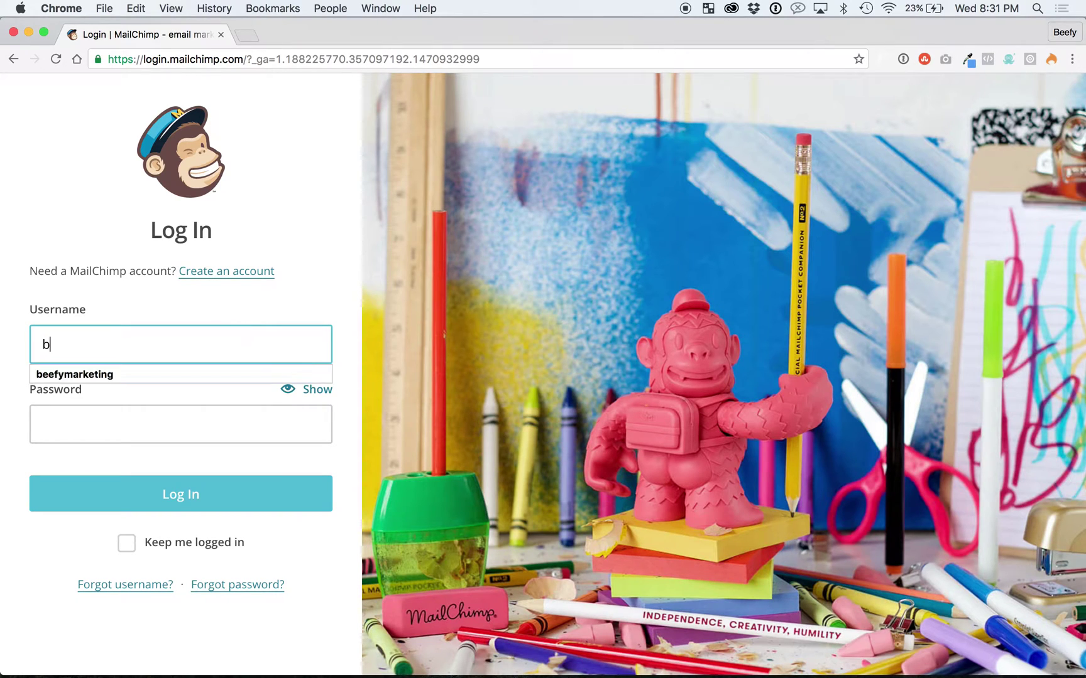
pyautogui.press('Down')
pyautogui.press('Tab')
pyautogui.write('••••••••••')
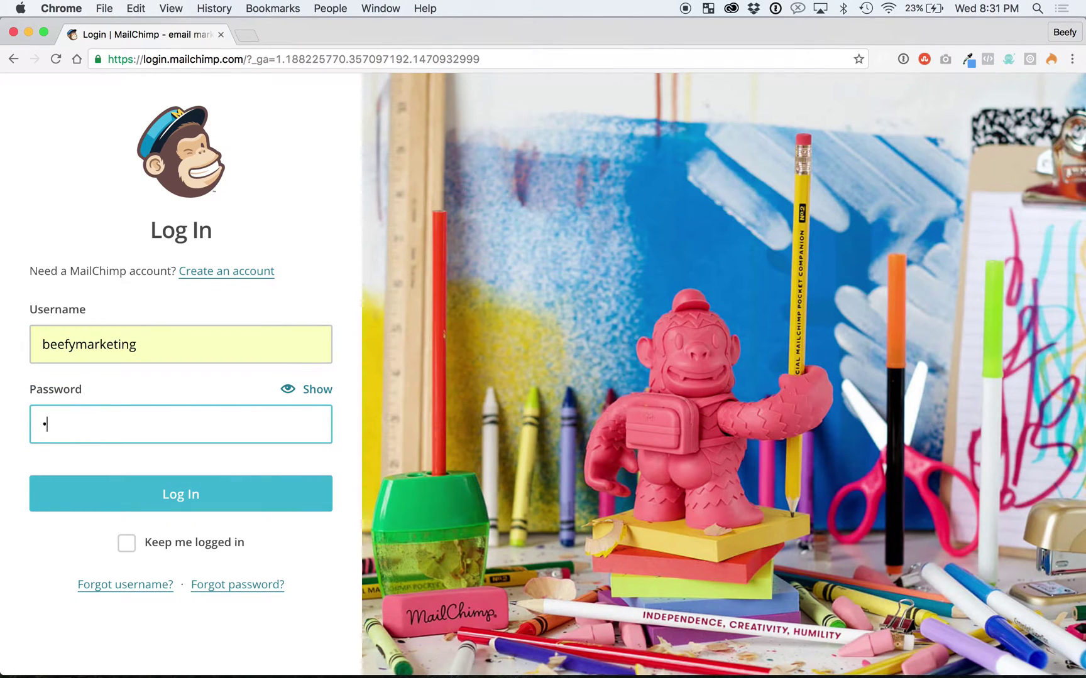
pyautogui.press('Return')
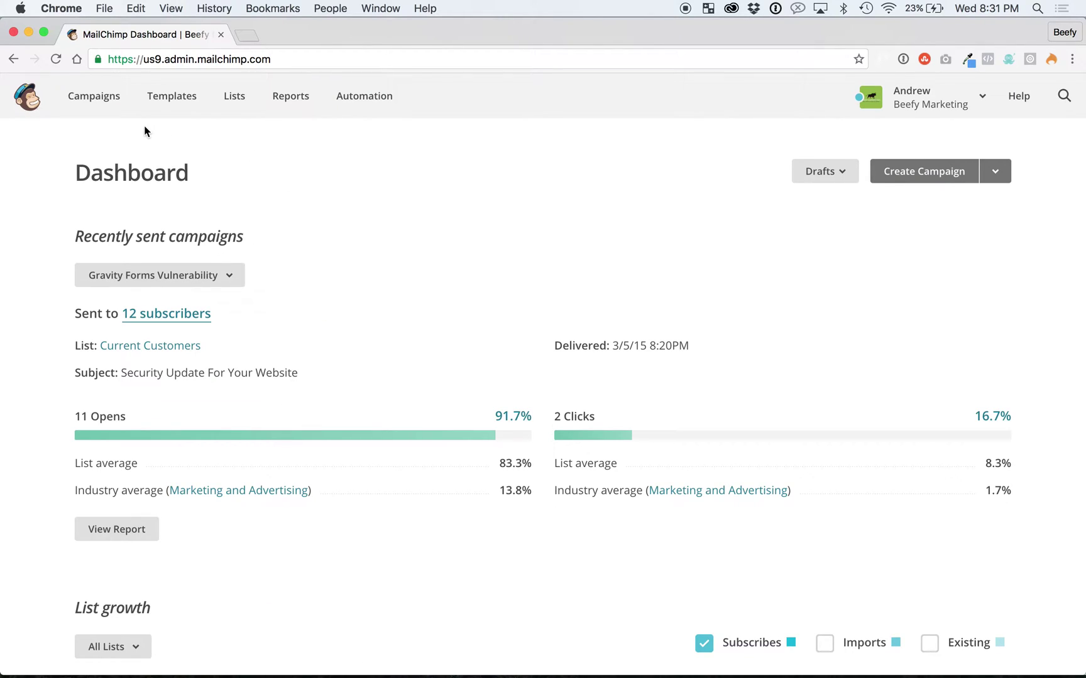
# - Create a new RSS campaign from the Campaigns section
pyautogui.click(115, 110)
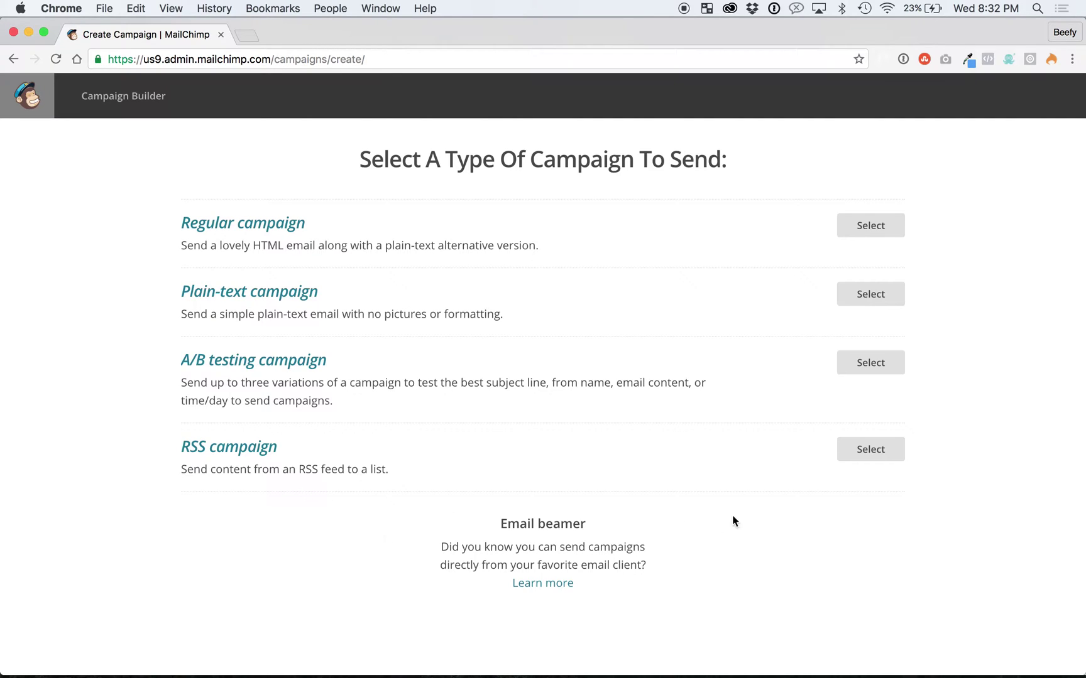
pyautogui.click(870, 454)
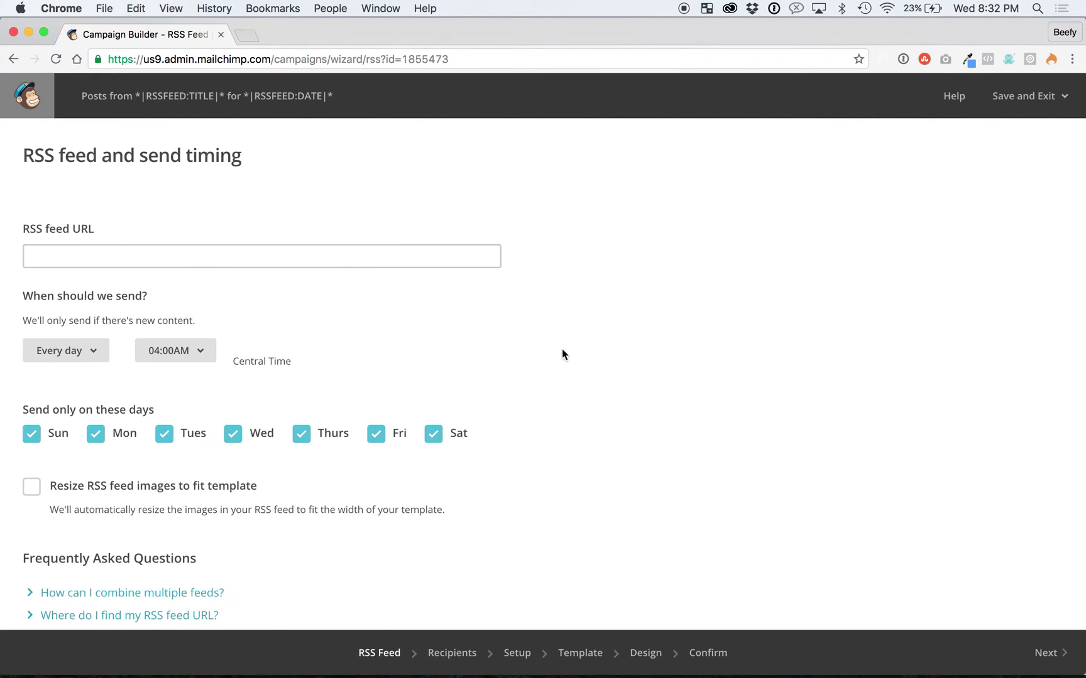
# - Enter beefymarketing.com in the RSS feed URL field
pyautogui.click(356, 255)
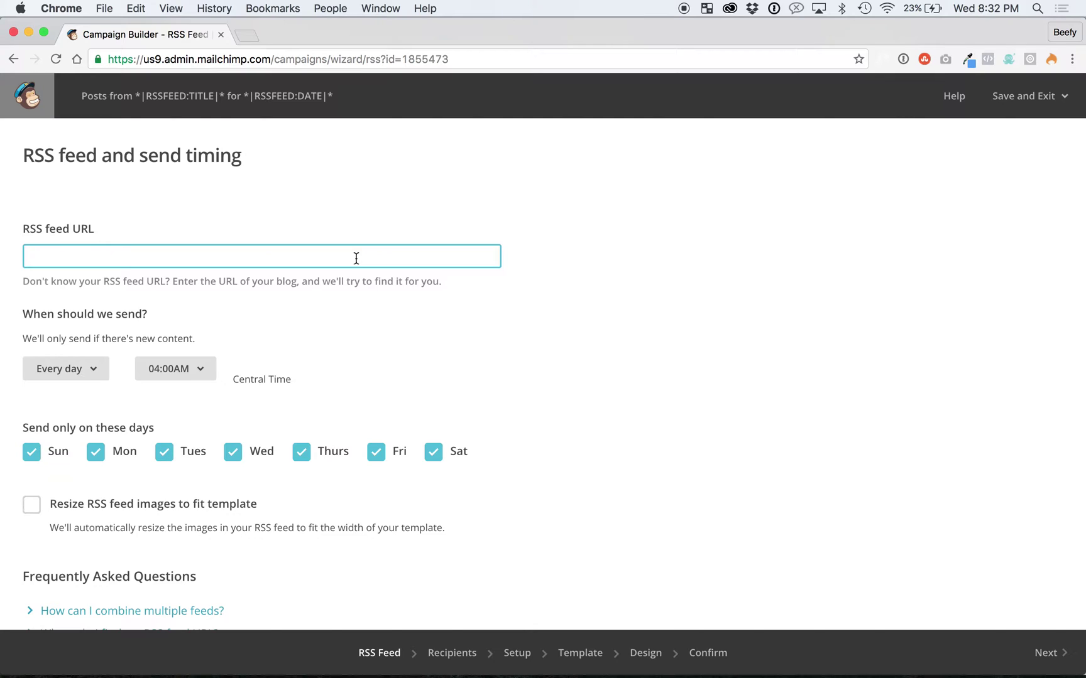
pyautogui.write('beefymarketing.com')
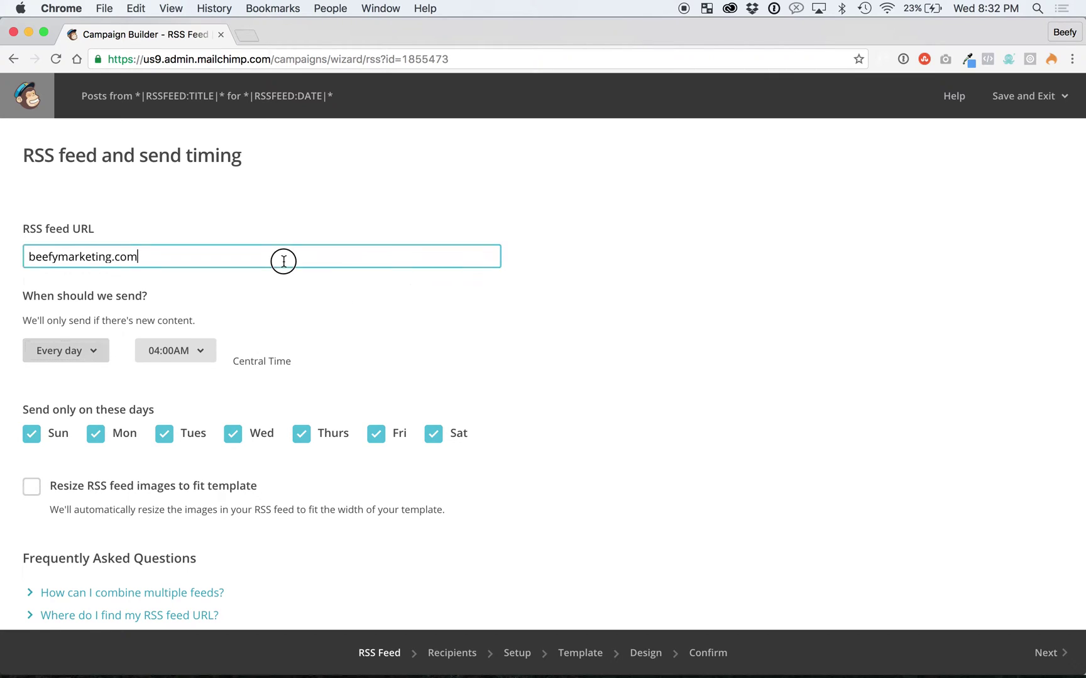
pyautogui.click(283, 261)
pyautogui.click(270, 305)
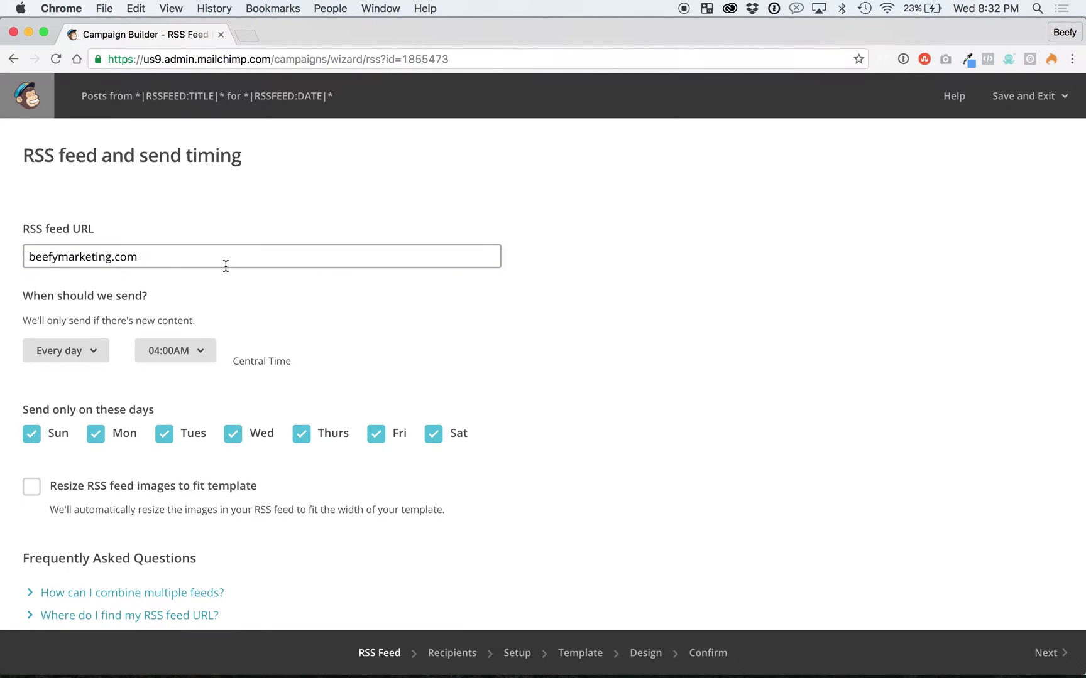
pyautogui.click(225, 266)
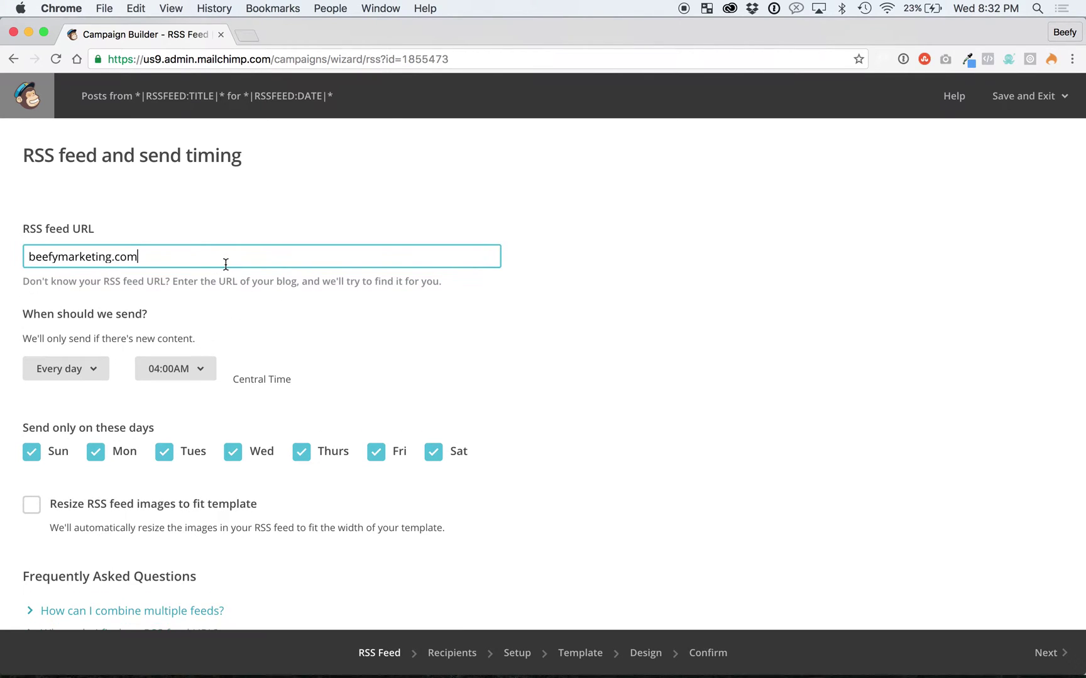
pyautogui.click(249, 39)
# - Load beefymarketing.com/feed in a new tab, copy its address, and close the tab
pyautogui.write('beef')
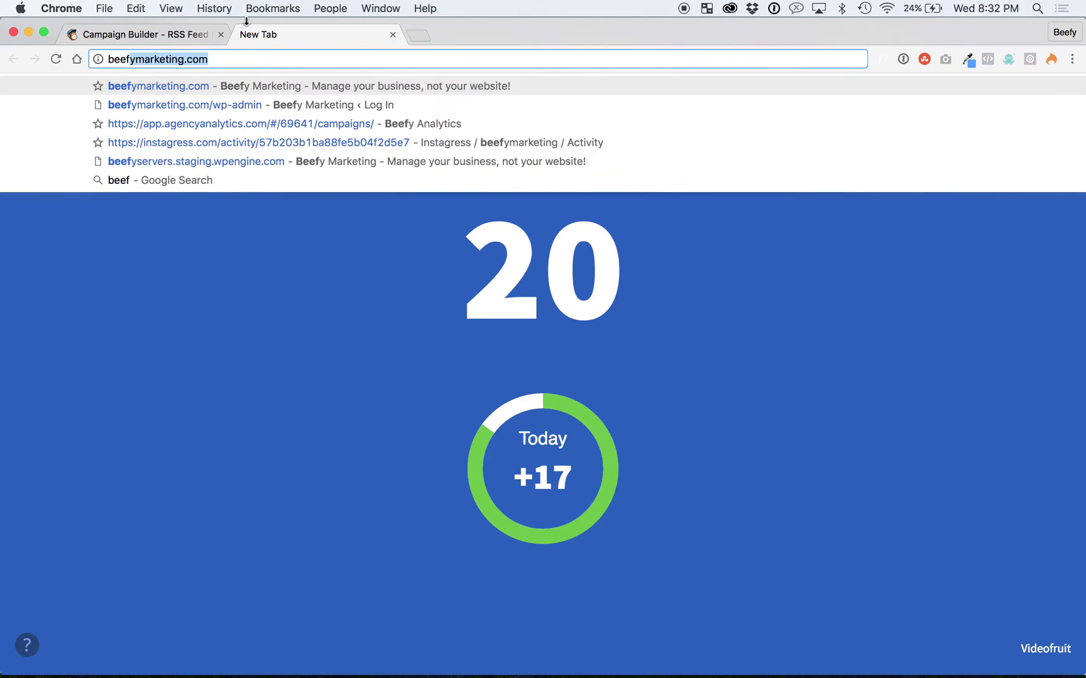
pyautogui.write('ymarketing.com')
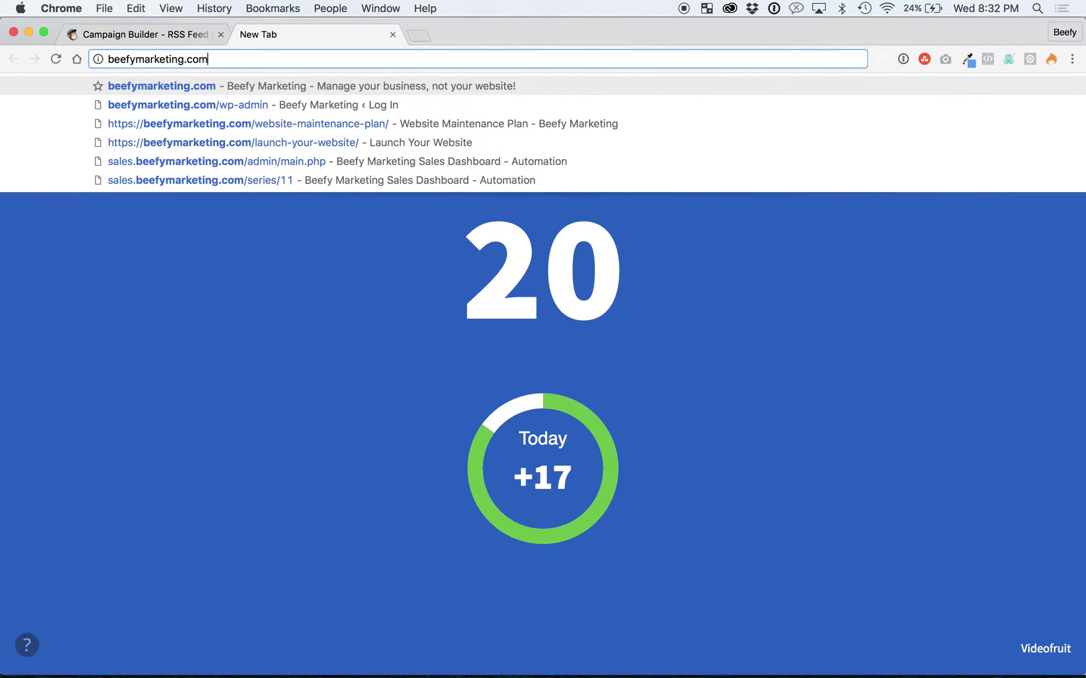
pyautogui.write('/feed')
pyautogui.press('Return')
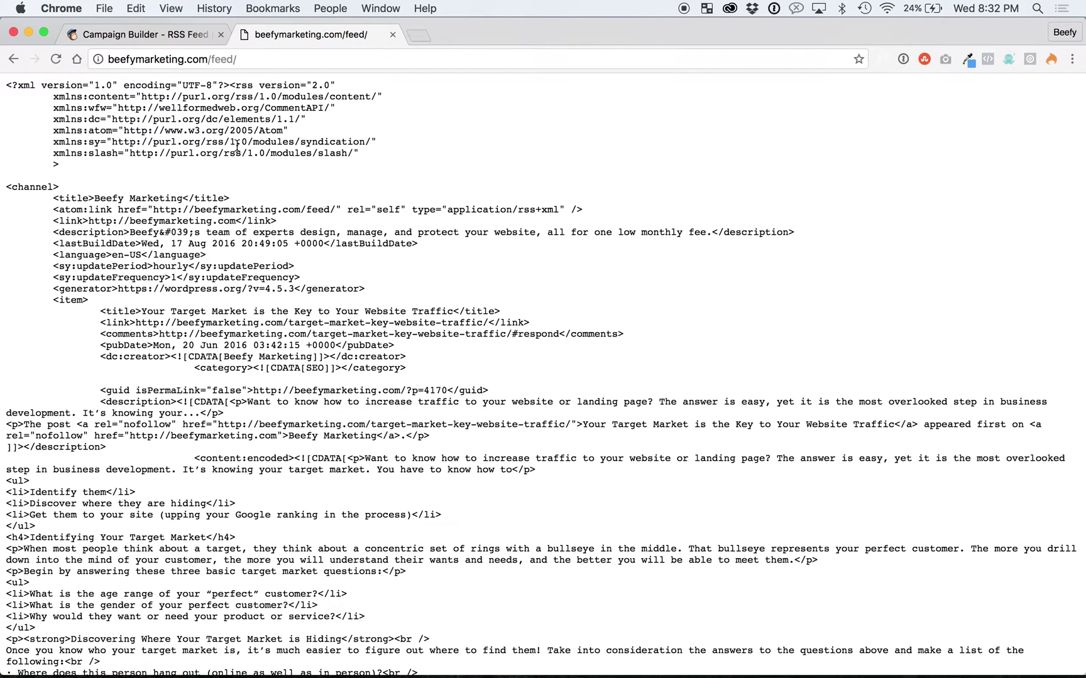
pyautogui.scroll(-20, 308, 267)
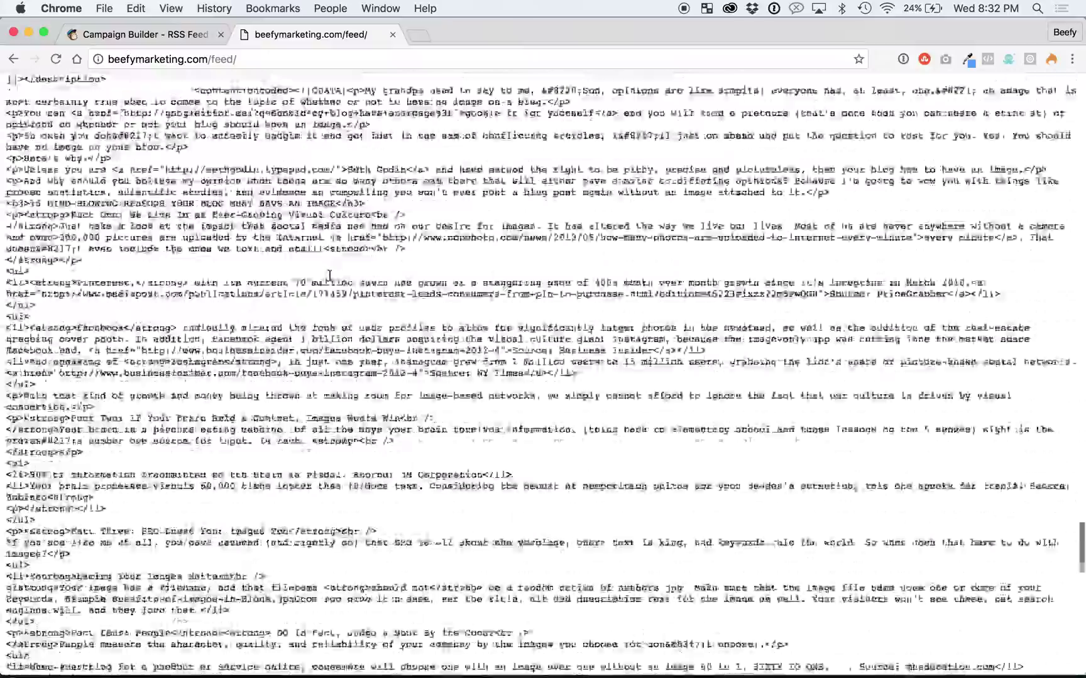
pyautogui.scroll(20, 330, 276)
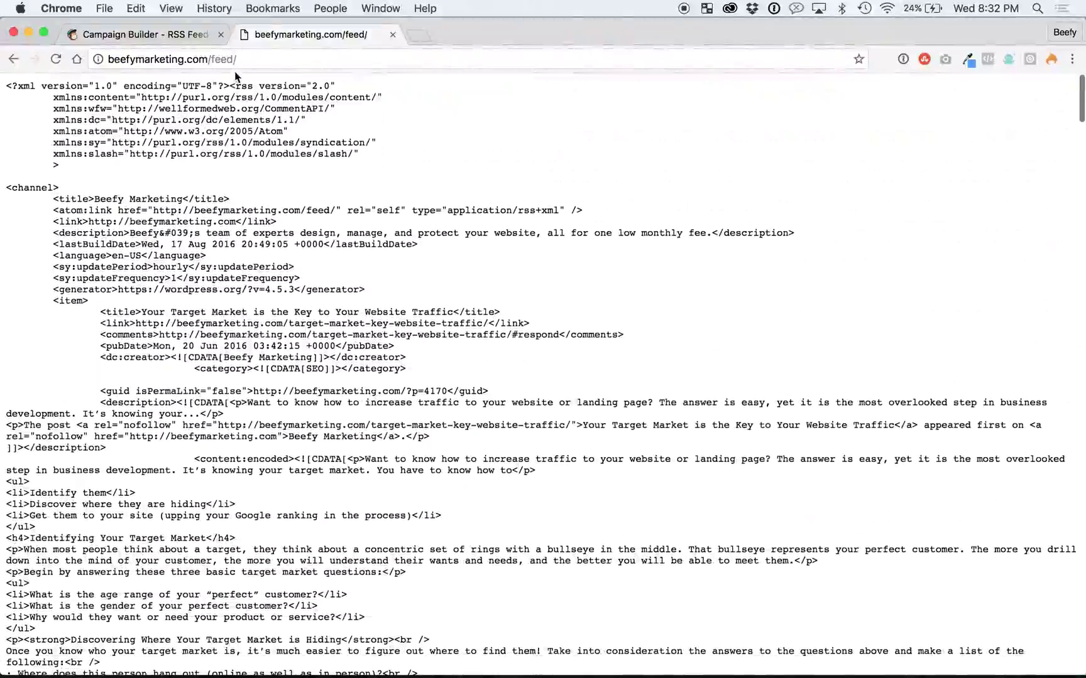
pyautogui.click(237, 59)
pyautogui.press('super+c')
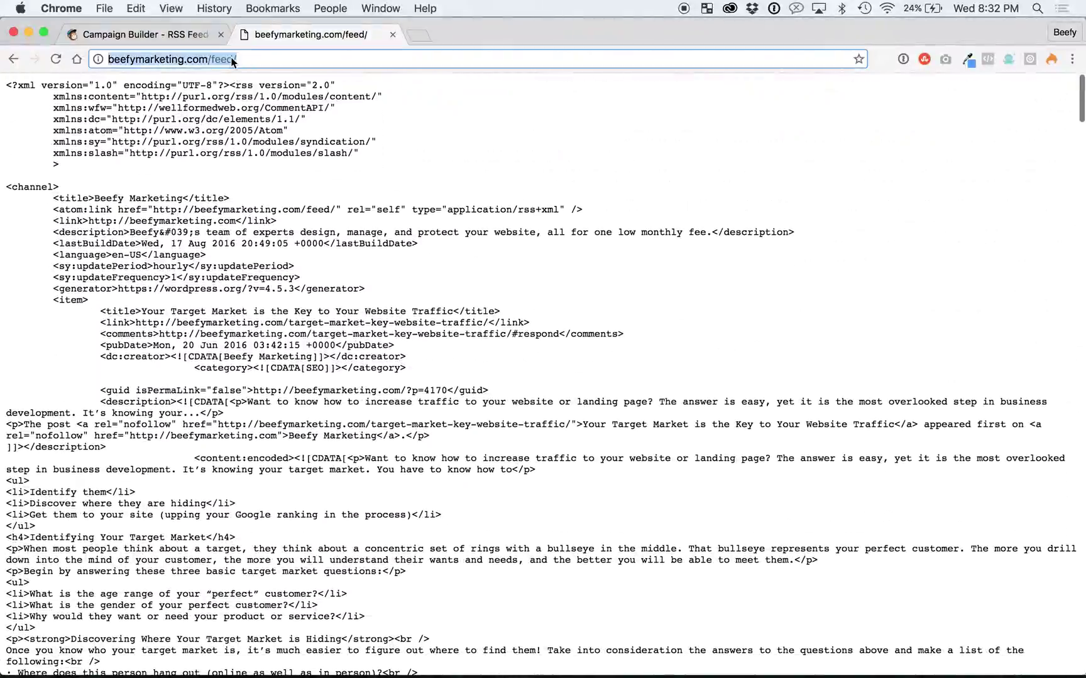
pyautogui.click(393, 34)
pyautogui.tripleClick(295, 264)
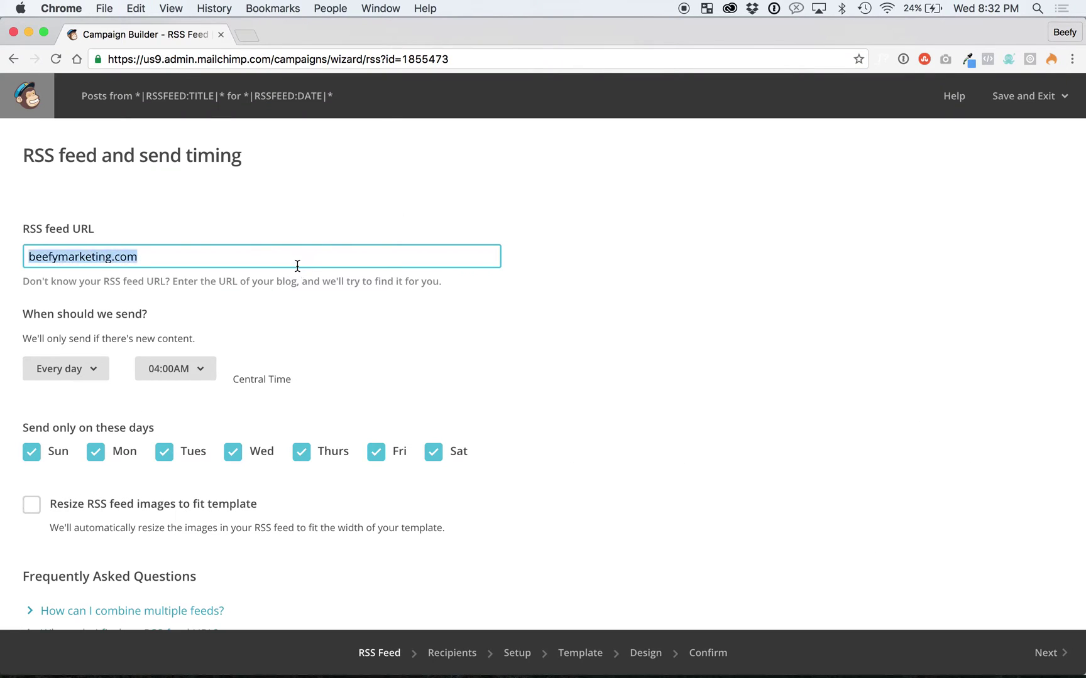
pyautogui.press('super+v')
pyautogui.click(357, 219)
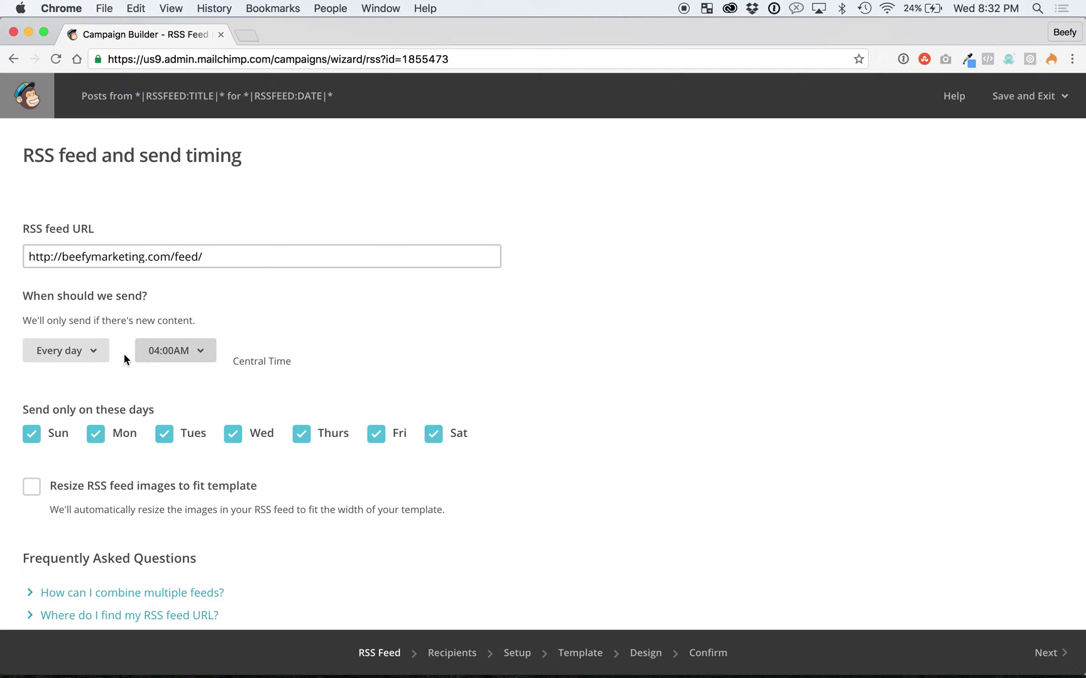
# - Schedule the RSS sends for every day at 09:00AM
pyautogui.click(101, 356)
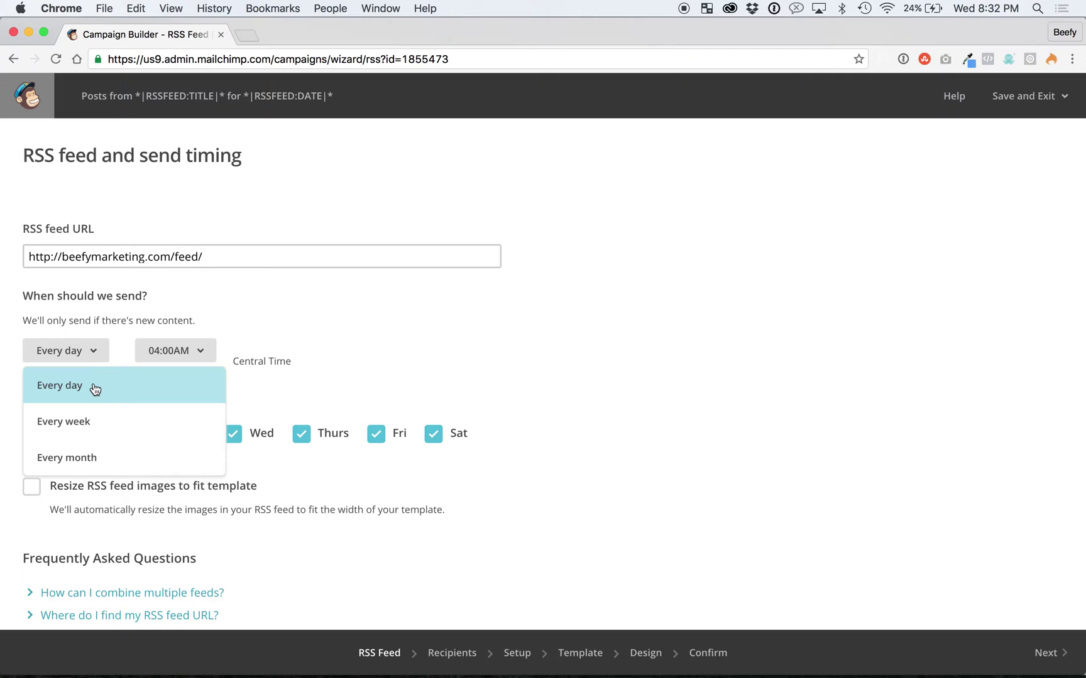
pyautogui.click(90, 420)
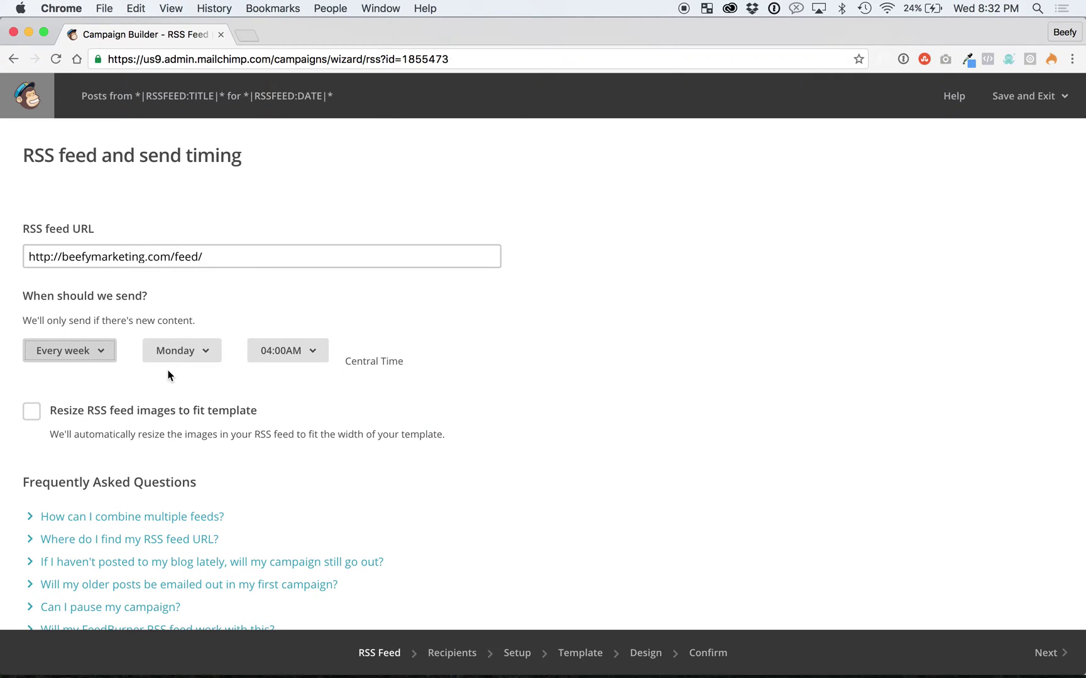
pyautogui.click(281, 351)
pyautogui.scroll(-3, 304, 443)
pyautogui.click(301, 497)
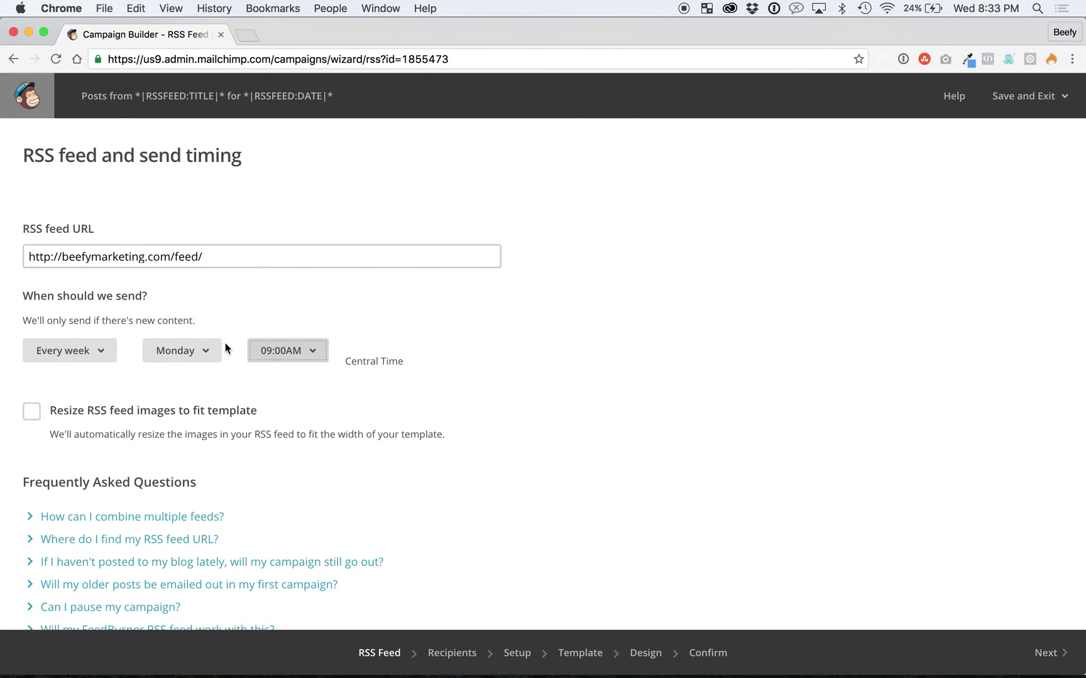
pyautogui.moveTo(93, 318); pyautogui.dragTo(182, 319)
pyautogui.click(183, 319)
pyautogui.click(63, 355)
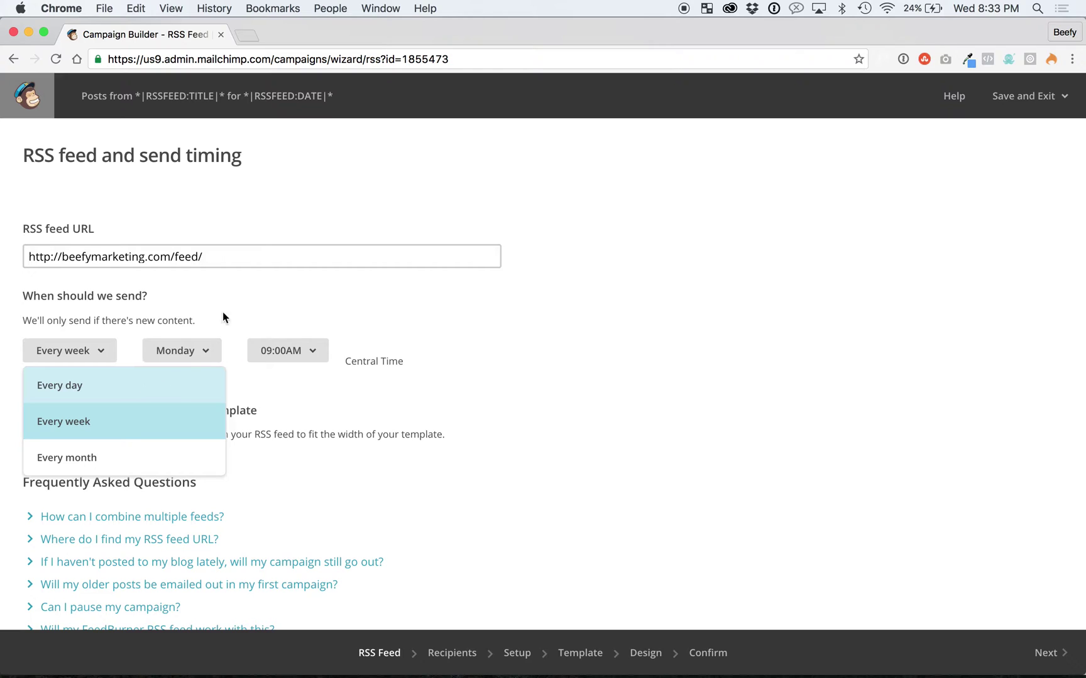
pyautogui.click(151, 393)
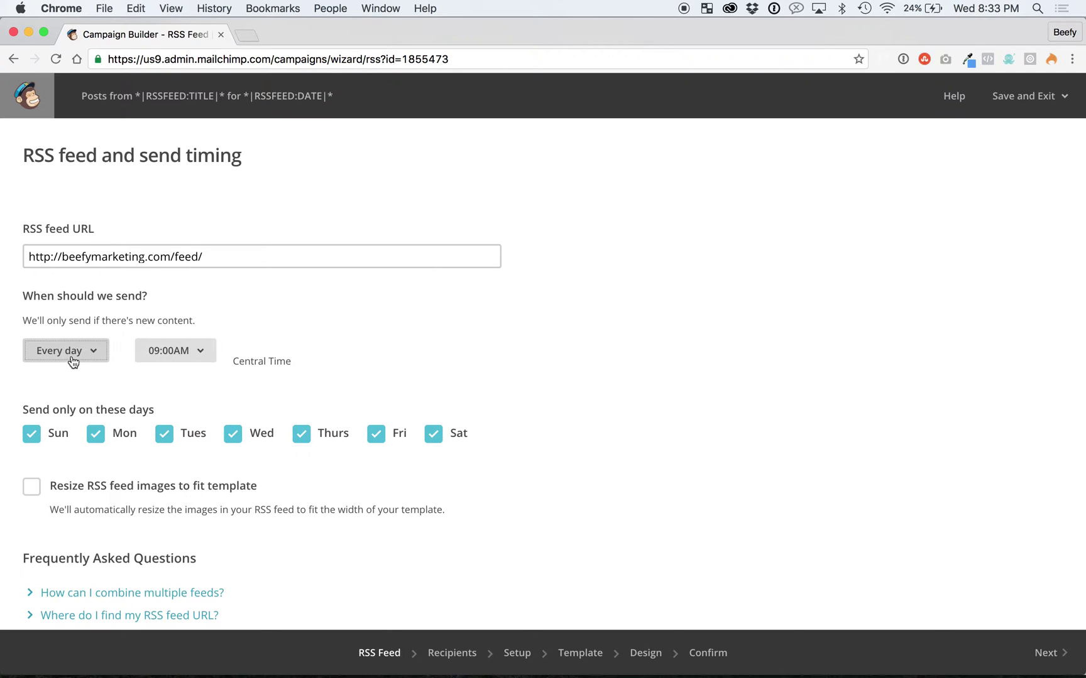
# - Uncheck Saturday, Sunday and Monday so sends run Tuesday through Friday
pyautogui.scroll(-1, 165, 443)
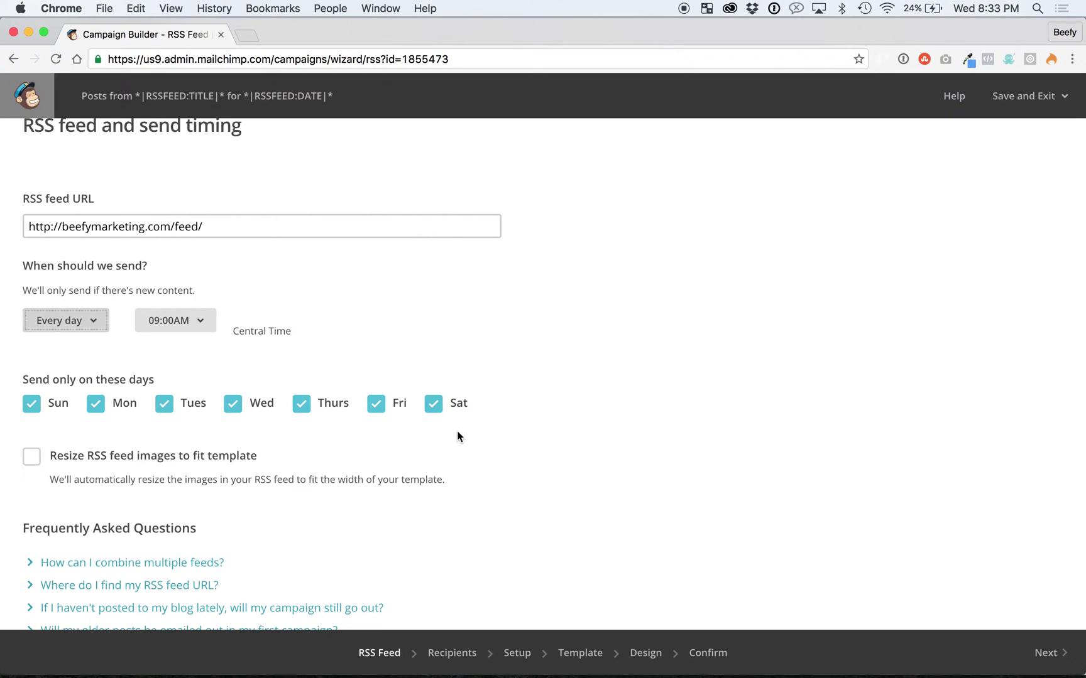
pyautogui.click(433, 406)
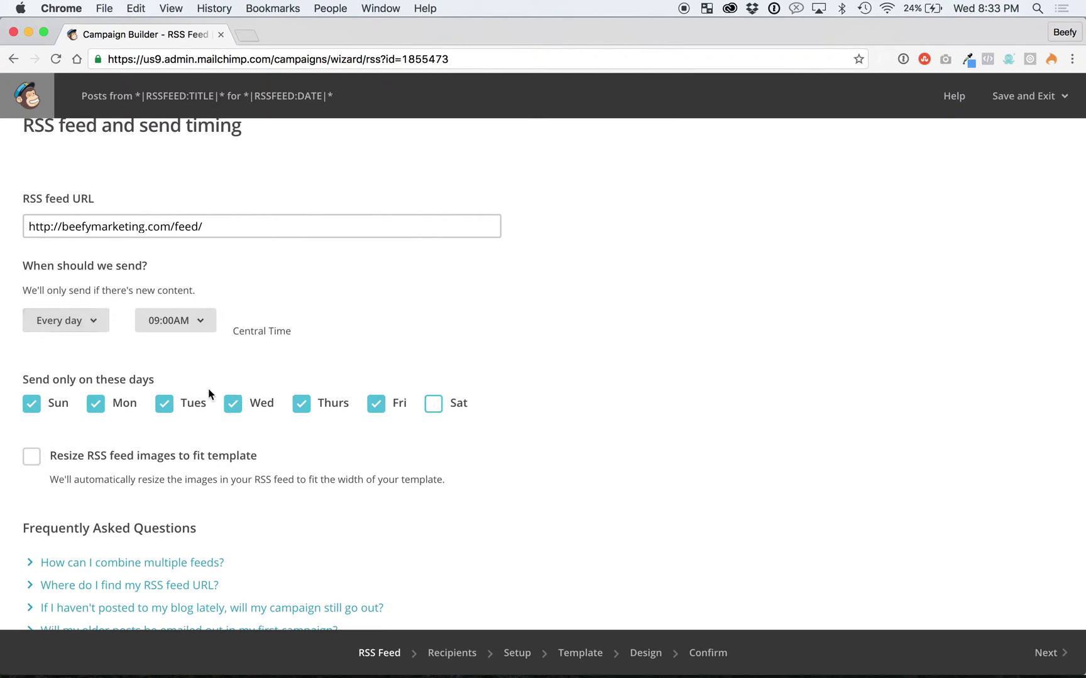
pyautogui.click(32, 407)
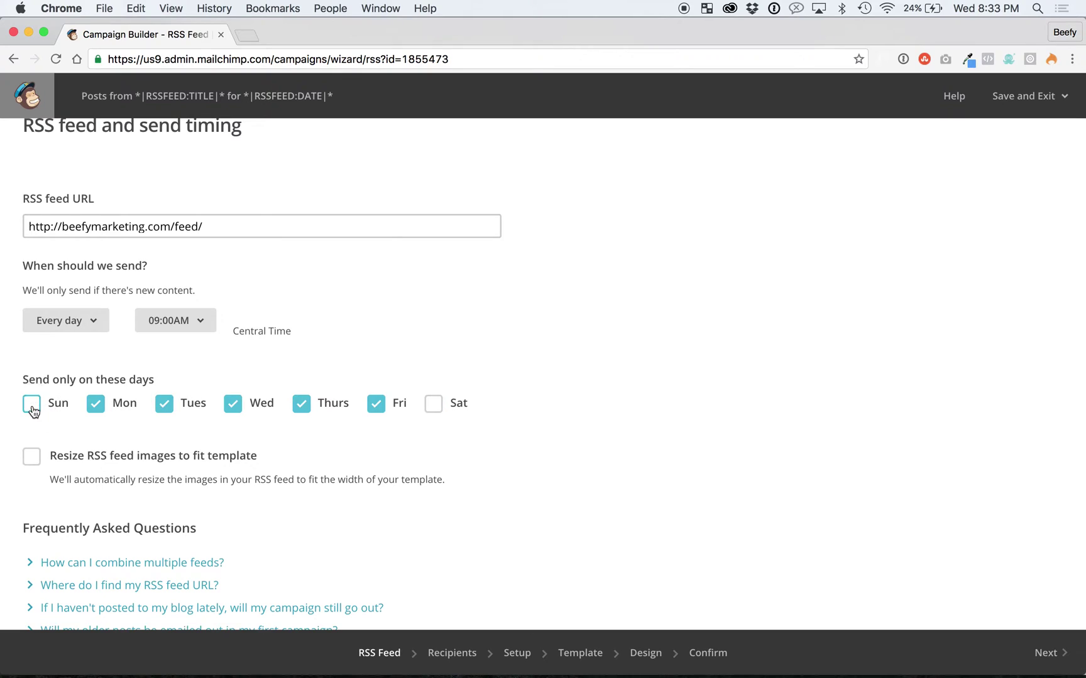
pyautogui.click(102, 411)
# - Enable resizing RSS feed images to fit the template and continue to Recipients
pyautogui.scroll(-5, 293, 433)
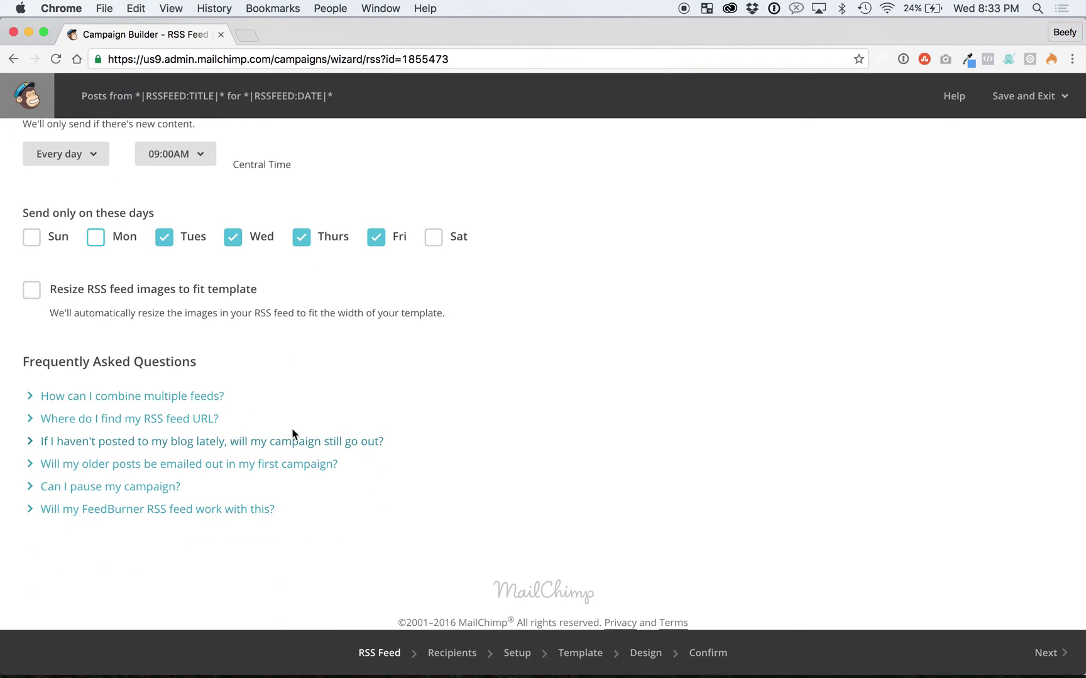
pyautogui.scroll(-1, 188, 330)
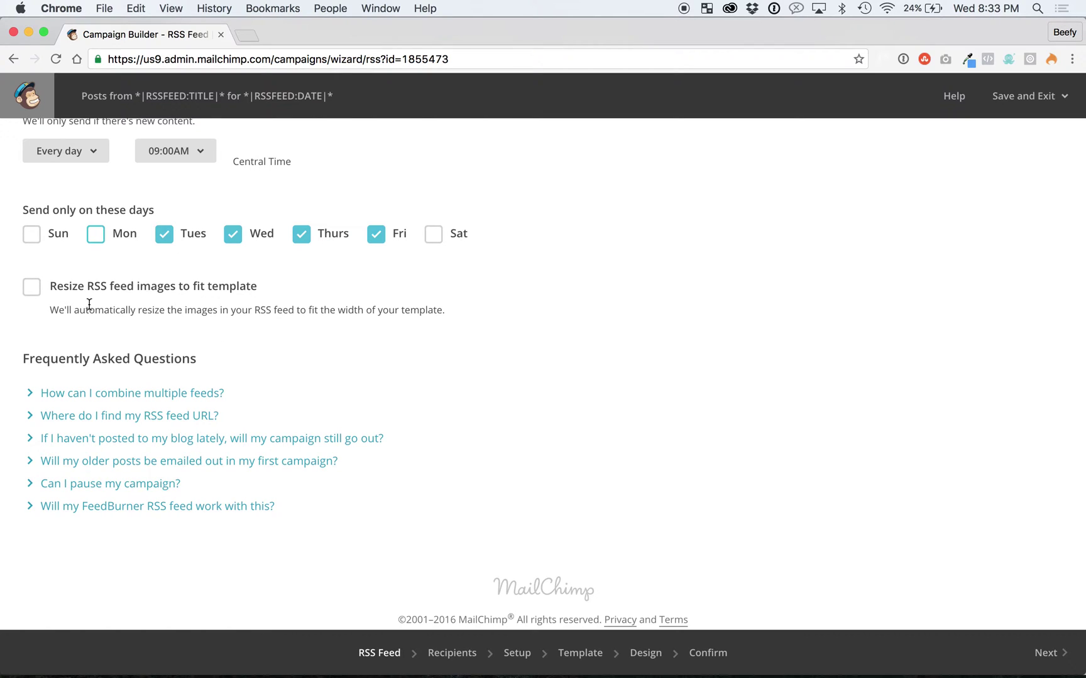
pyautogui.click(31, 287)
pyautogui.moveTo(158, 286); pyautogui.dragTo(199, 306)
pyautogui.click(241, 306)
pyautogui.click(1072, 668)
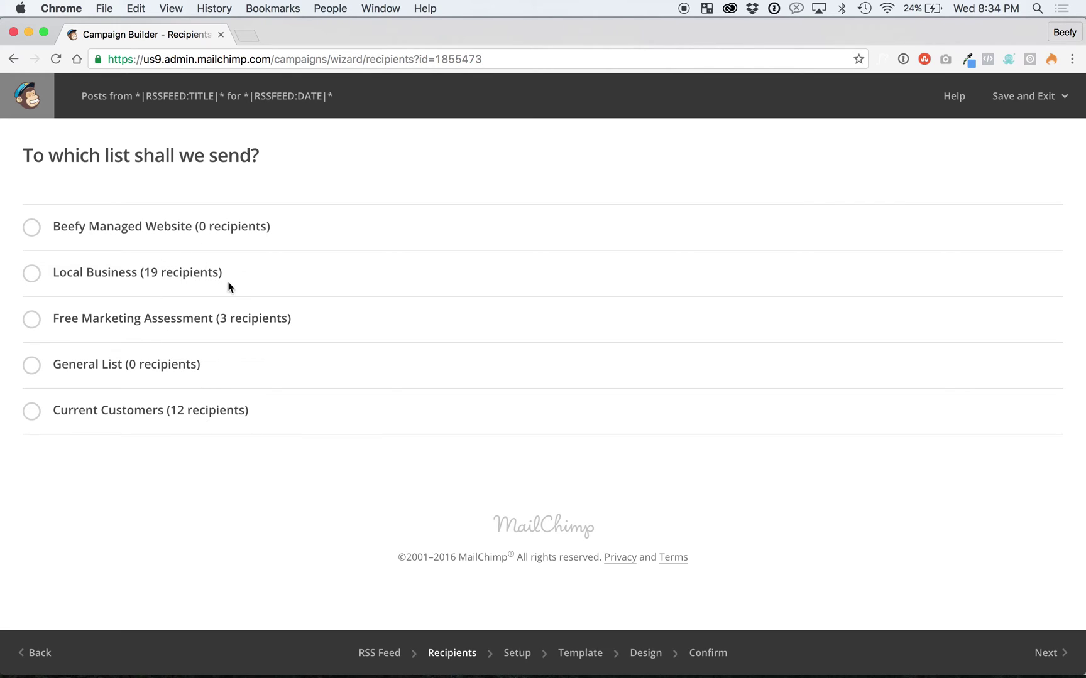
# - Choose the entire Local Business list (19 recipients) and continue to Setup
pyautogui.click(144, 280)
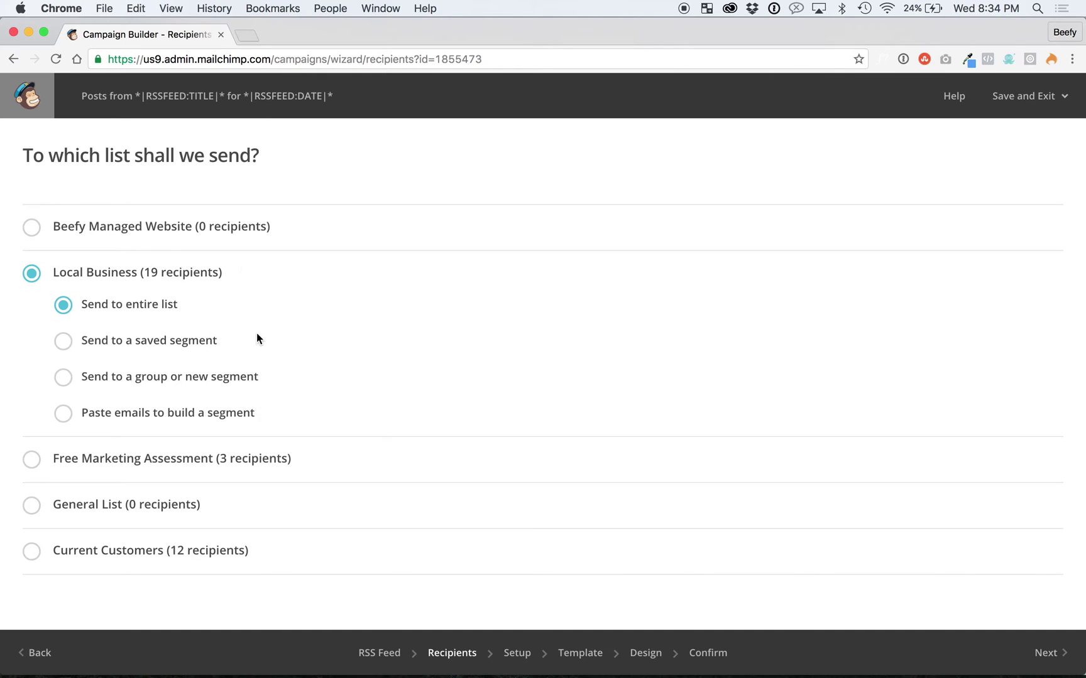
pyautogui.scroll(-2, 352, 463)
pyautogui.scroll(2, 314, 428)
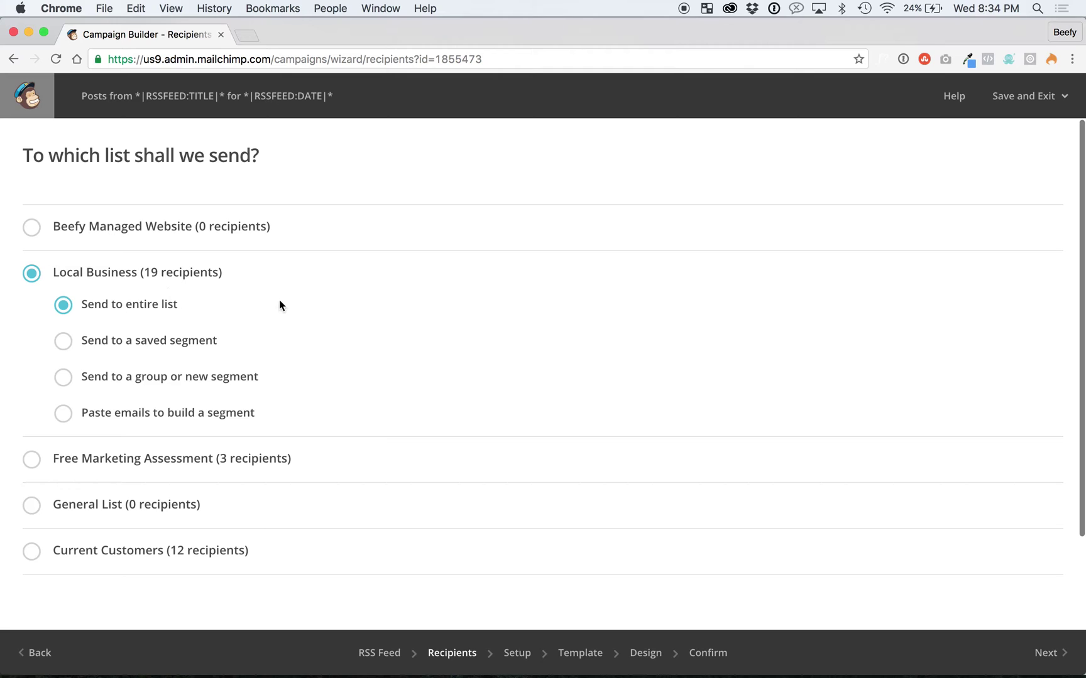
pyautogui.scroll(-2, 363, 302)
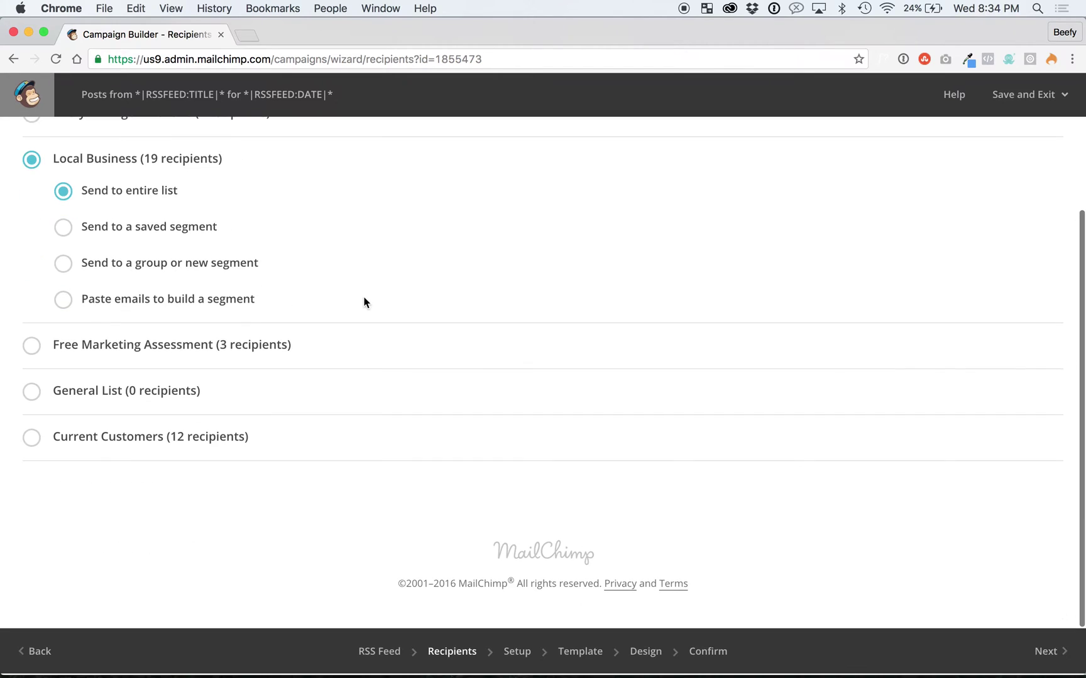
pyautogui.click(1048, 654)
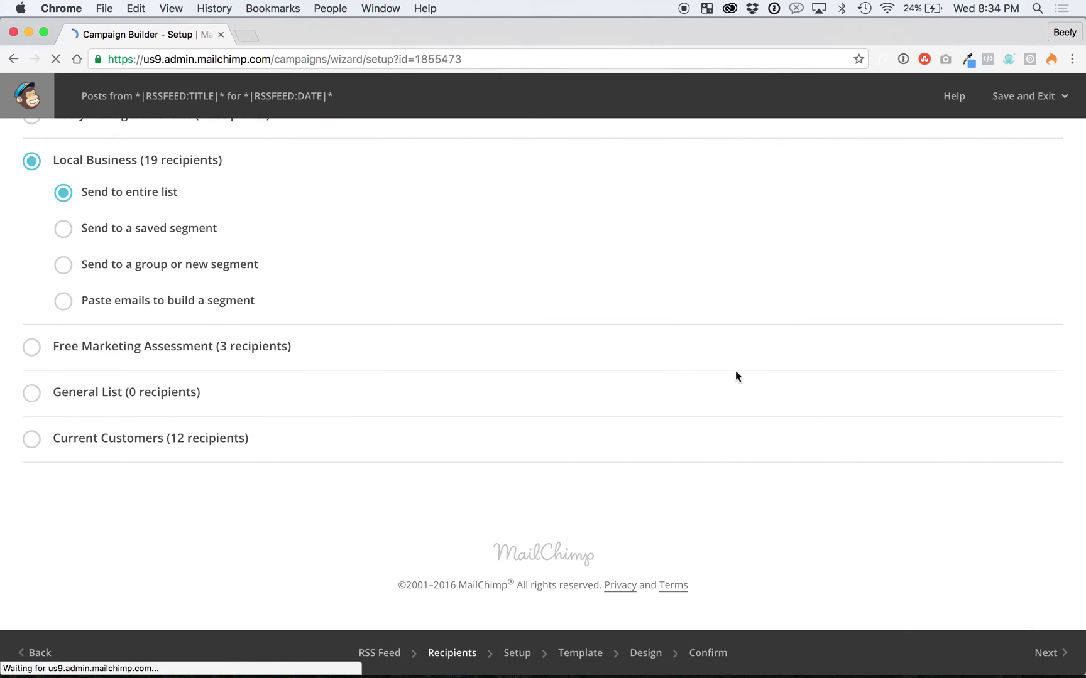
# - Name the campaign 'Blog Updates' and review the subject line's date merge tag
pyautogui.click(397, 237)
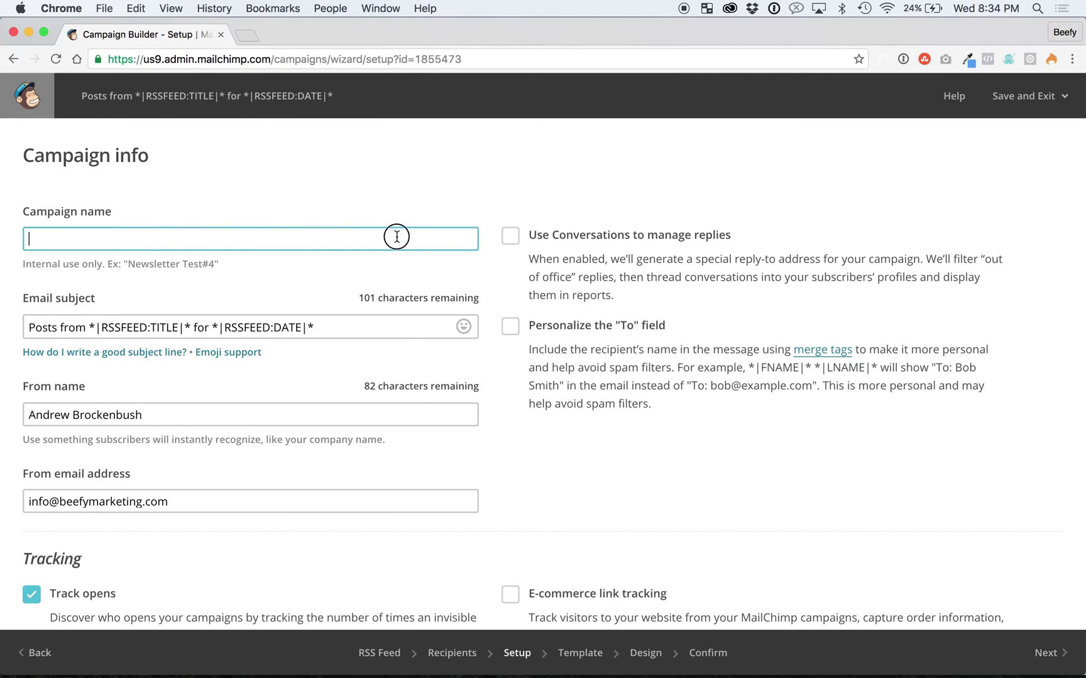
pyautogui.write('Blo')
pyautogui.press('super+a')
pyautogui.write('Blog Updates')
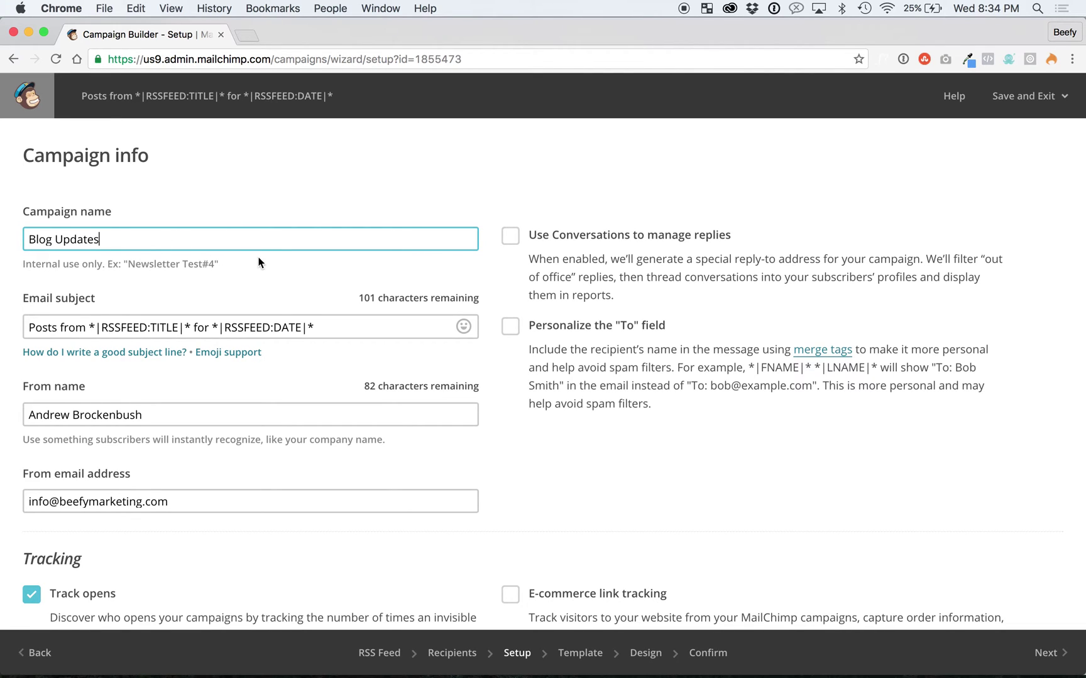
pyautogui.scroll(-2, 259, 262)
pyautogui.click(221, 264)
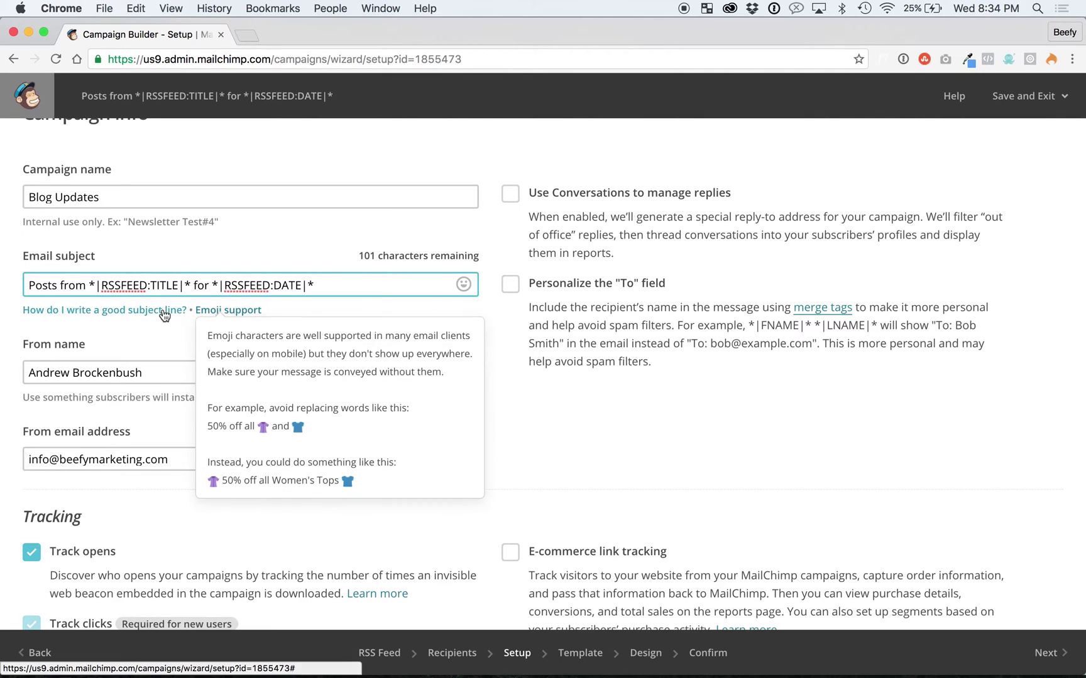
pyautogui.moveTo(245, 312)
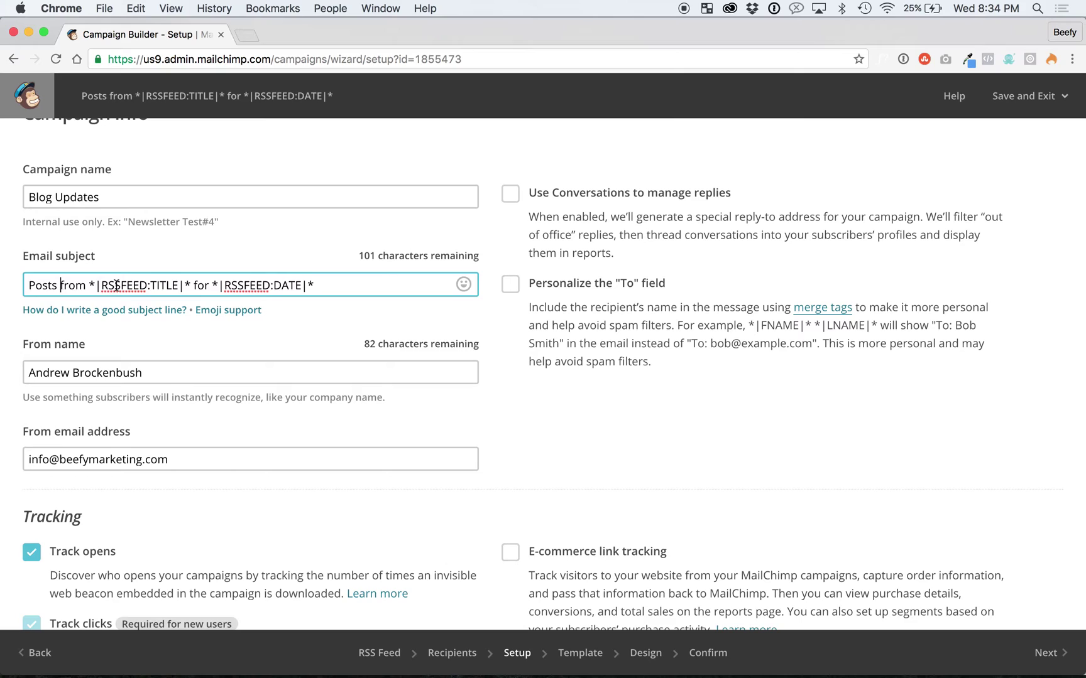
pyautogui.moveTo(226, 284); pyautogui.dragTo(295, 285)
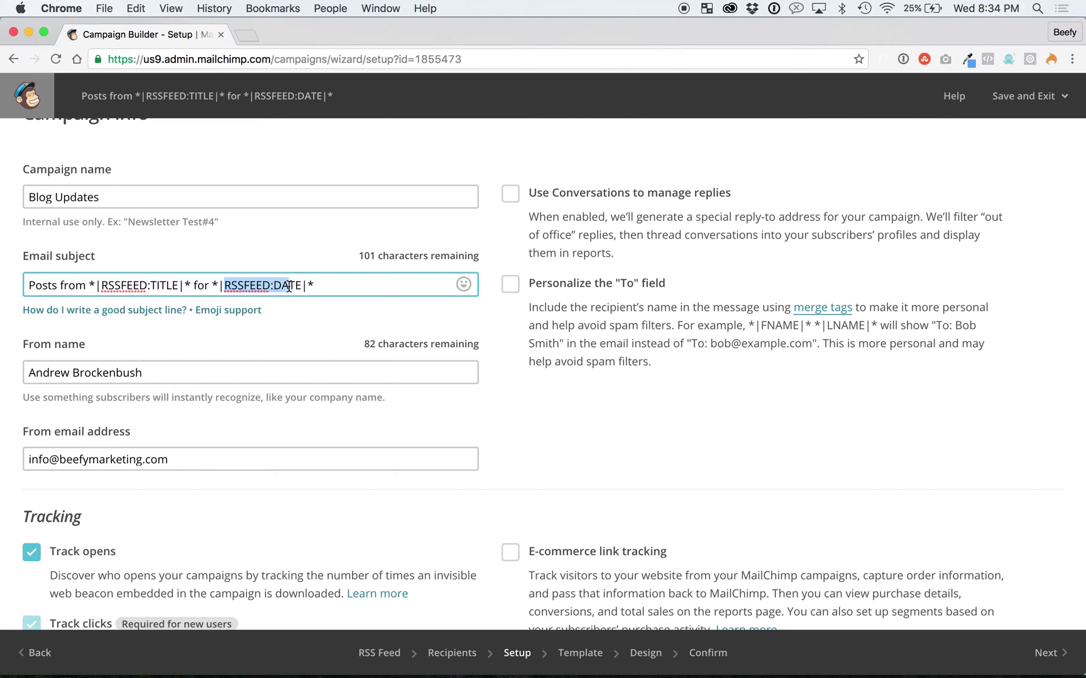
pyautogui.click(316, 282)
# - Change the From name to 'Beefy Marketing' and continue to template selection
pyautogui.tripleClick(222, 375)
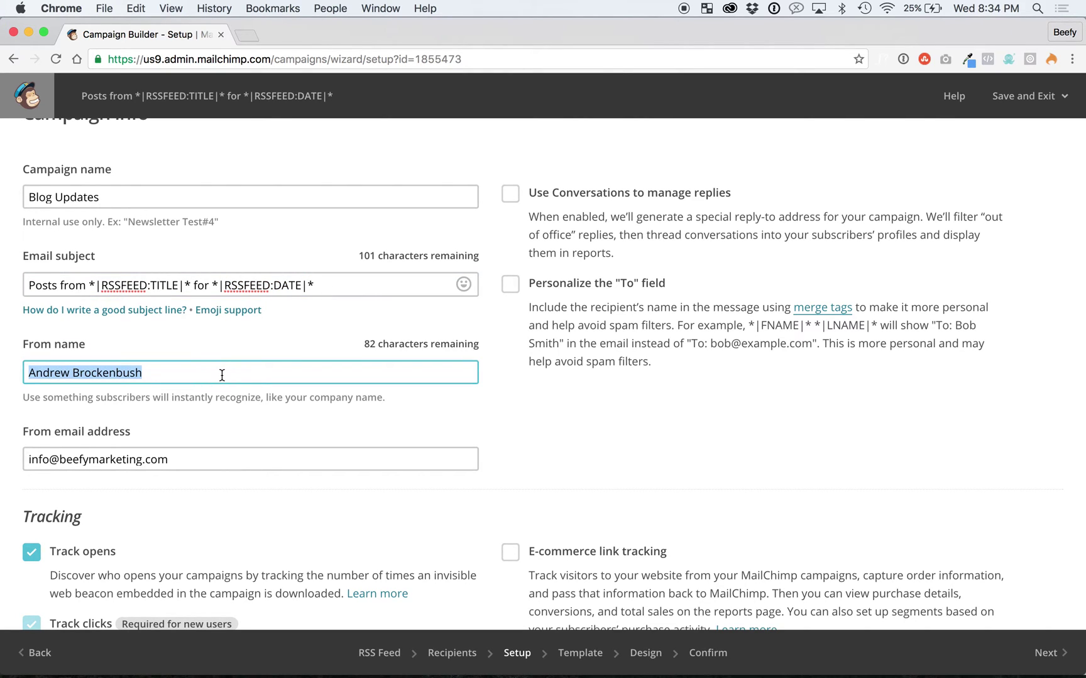
pyautogui.write('Beefy Marketing')
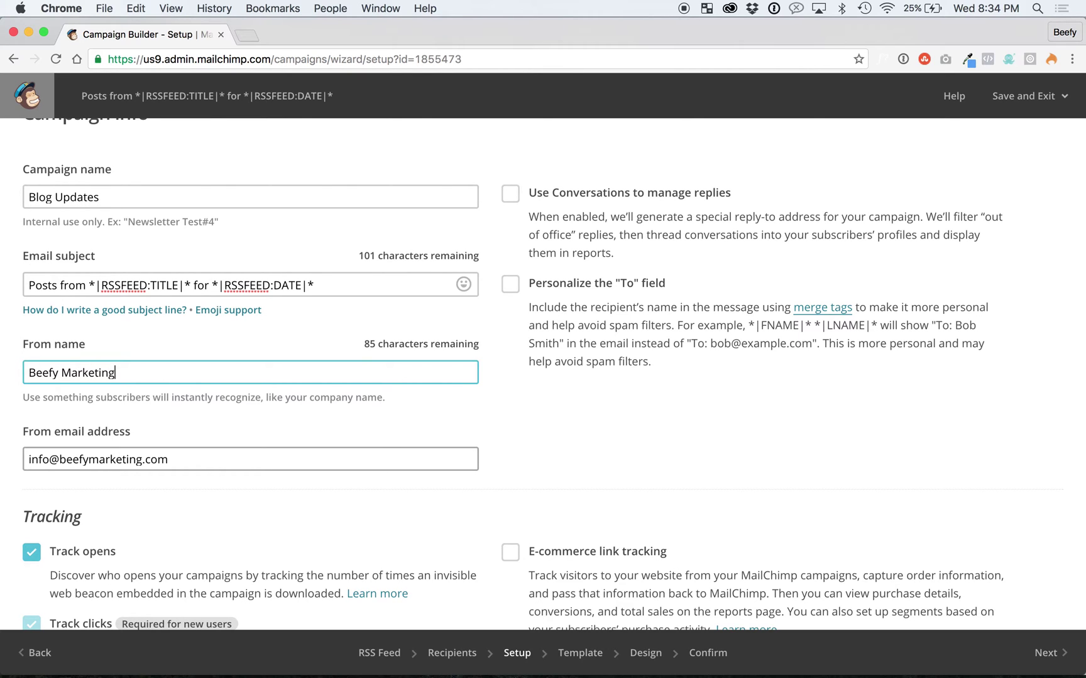
pyautogui.press('Tab')
pyautogui.scroll(-5, 223, 377)
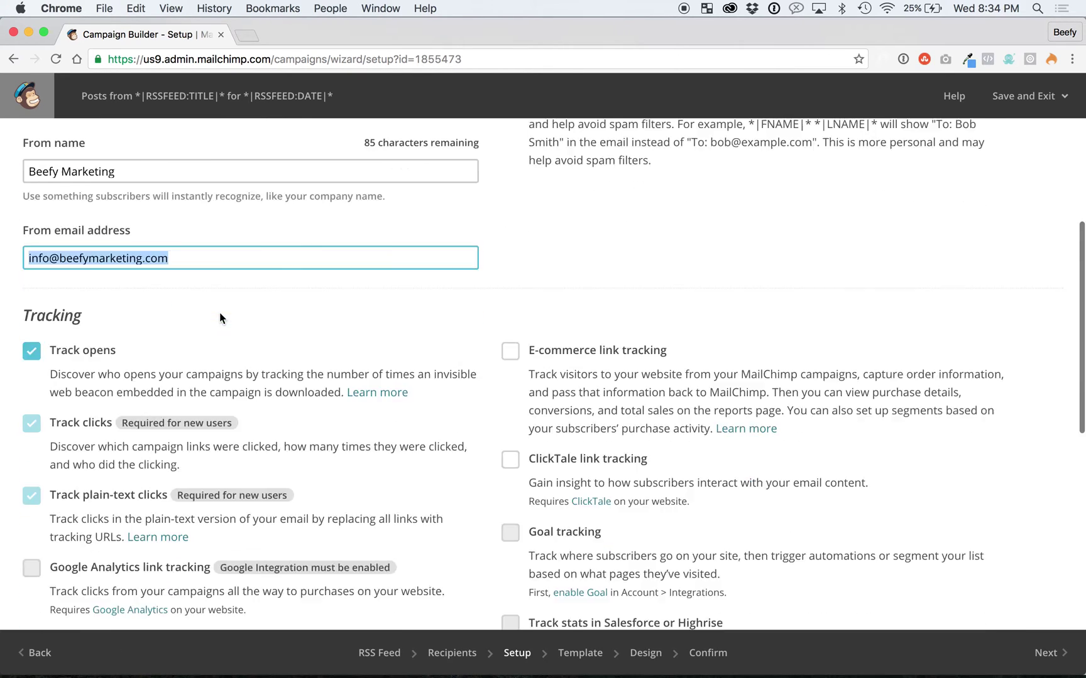
pyautogui.scroll(-5, 347, 457)
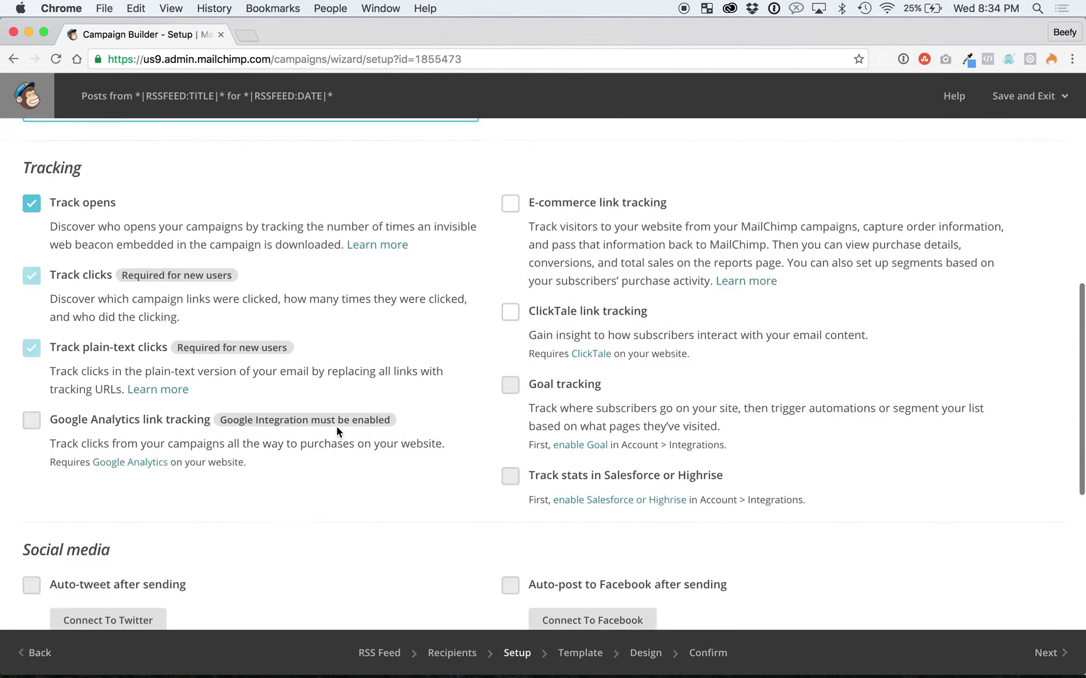
pyautogui.scroll(-2, 308, 278)
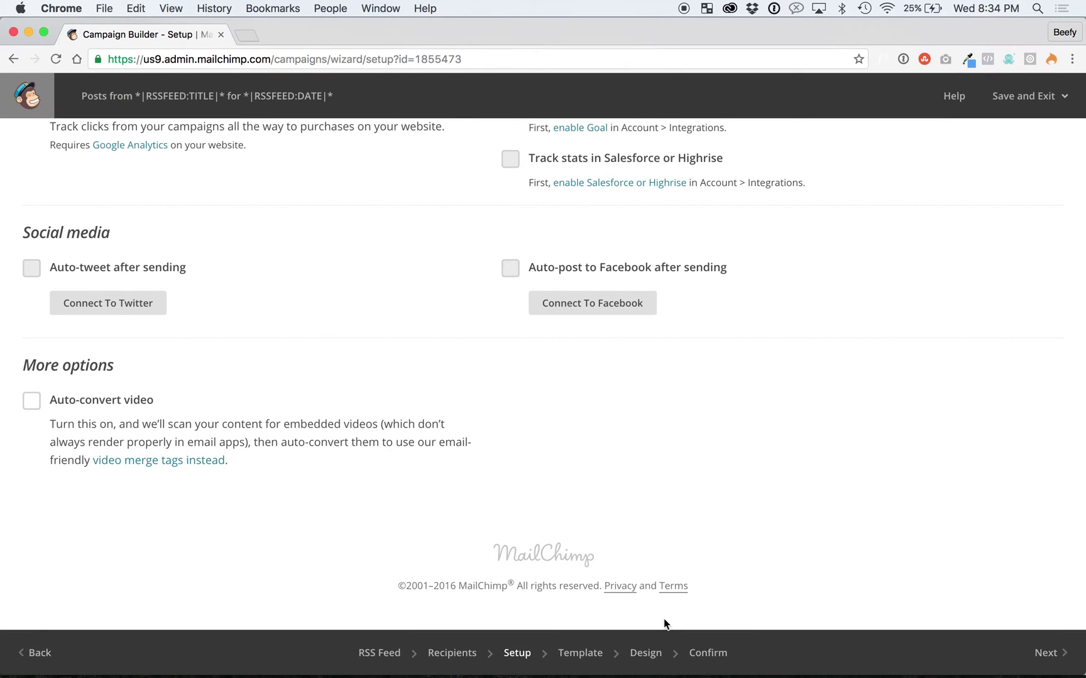
pyautogui.click(1066, 674)
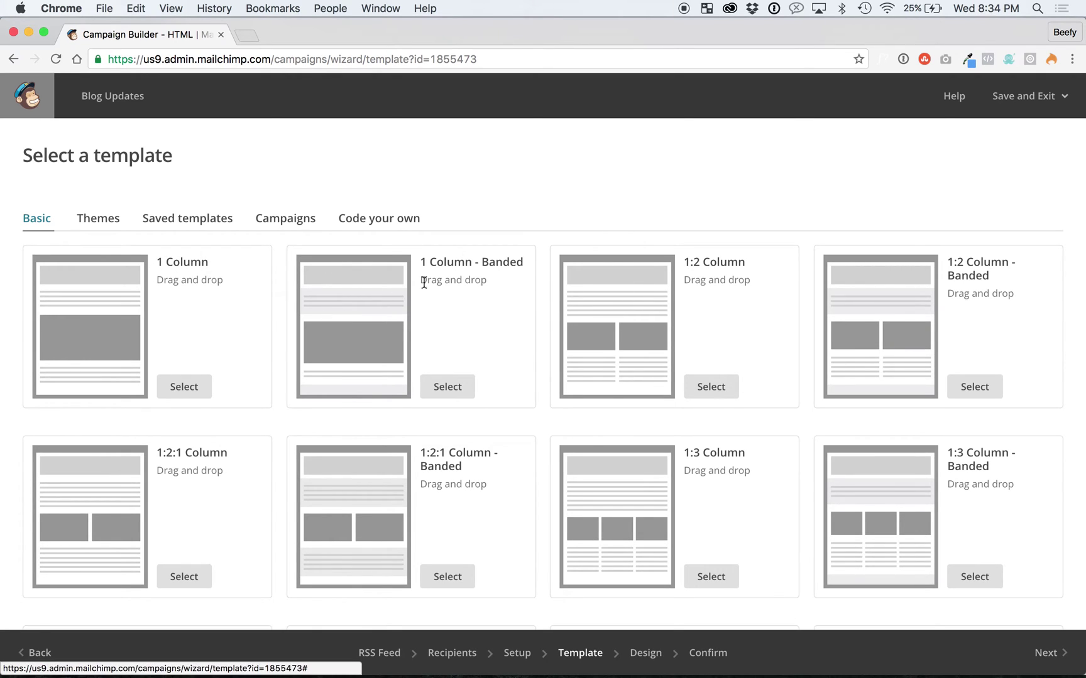
# - Browse the Basic layouts and search the Themes templates for 'rss'
pyautogui.scroll(-20, 424, 273)
pyautogui.scroll(6, 604, 341)
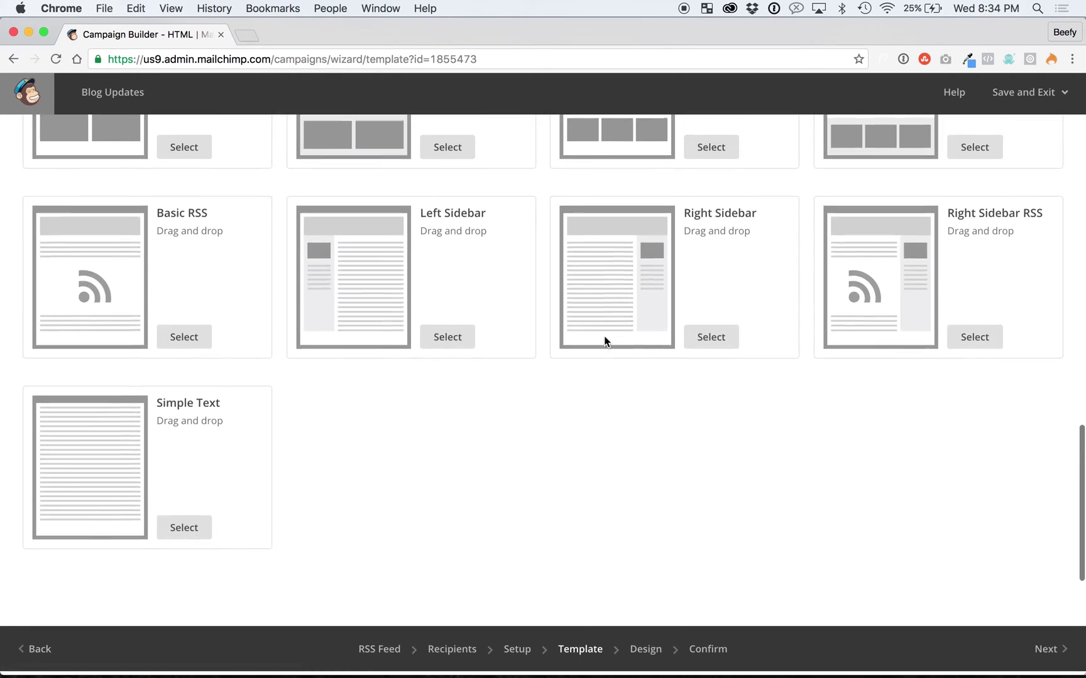
pyautogui.scroll(-5, 853, 344)
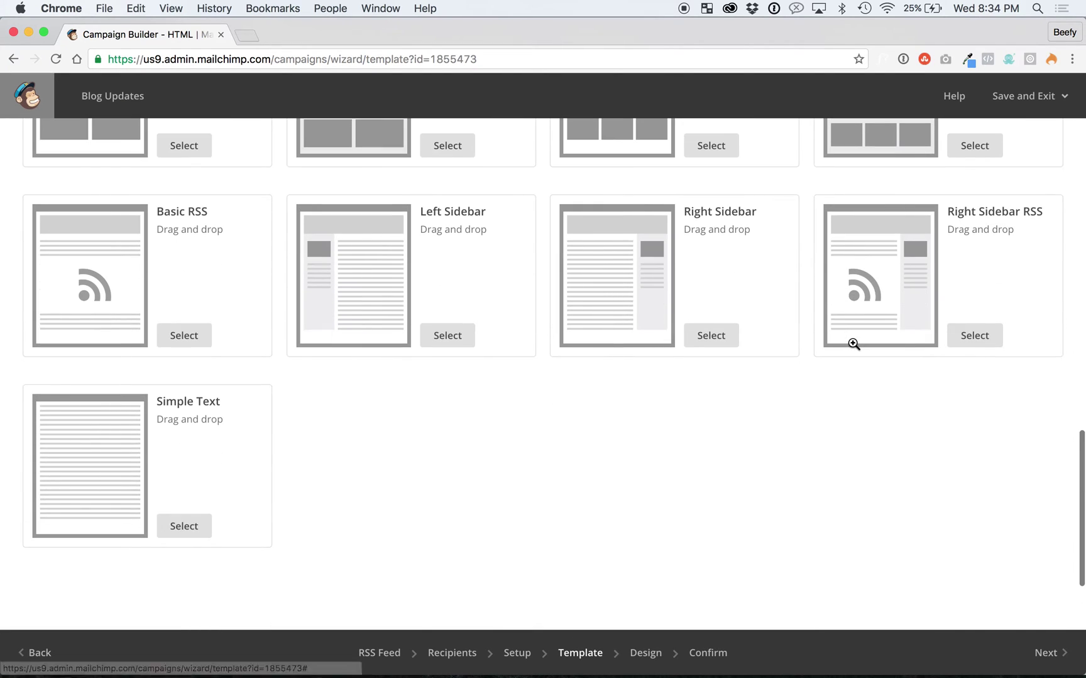
pyautogui.scroll(15, 440, 314)
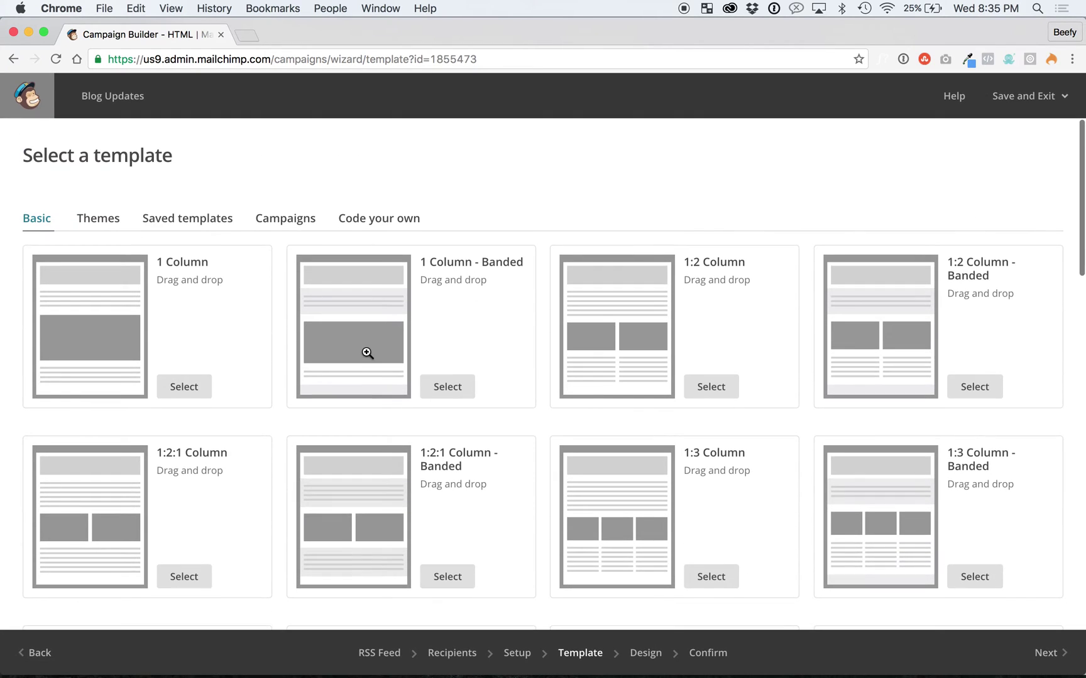
pyautogui.click(107, 221)
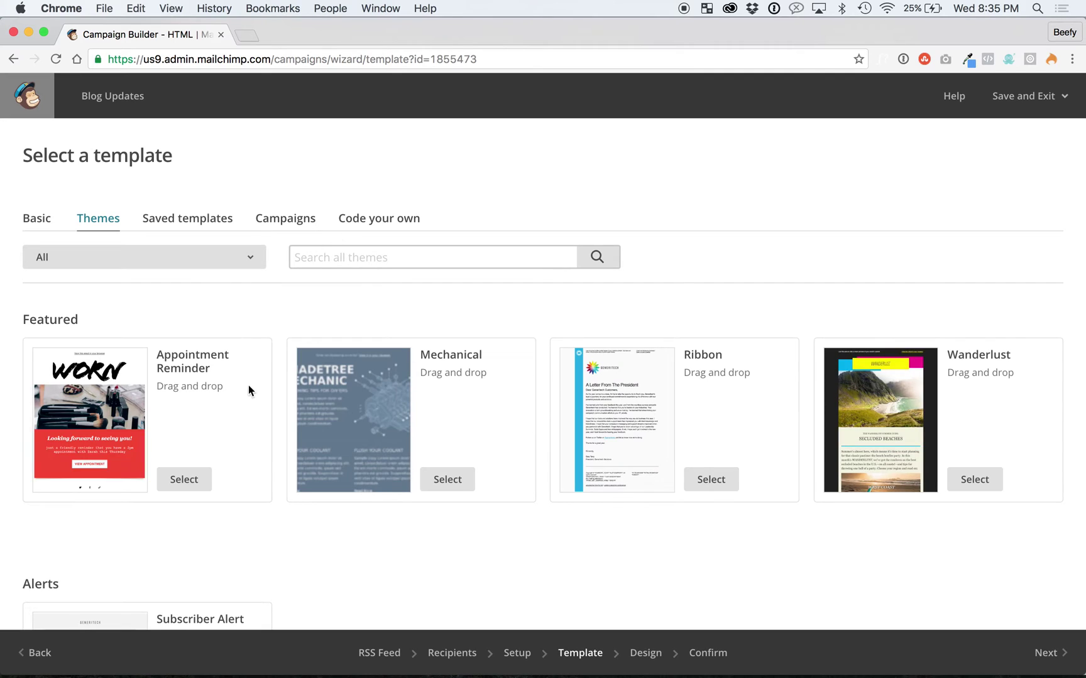
pyautogui.click(412, 257)
pyautogui.write('rss')
pyautogui.press('Return')
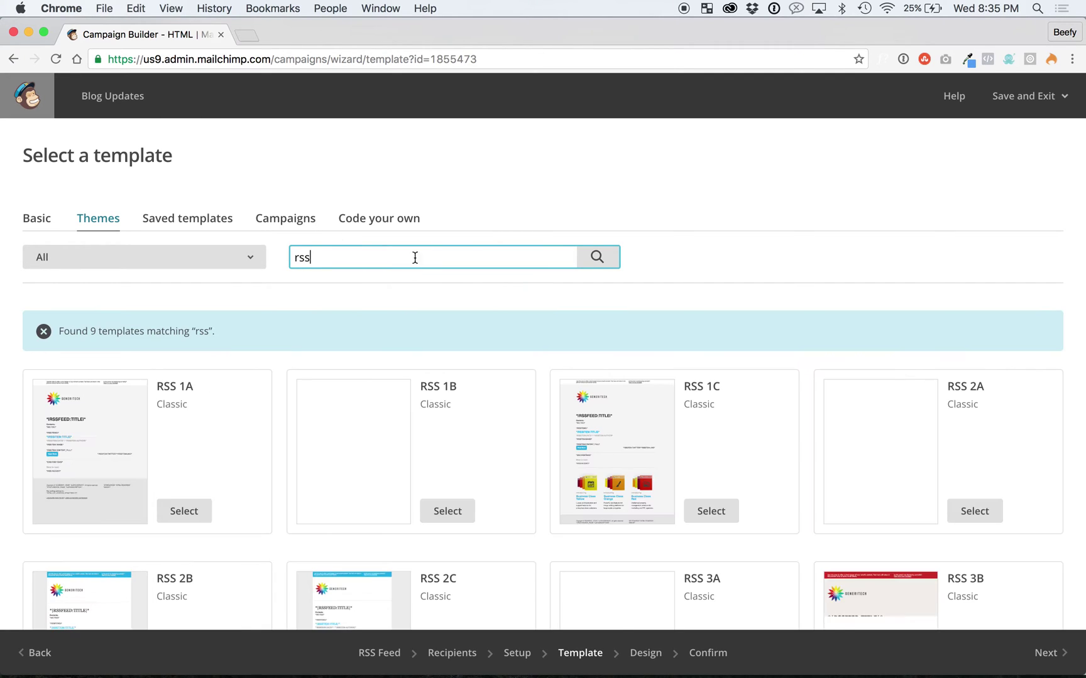
pyautogui.scroll(-5, 605, 395)
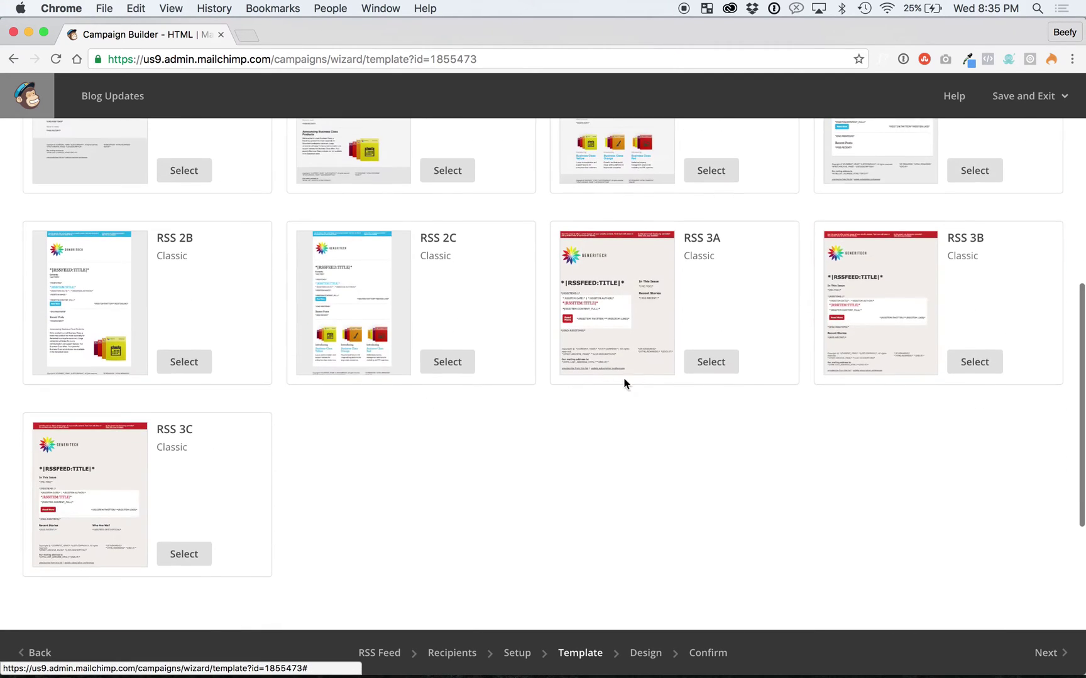
pyautogui.scroll(5, 395, 543)
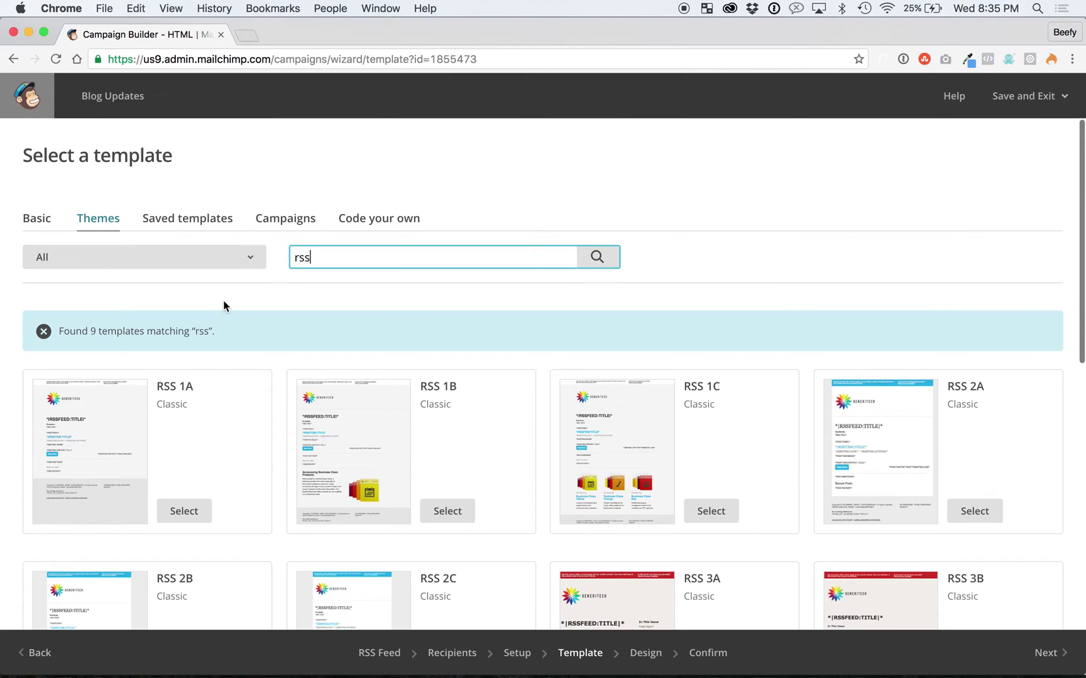
# - Back on the Basic layouts, select the Basic RSS template
pyautogui.click(53, 220)
pyautogui.scroll(-15, 240, 325)
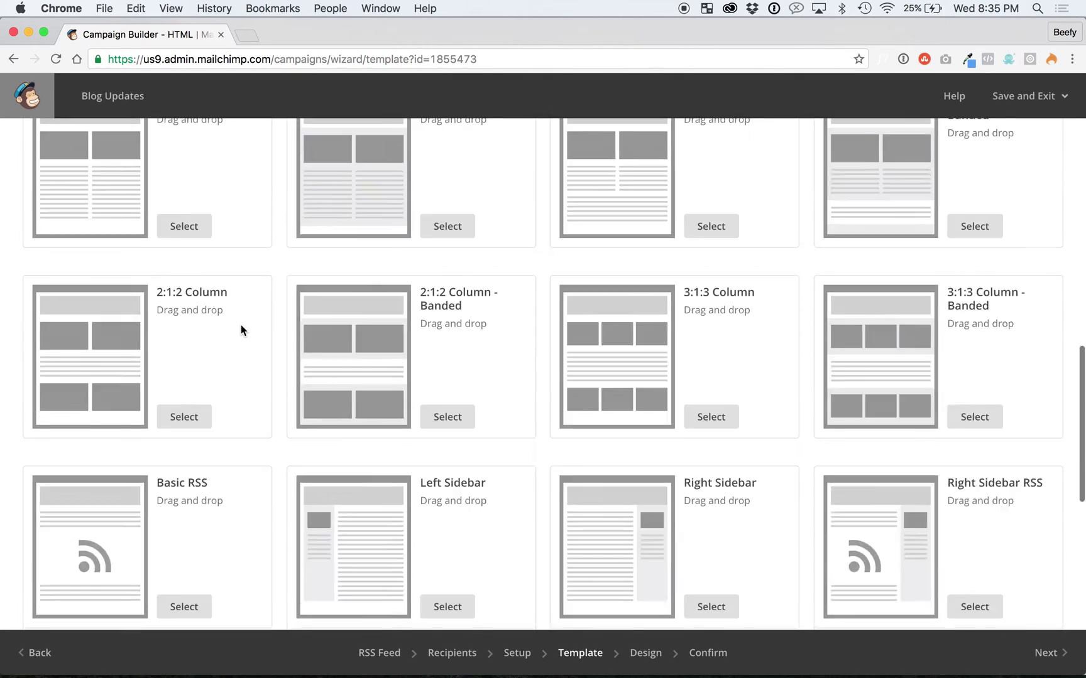
pyautogui.scroll(3, 241, 325)
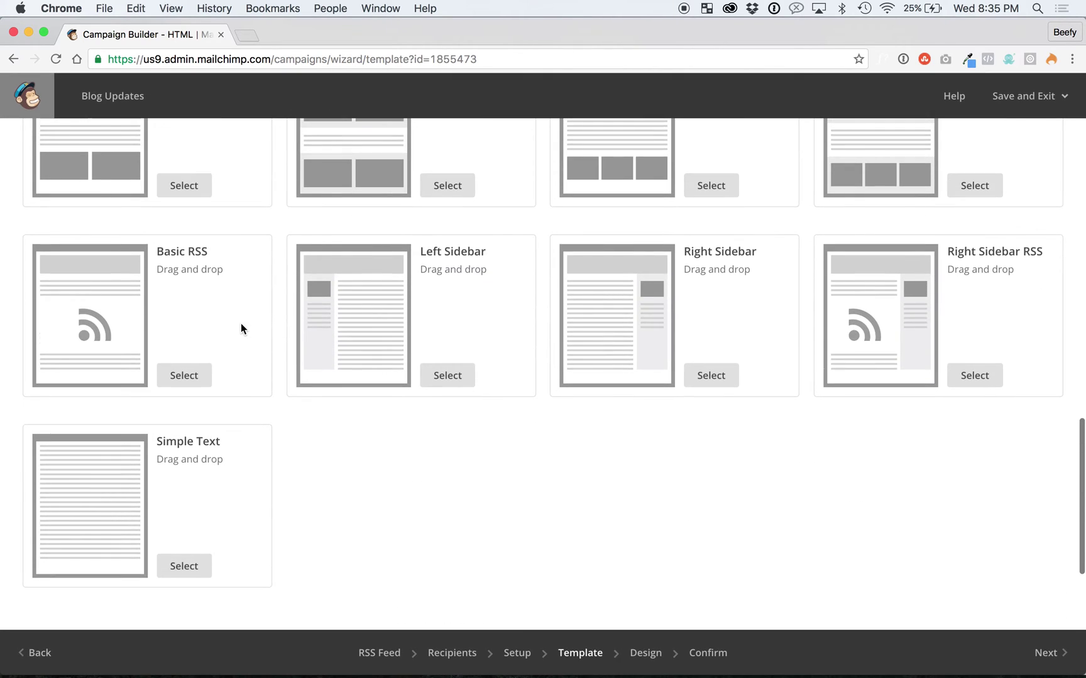
pyautogui.click(184, 376)
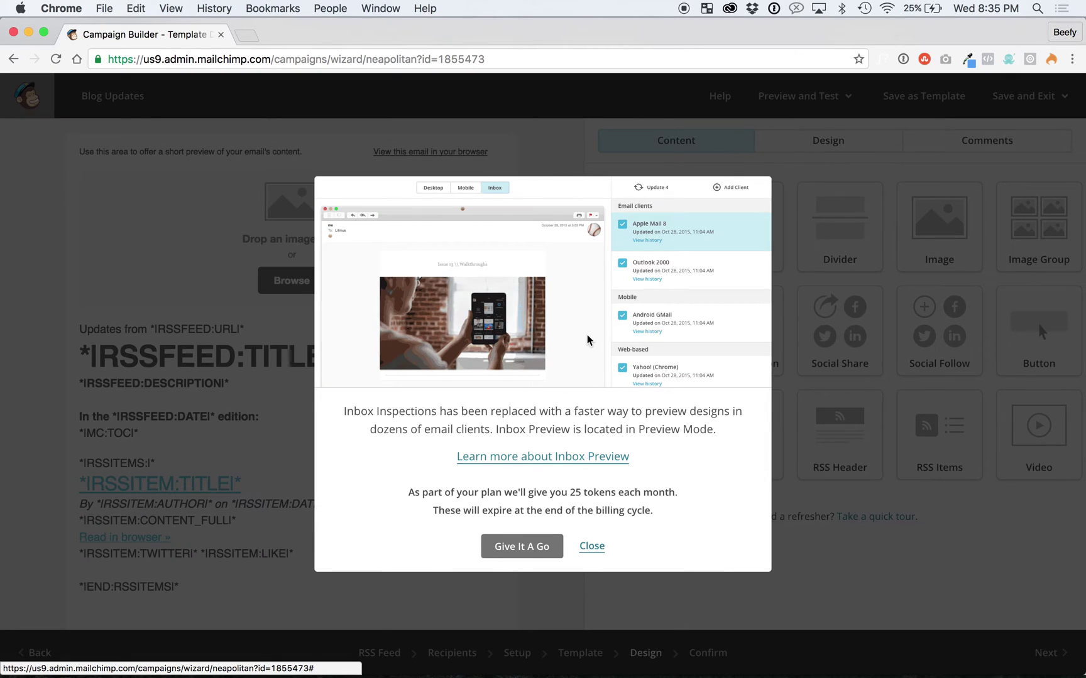
# - Dismiss the Inbox Preview notice and insert marketing-tips.jpg into the top image block
pyautogui.click(600, 550)
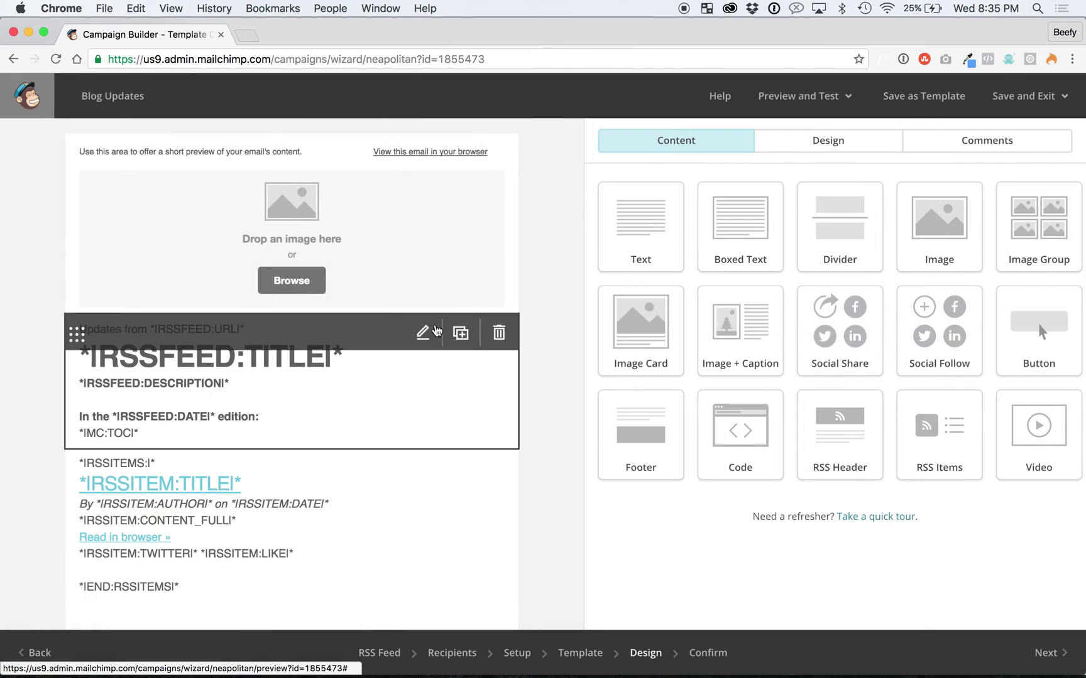
pyautogui.click(425, 192)
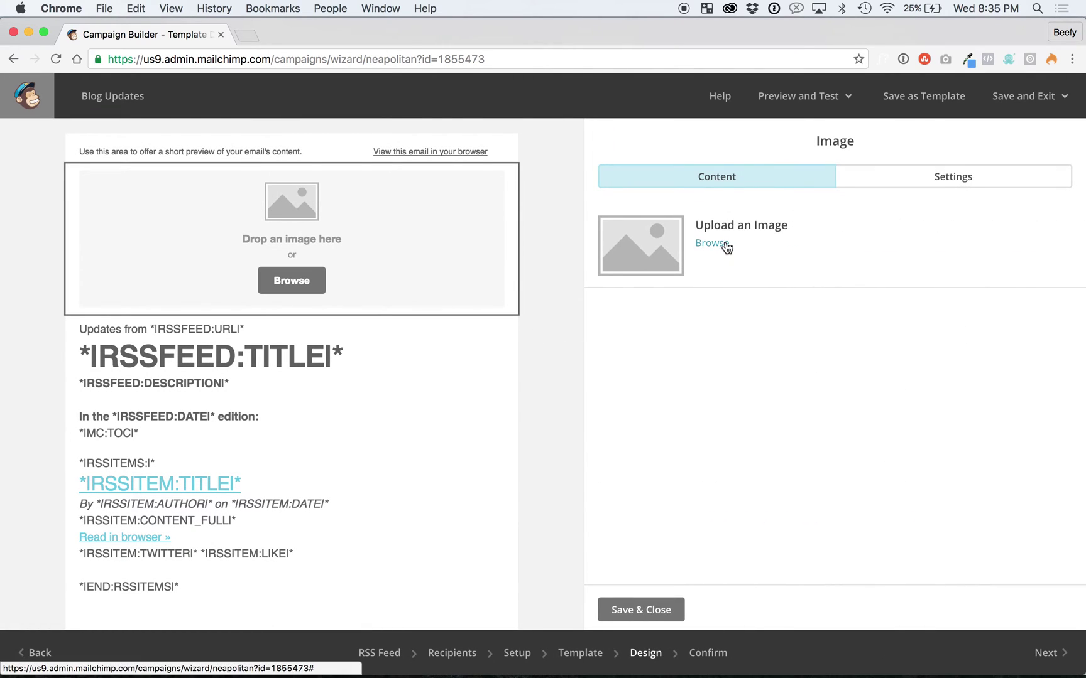
pyautogui.click(724, 242)
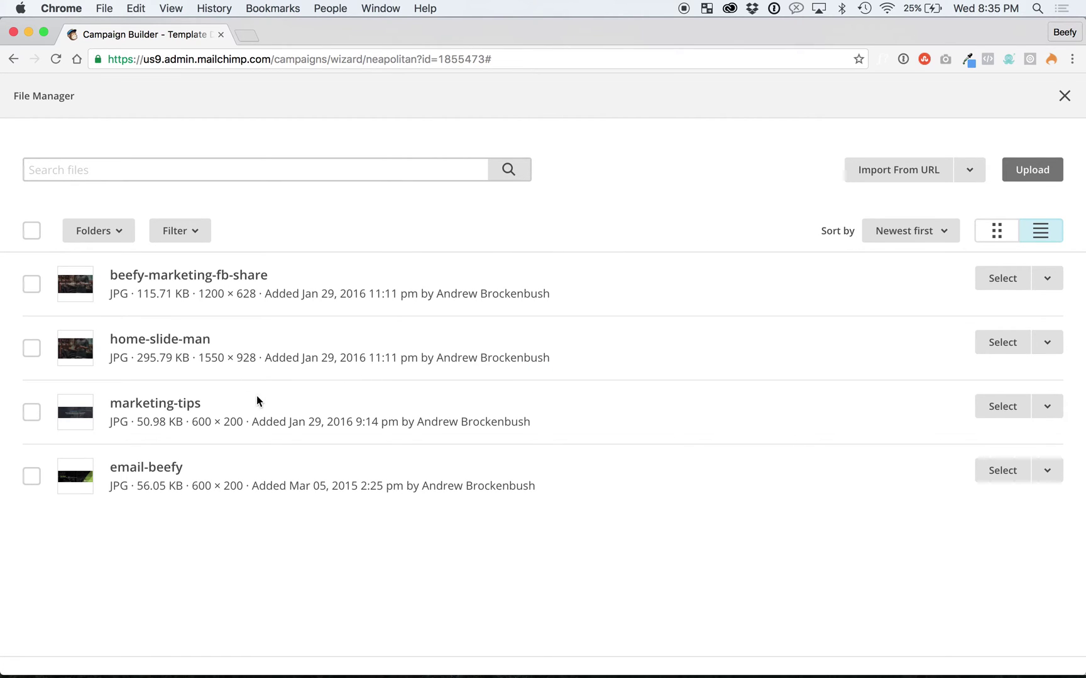
pyautogui.click(999, 405)
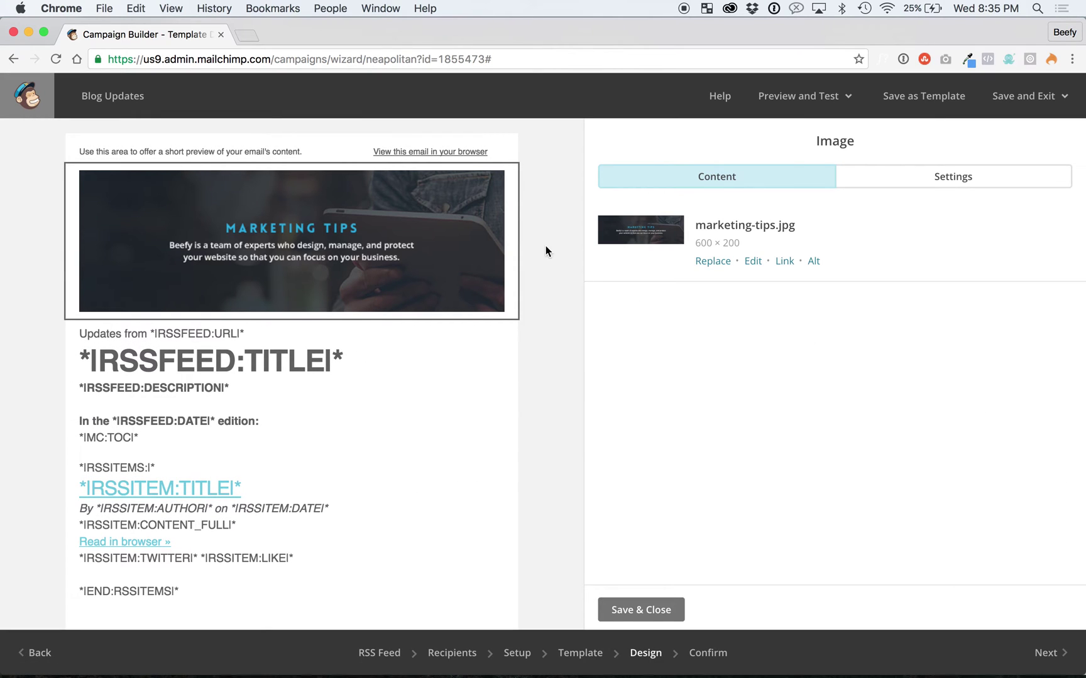
# - Turn on Edge To Edge in the image block's settings
pyautogui.click(890, 176)
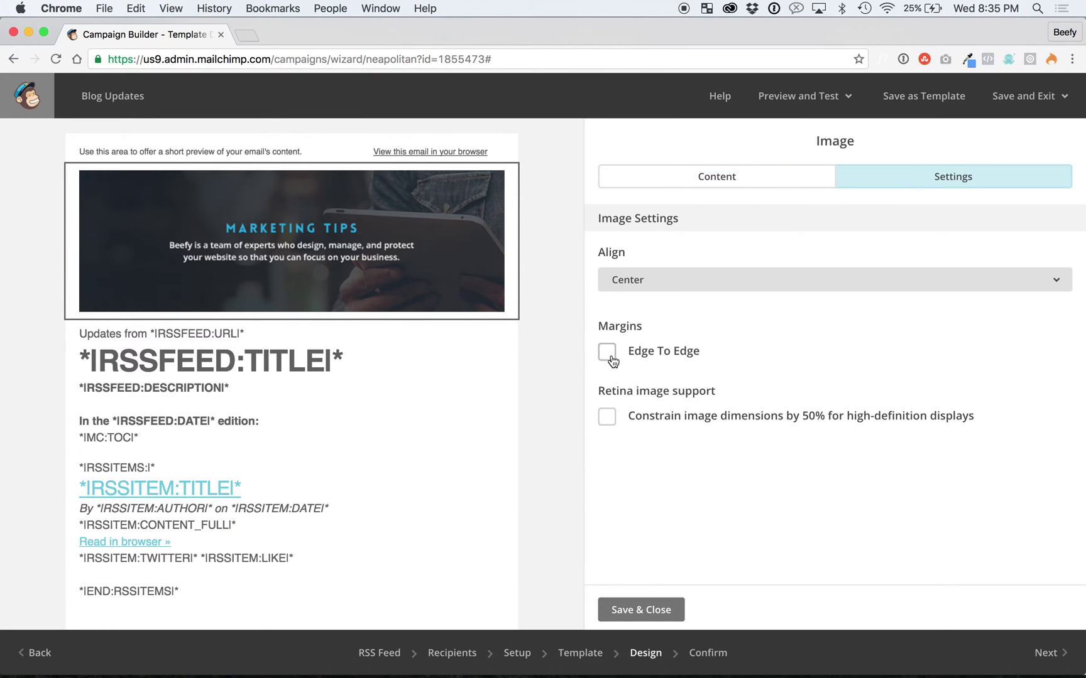
pyautogui.click(607, 352)
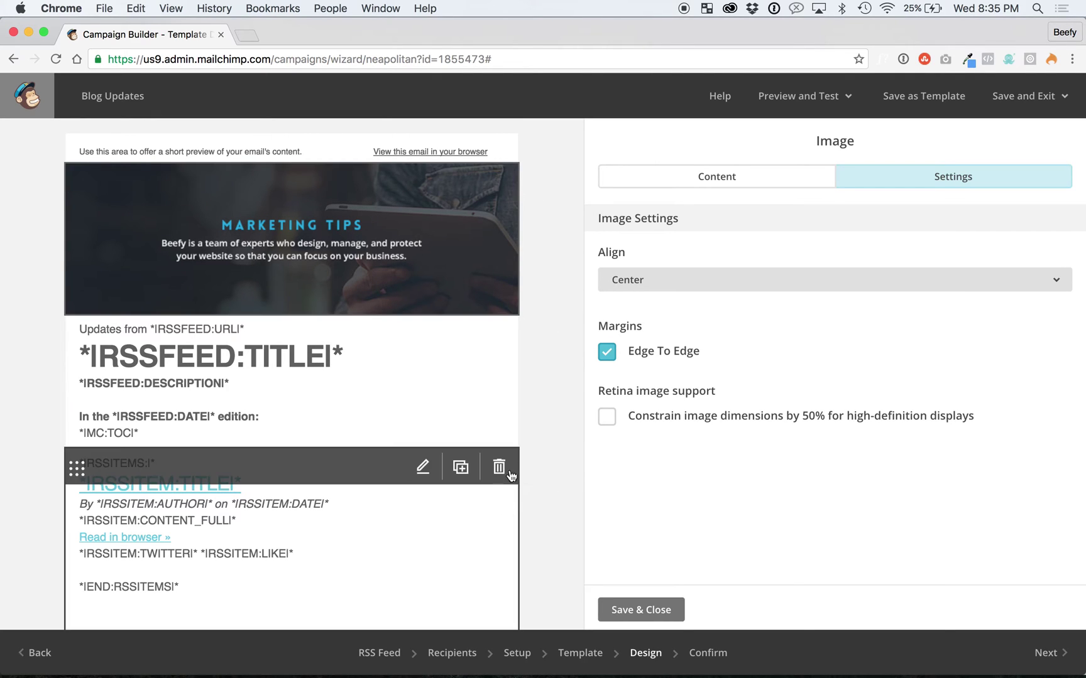
pyautogui.scroll(-3, 555, 377)
pyautogui.scroll(3, 555, 377)
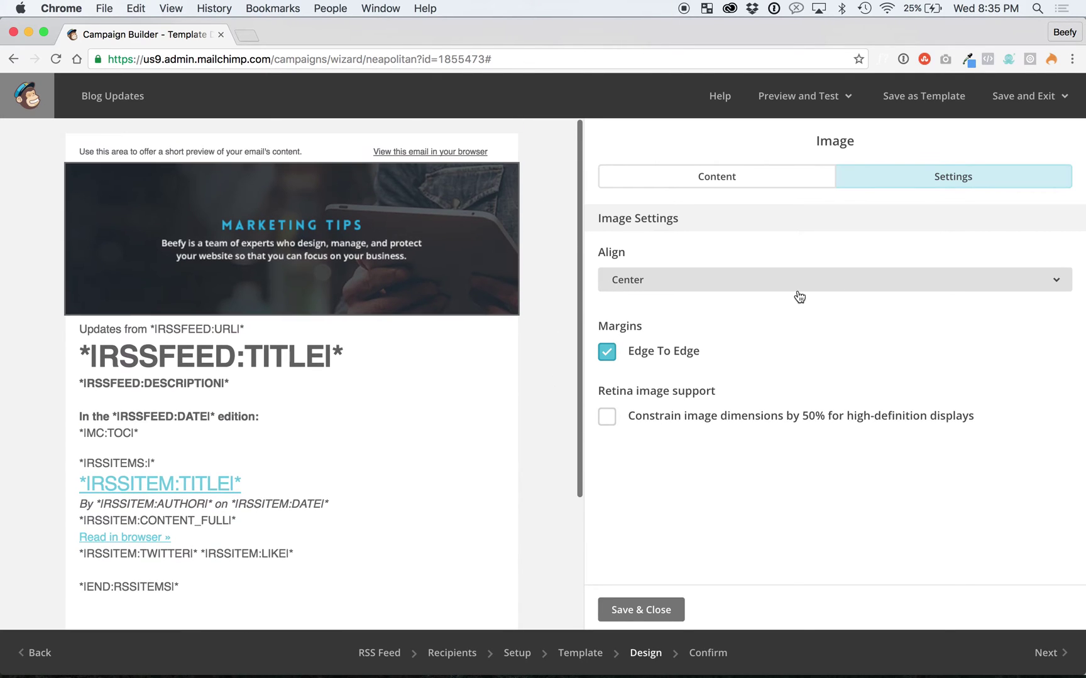
pyautogui.click(828, 186)
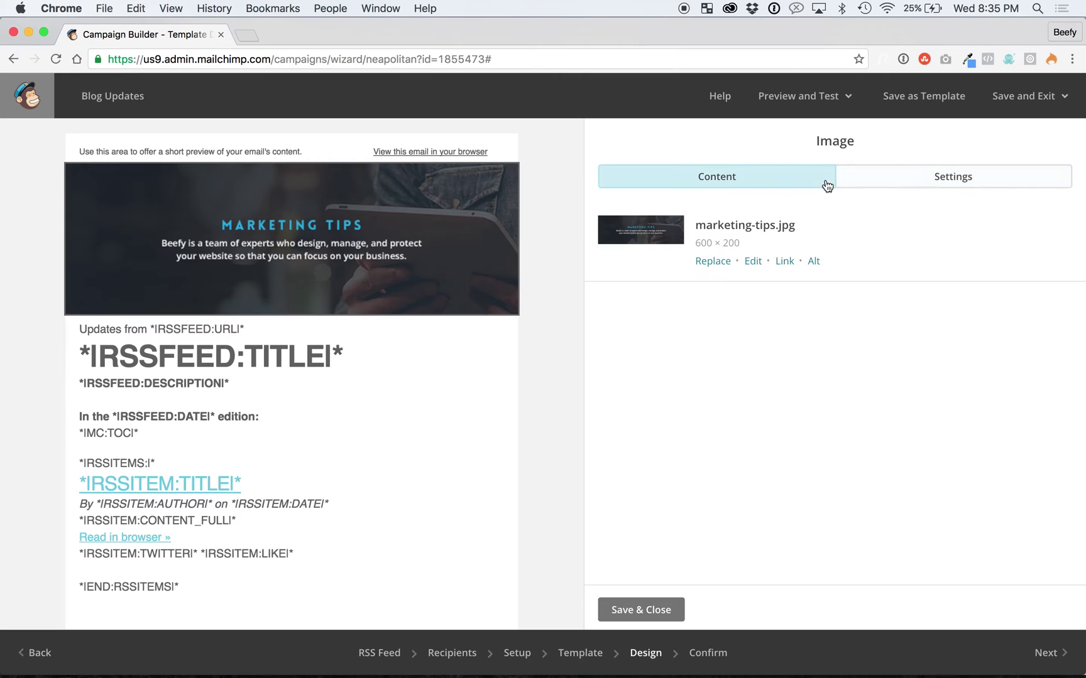
# - Save the image block, then set the Page background to #111111 after trying charcoal, gold, navy and grey swatches
pyautogui.click(652, 597)
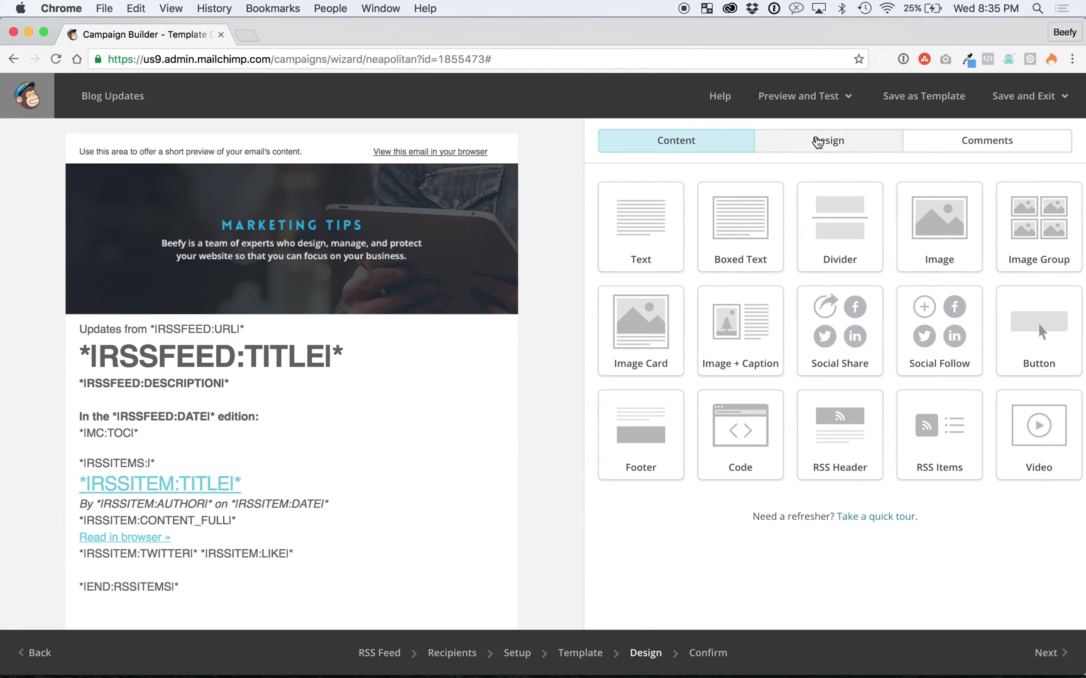
pyautogui.click(816, 141)
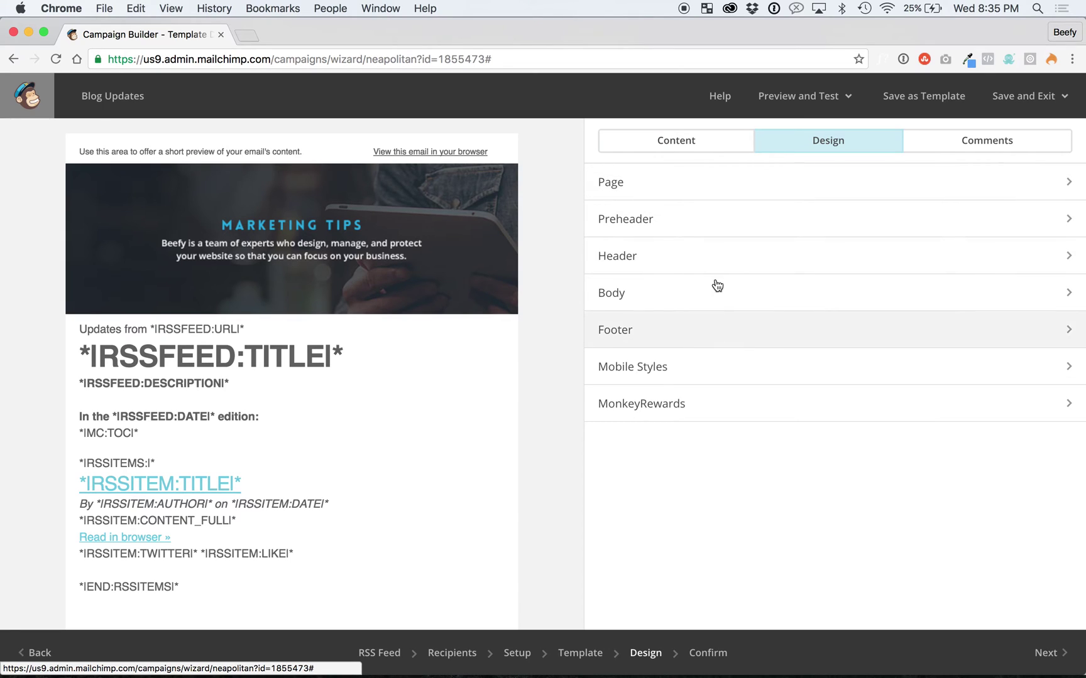
pyautogui.scroll(-5, 522, 280)
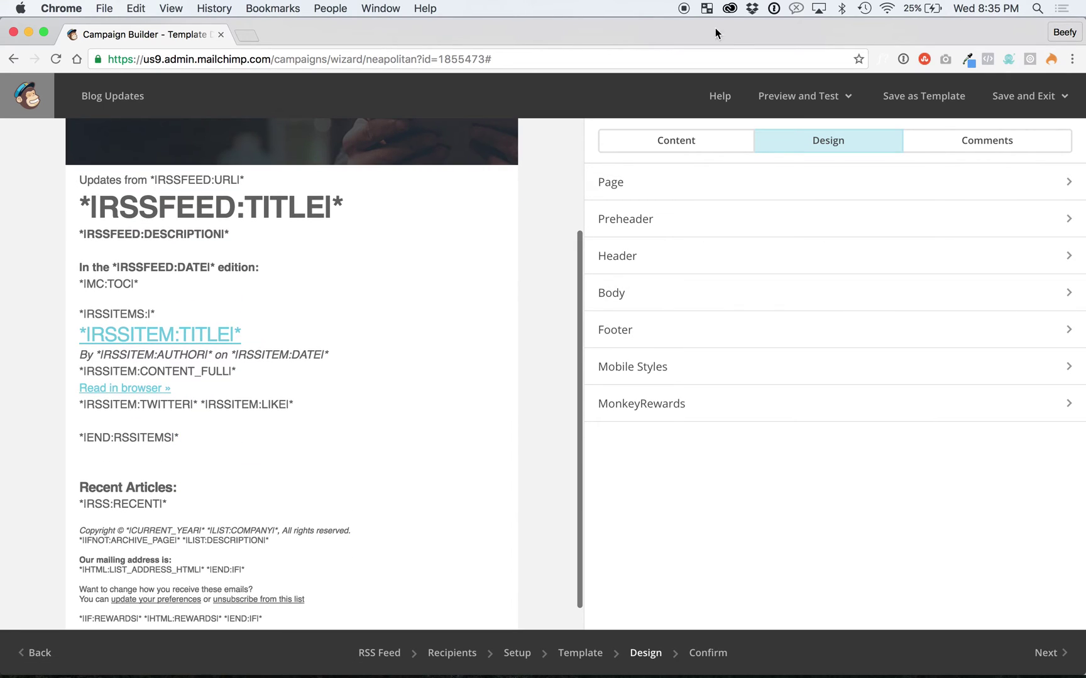
pyautogui.click(670, 183)
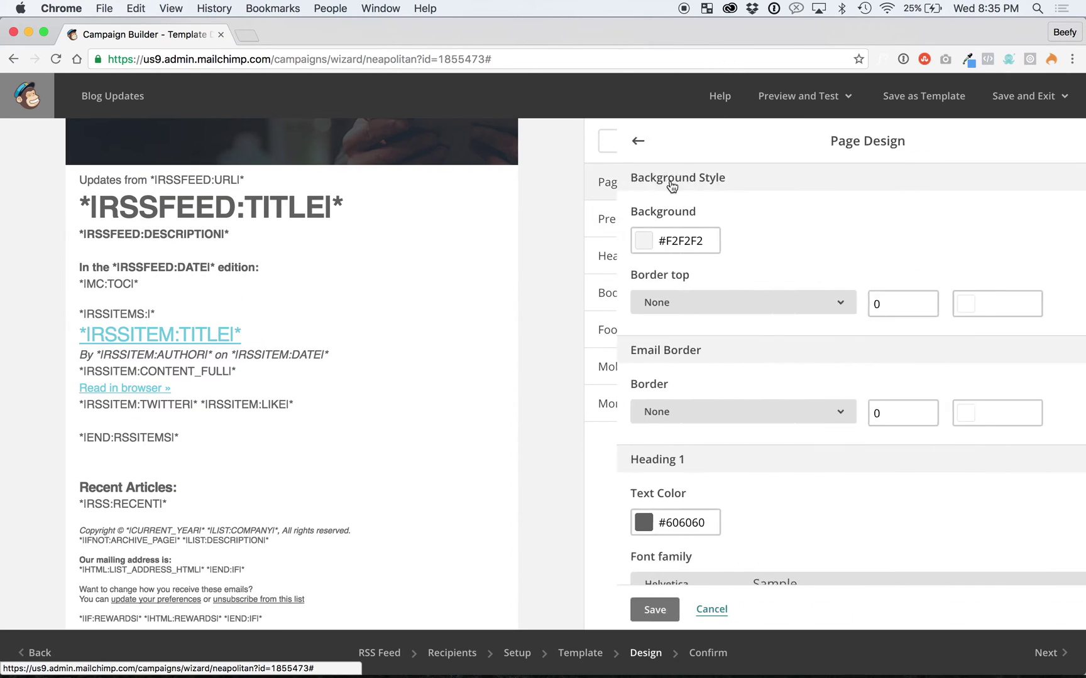
pyautogui.doubleClick(647, 240)
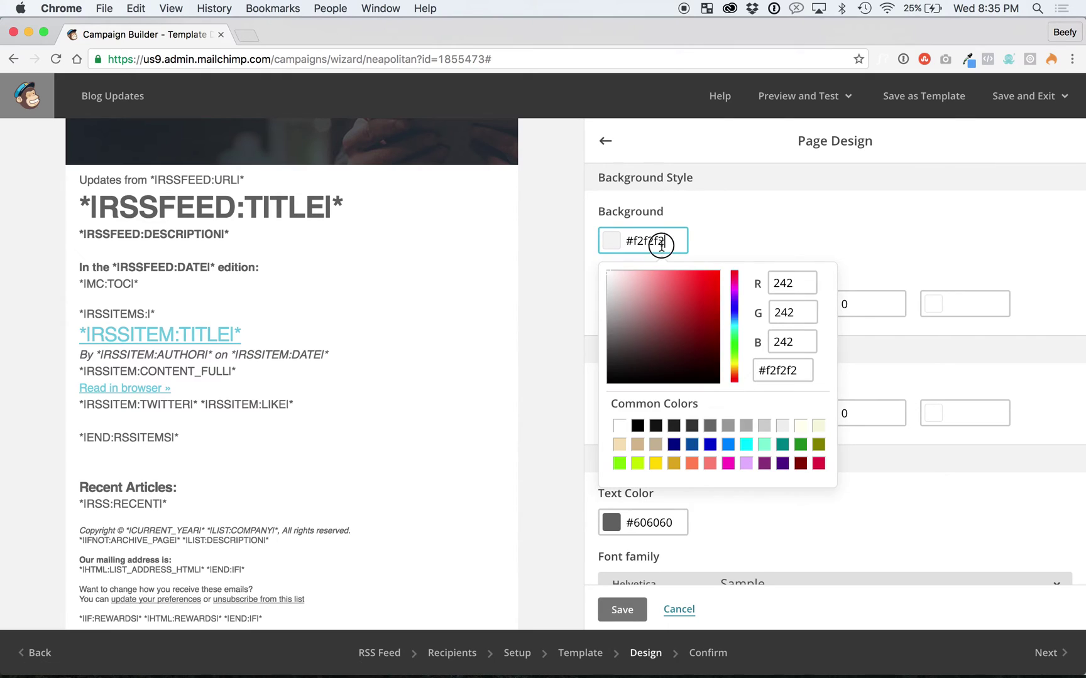
pyautogui.click(692, 427)
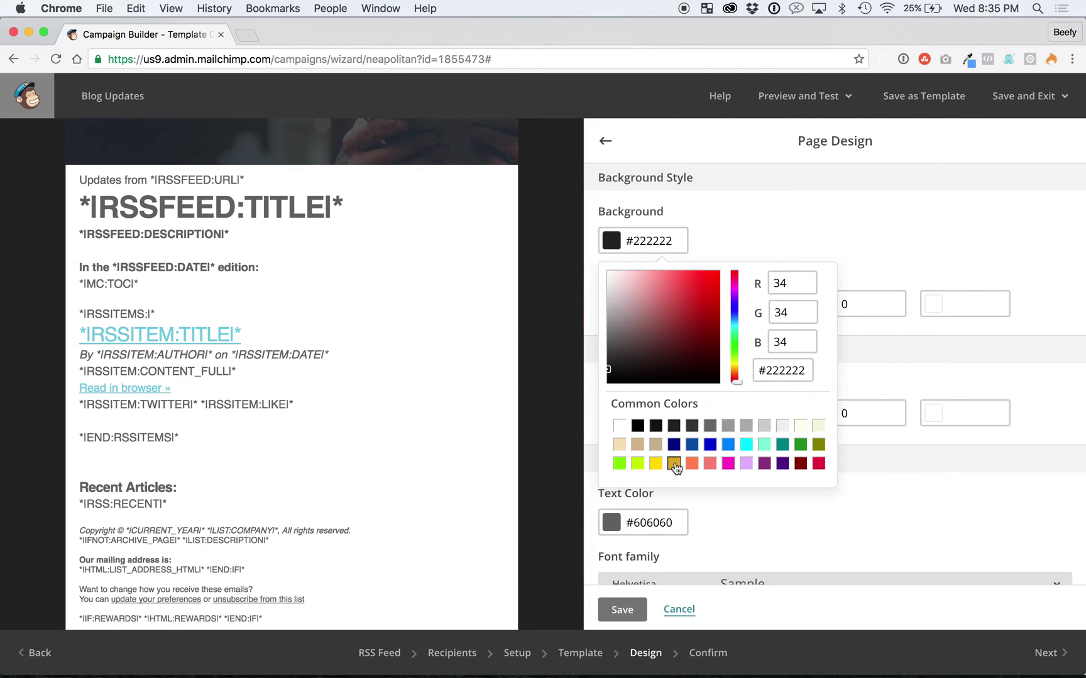
pyautogui.click(676, 468)
pyautogui.click(673, 444)
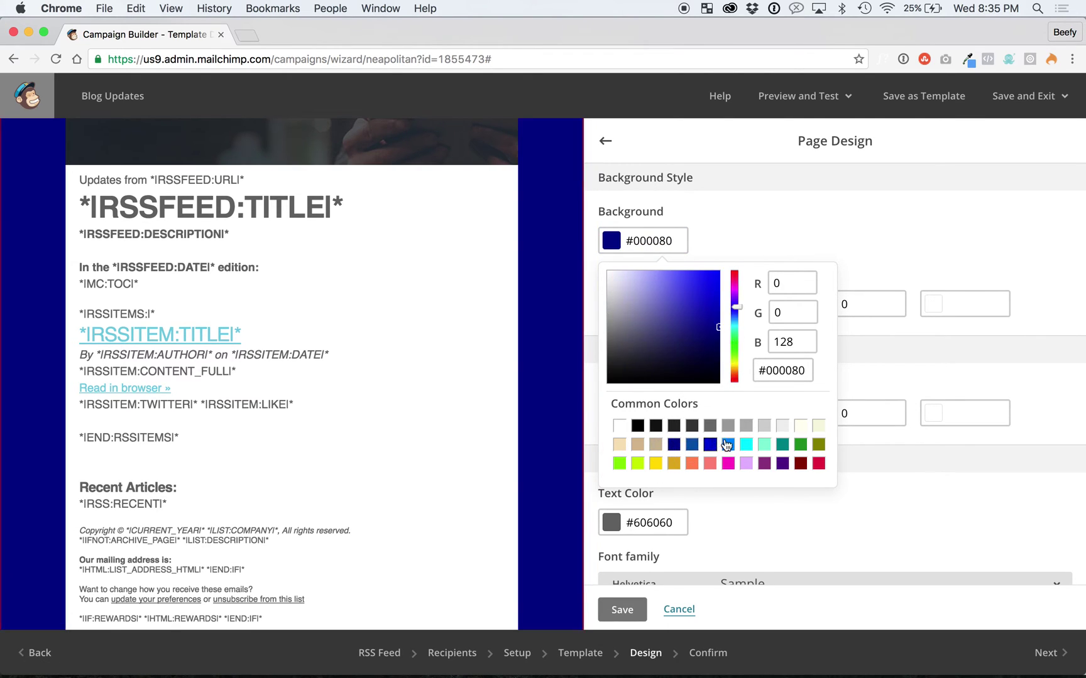
pyautogui.click(694, 426)
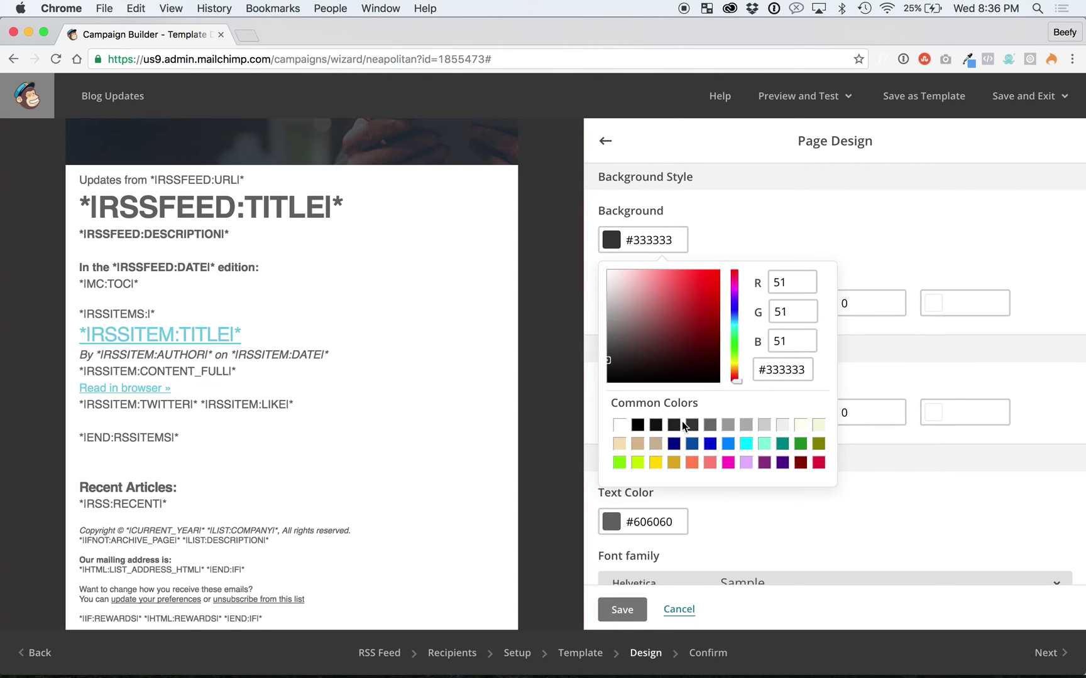
pyautogui.click(656, 426)
pyautogui.click(645, 161)
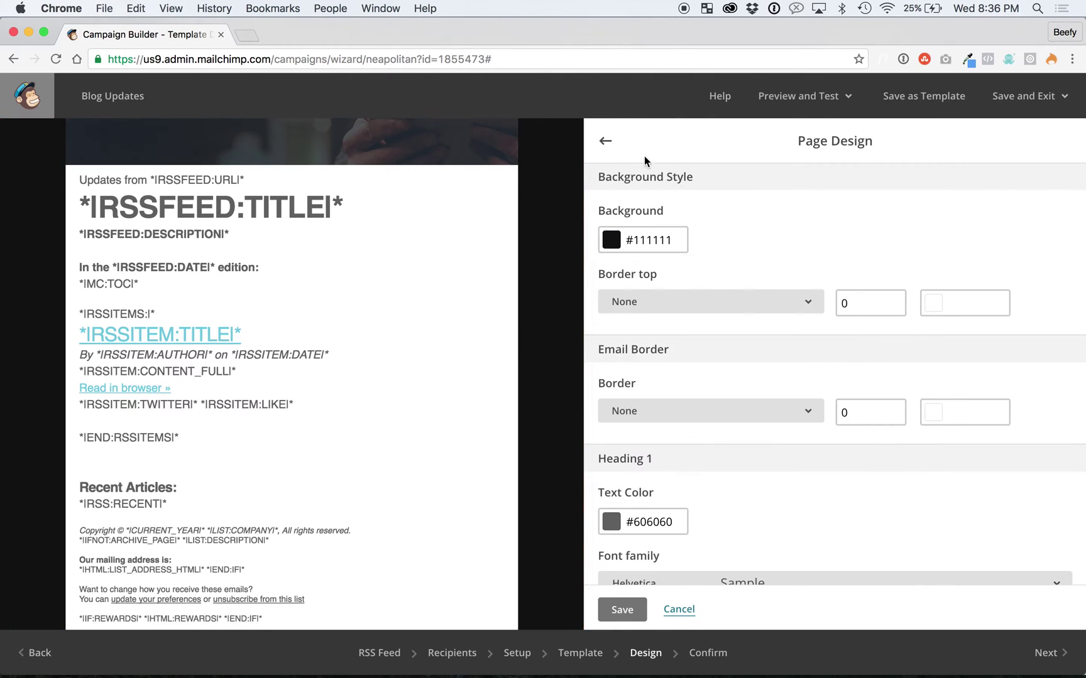
pyautogui.click(622, 610)
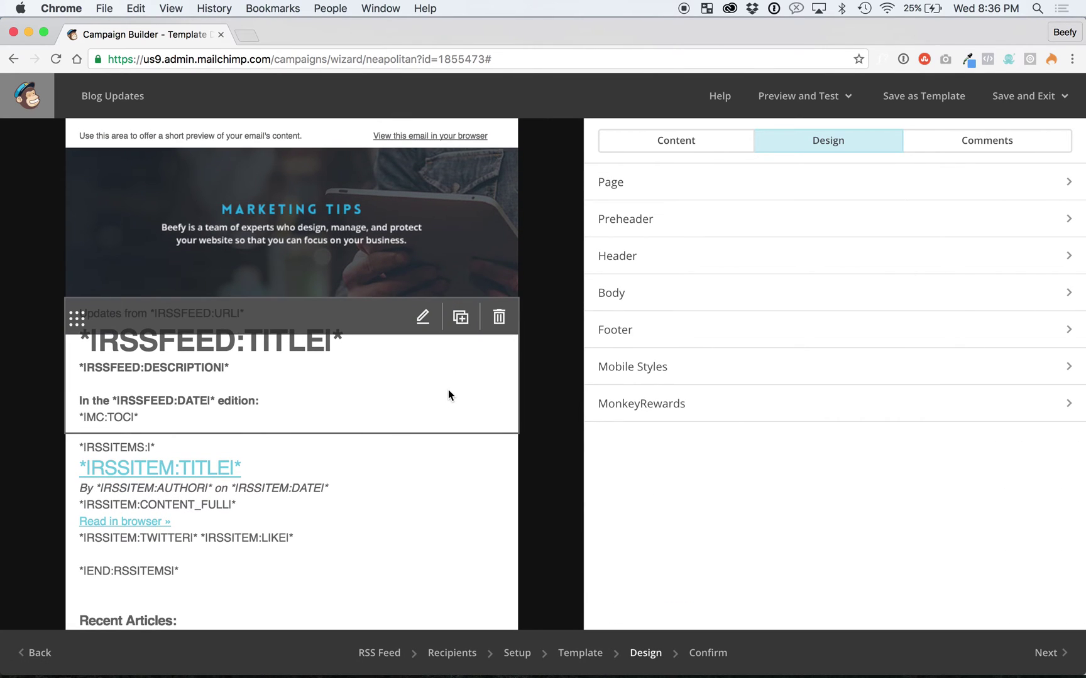
# - Inspect the RSS items block's markup and styles, trying Custom before reverting to Full Content
pyautogui.click(448, 389)
pyautogui.click(427, 480)
pyautogui.scroll(-3, 444, 370)
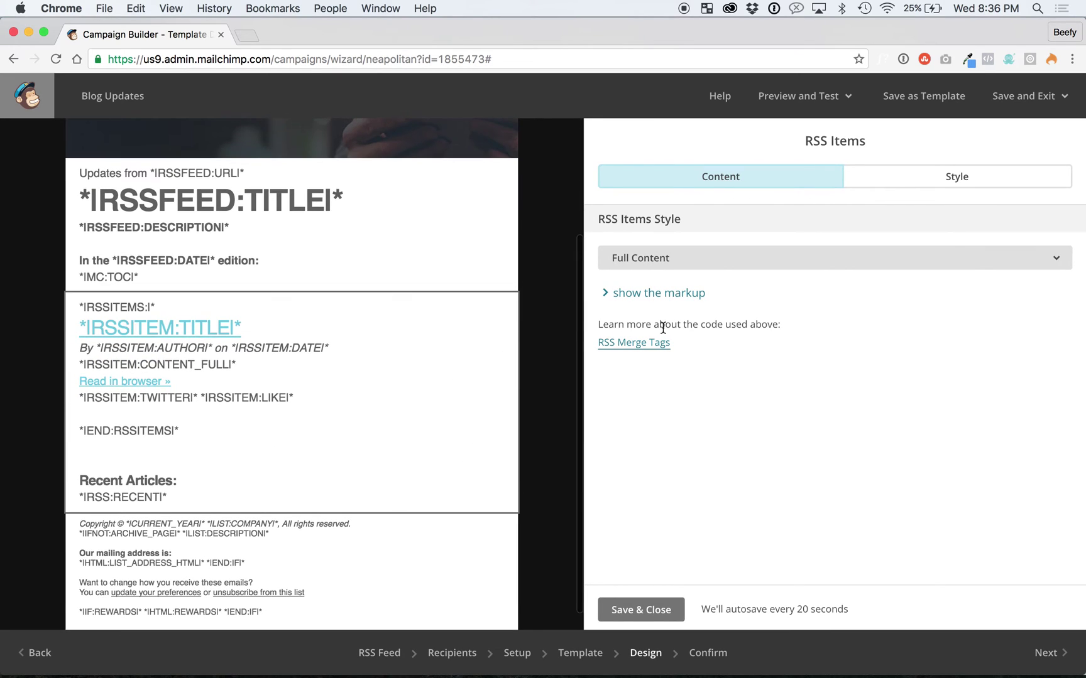
pyautogui.click(685, 293)
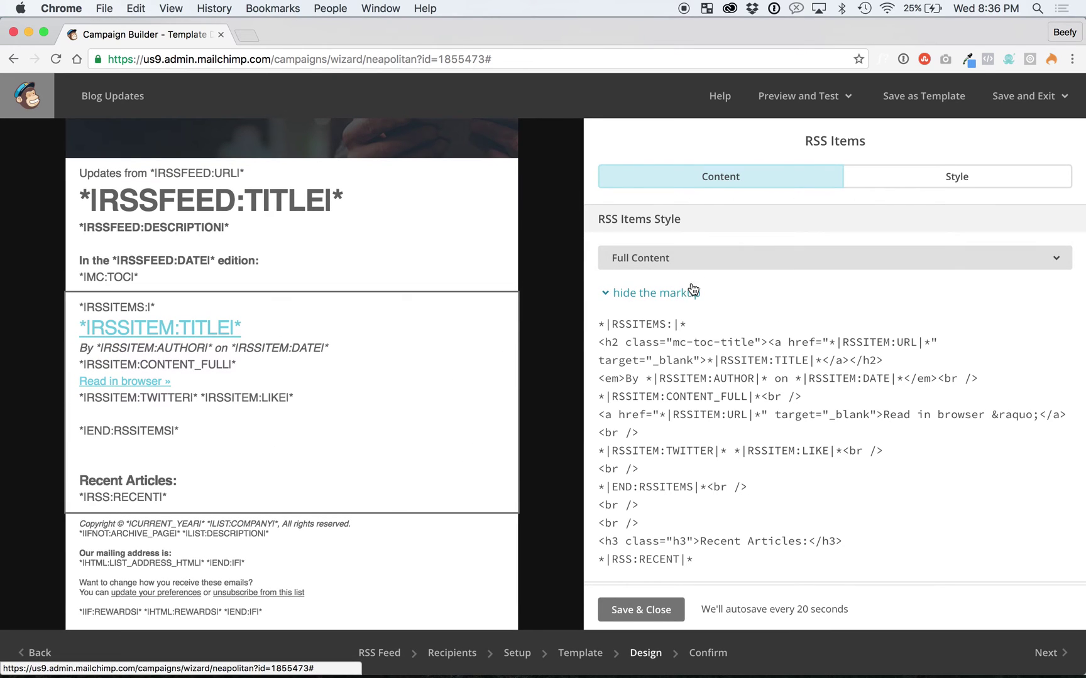
pyautogui.click(694, 266)
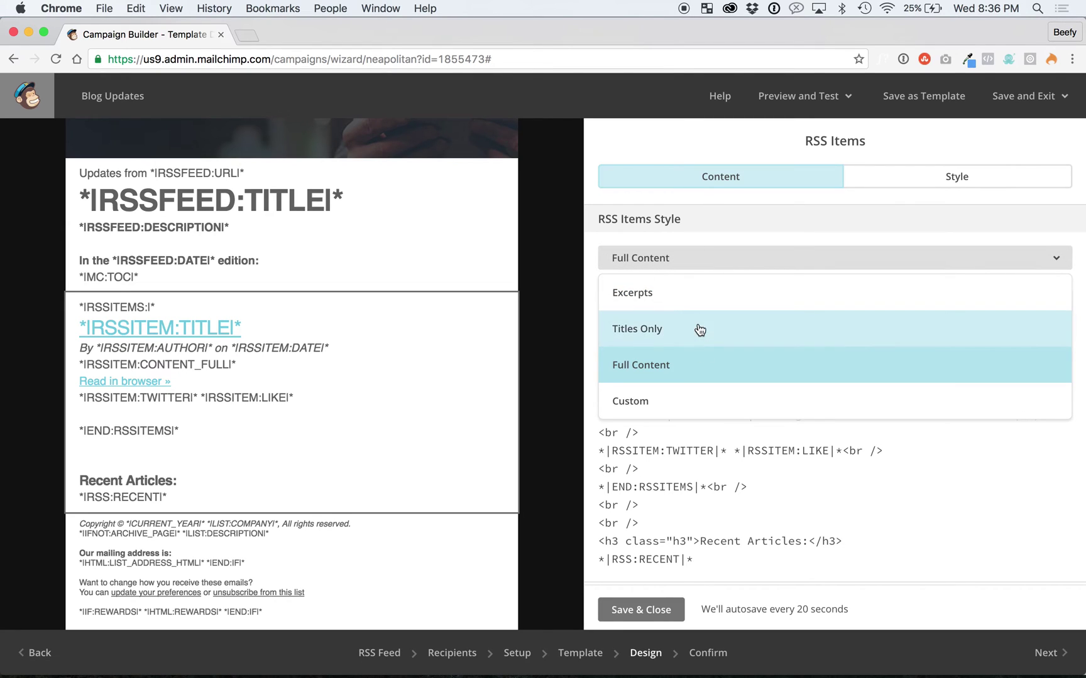
pyautogui.click(705, 403)
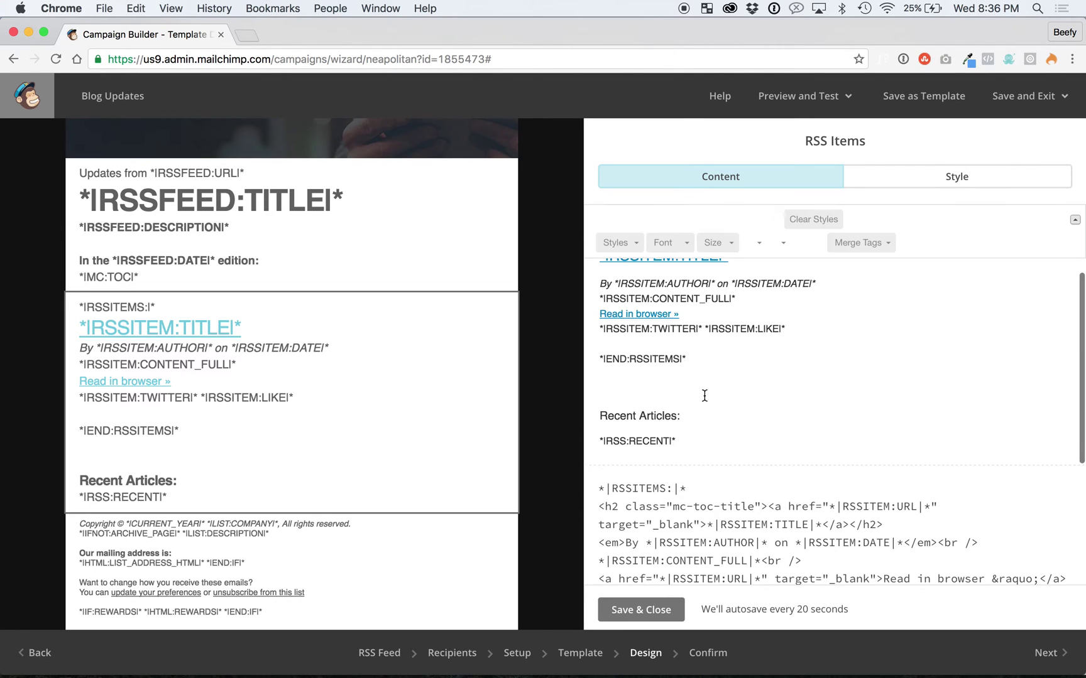
pyautogui.click(705, 258)
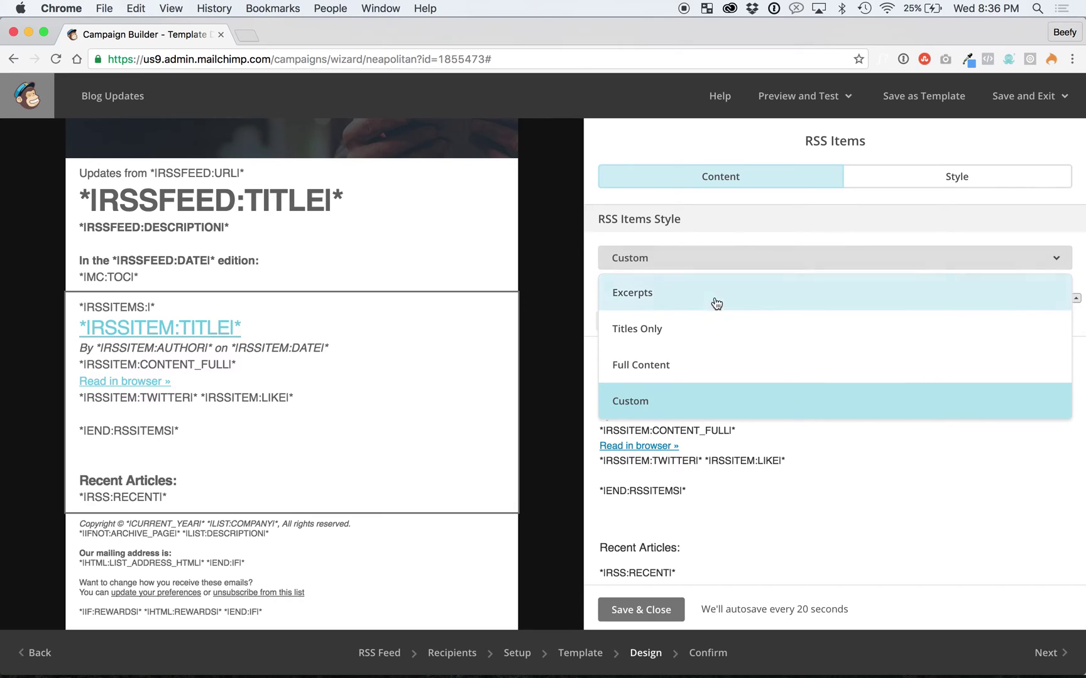
pyautogui.click(705, 358)
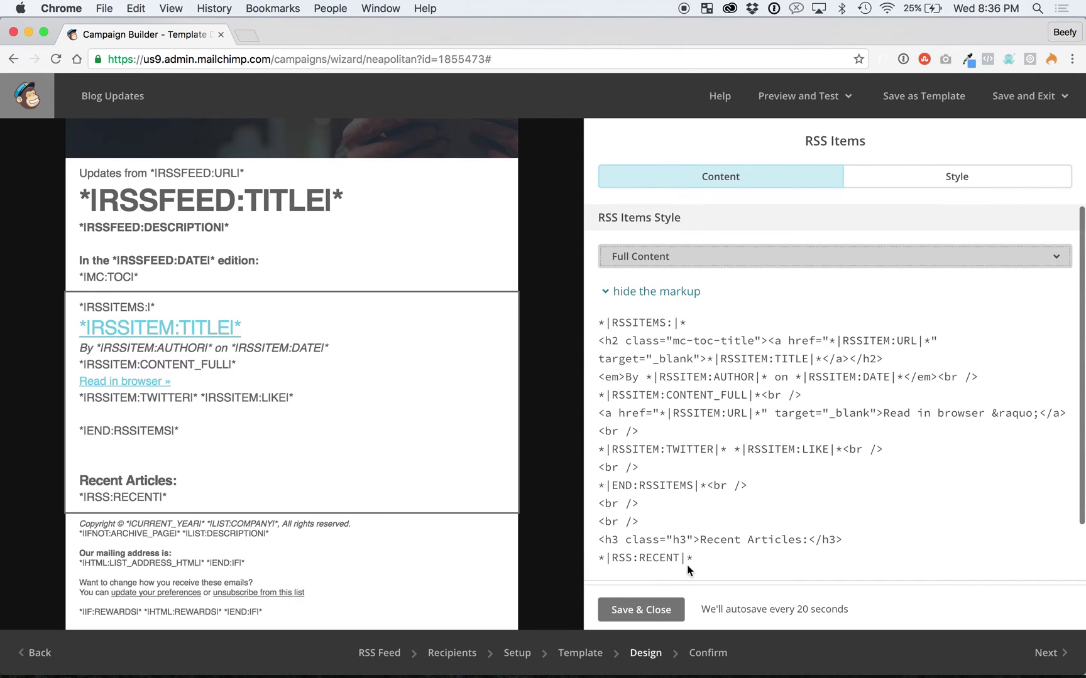
pyautogui.click(640, 609)
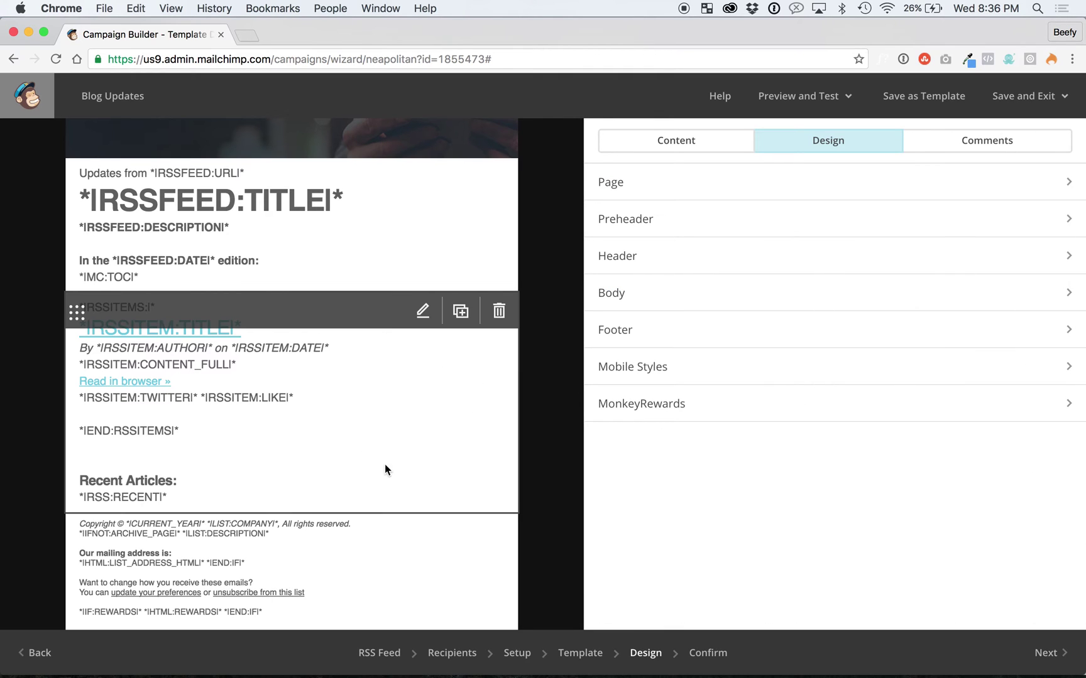
pyautogui.scroll(2, 357, 249)
# - Switch the RSS Items Style to Excerpts and save the block
pyautogui.click(366, 400)
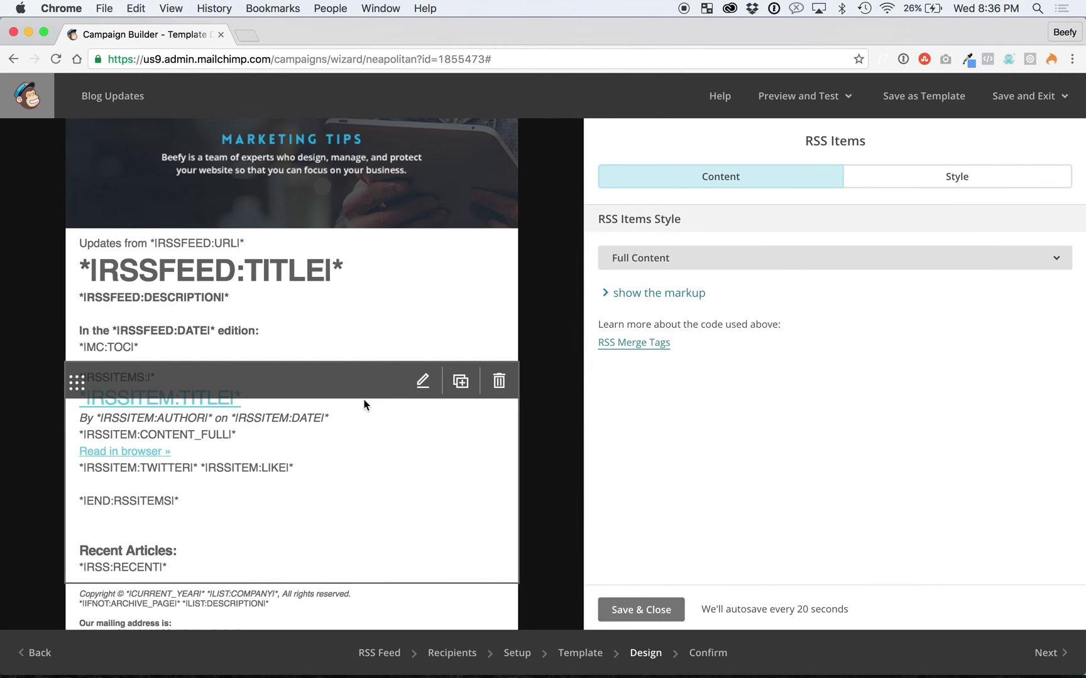
pyautogui.click(687, 269)
pyautogui.click(691, 289)
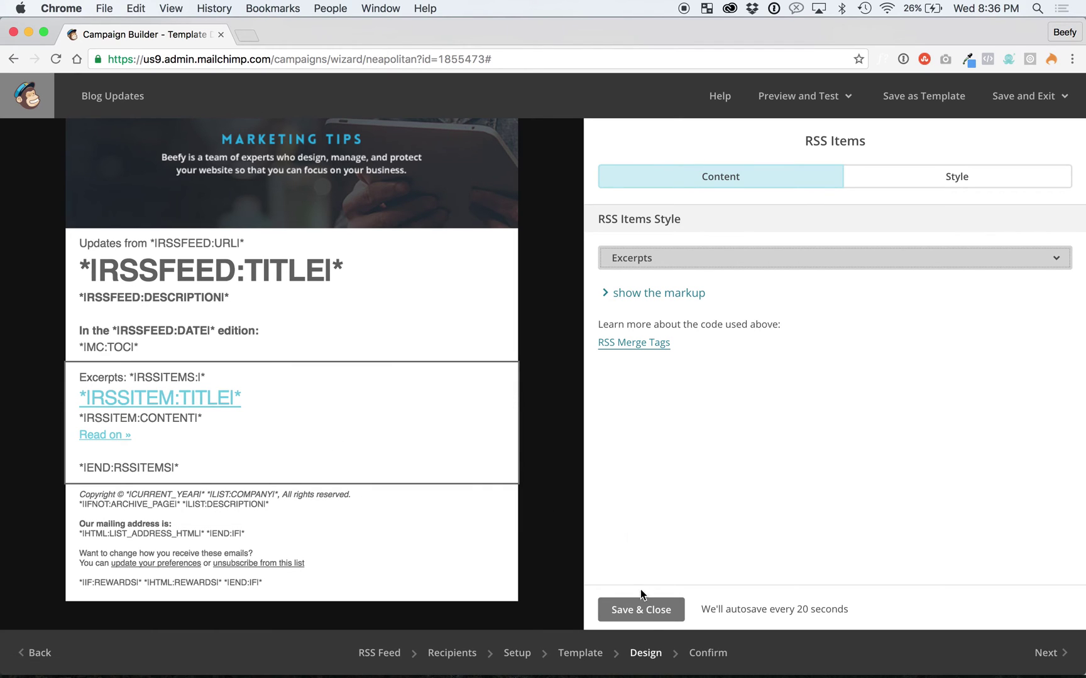
pyautogui.click(644, 610)
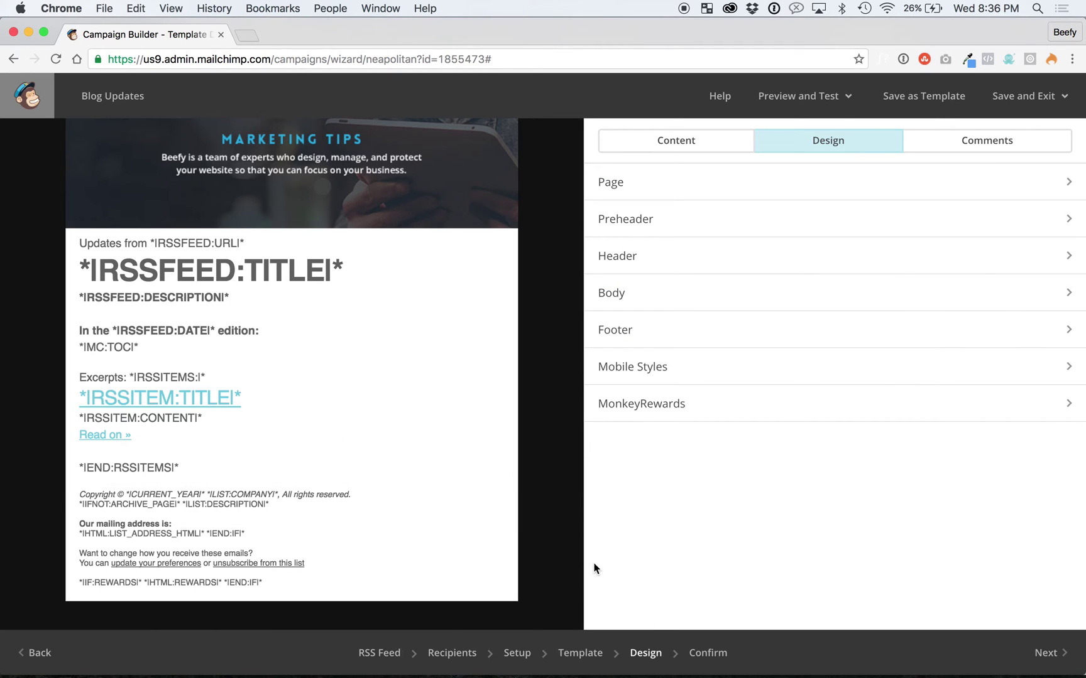
pyautogui.scroll(3, 540, 503)
pyautogui.scroll(-5, 546, 455)
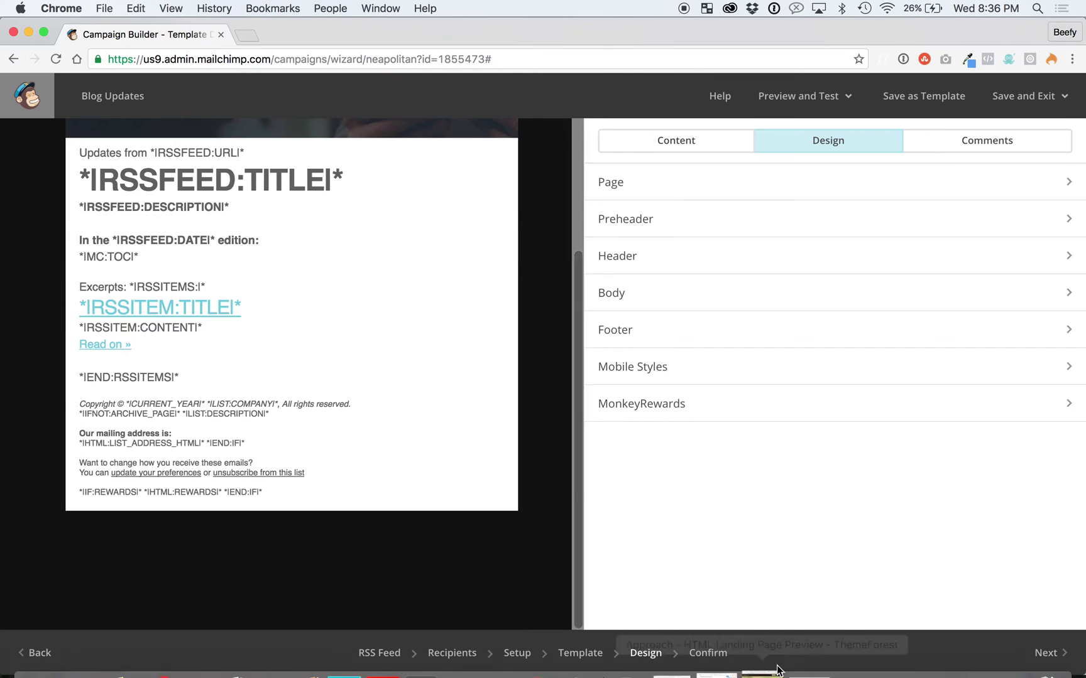
# - On the Confirm checklist, enable a custom social card titled 'Weekly Blog Updates', described 'Practical Tips for Entrepreneurs'
pyautogui.click(1033, 653)
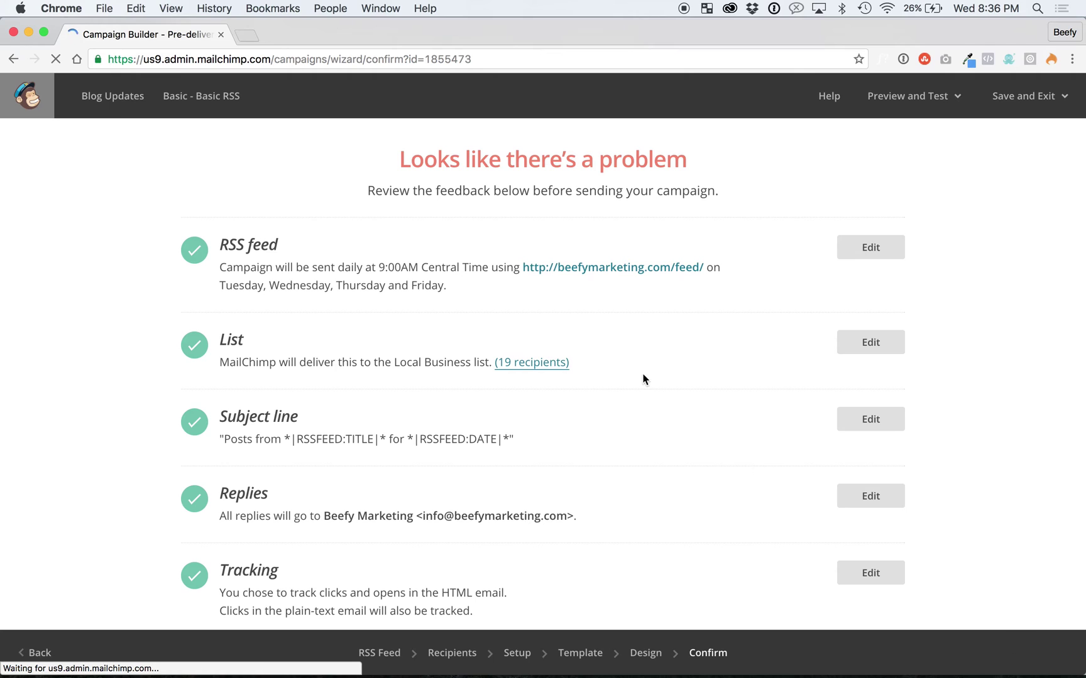
pyautogui.scroll(-6, 622, 327)
pyautogui.scroll(-4, 613, 281)
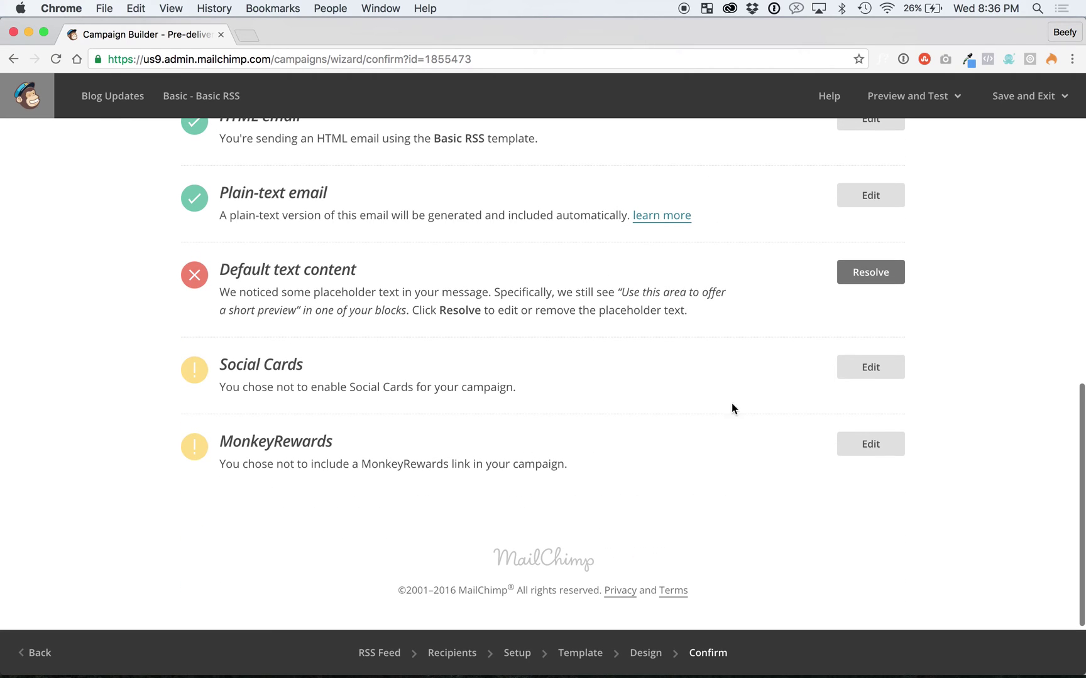
pyautogui.click(867, 371)
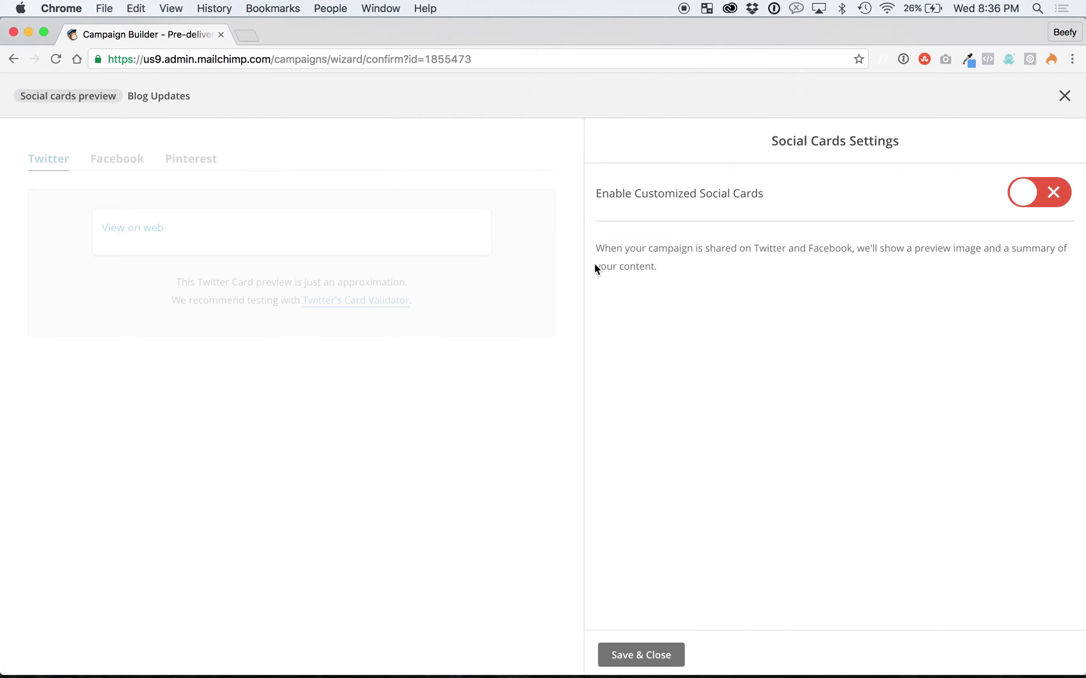
pyautogui.click(1040, 199)
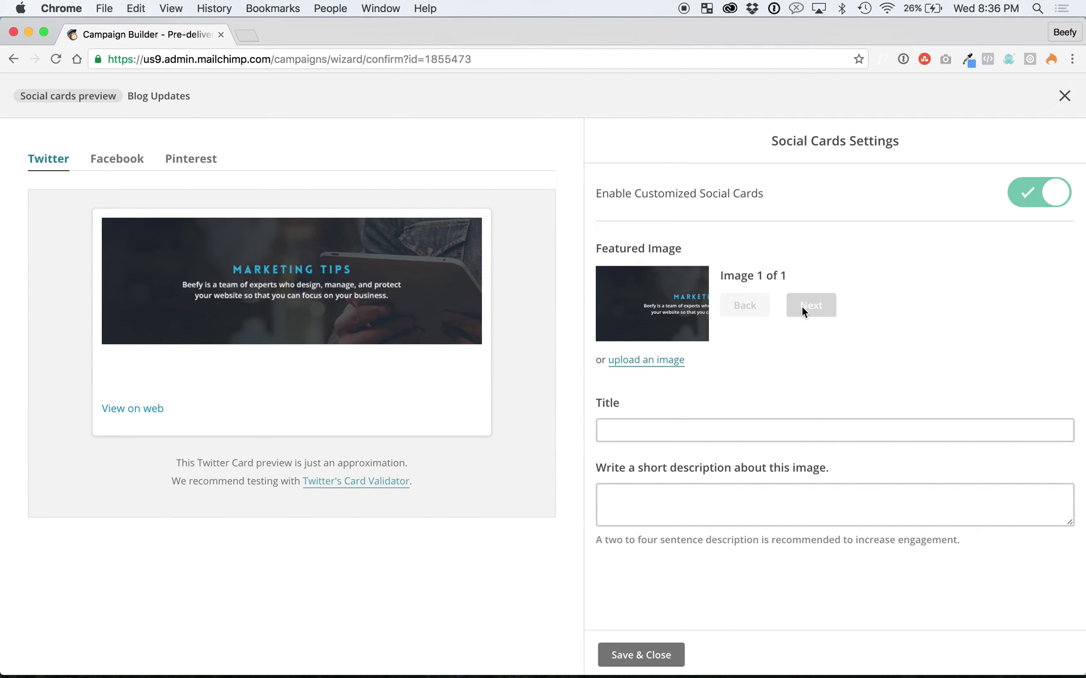
pyautogui.click(689, 443)
pyautogui.click(690, 438)
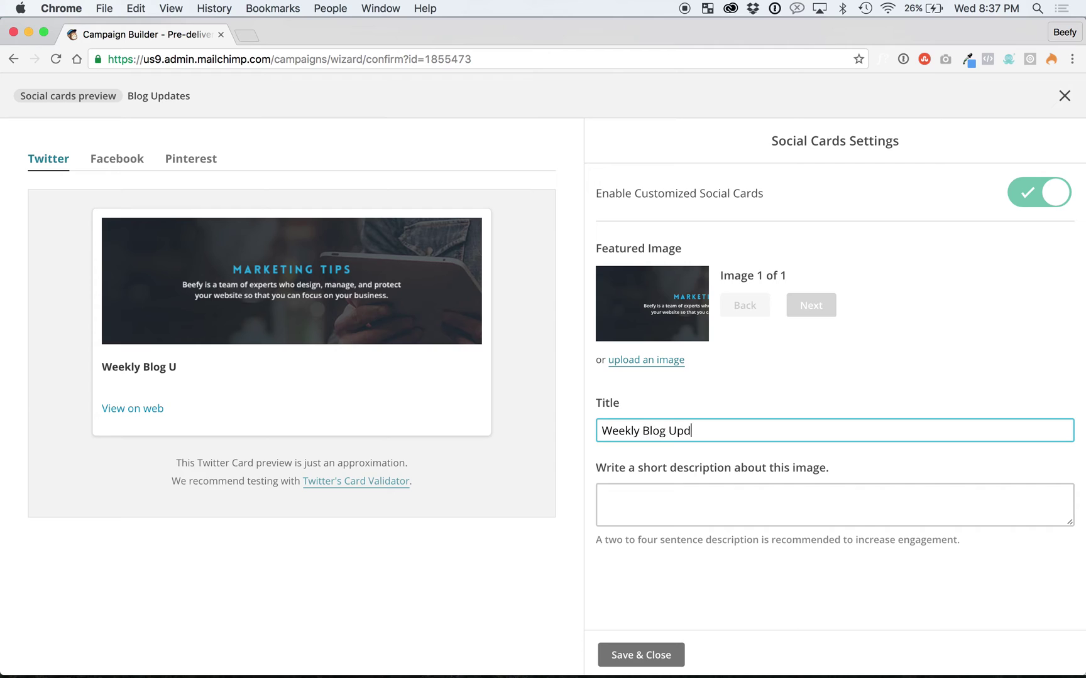
pyautogui.write('s')
pyautogui.press('Tab')
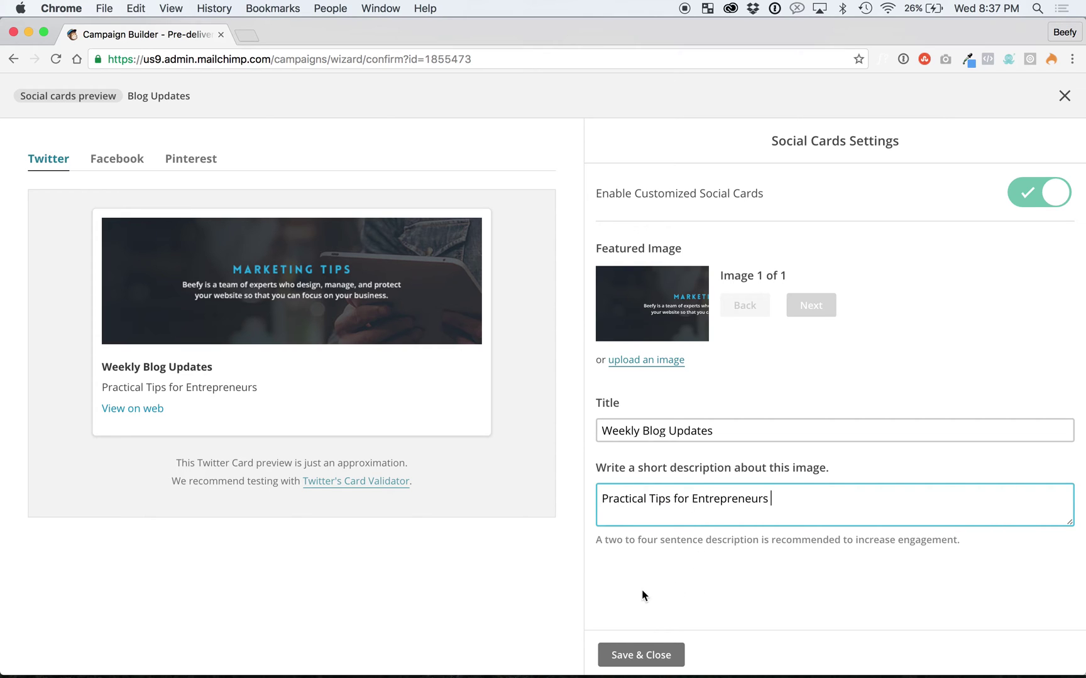
pyautogui.click(640, 655)
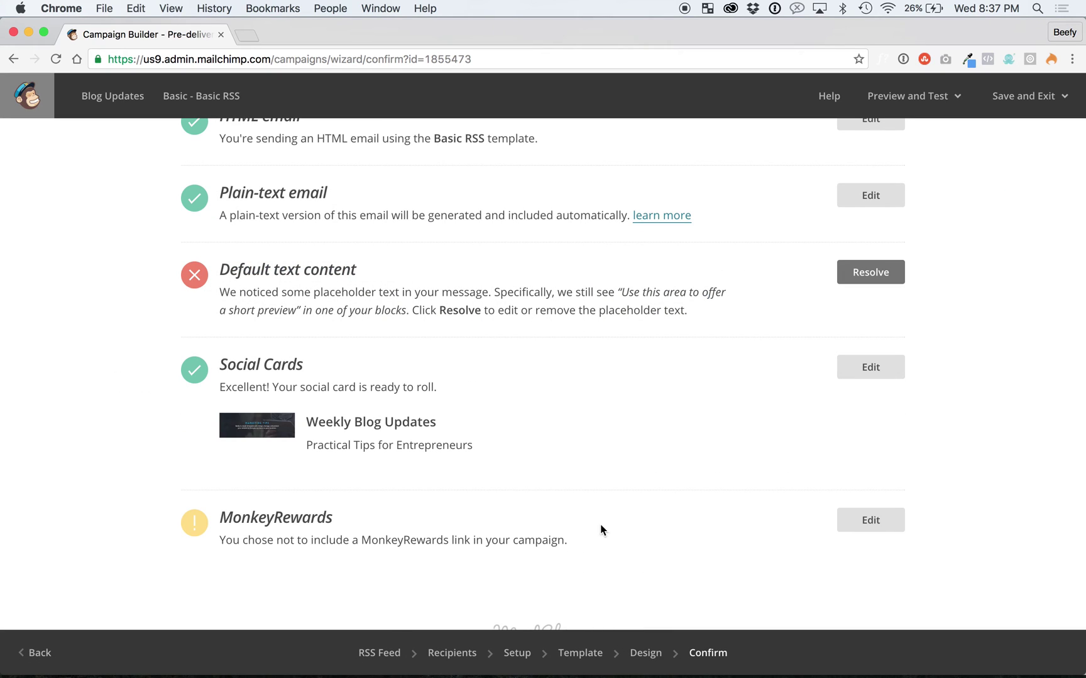
# - Follow the leftover placeholder text warning back to the Design editor
pyautogui.scroll(1, 655, 488)
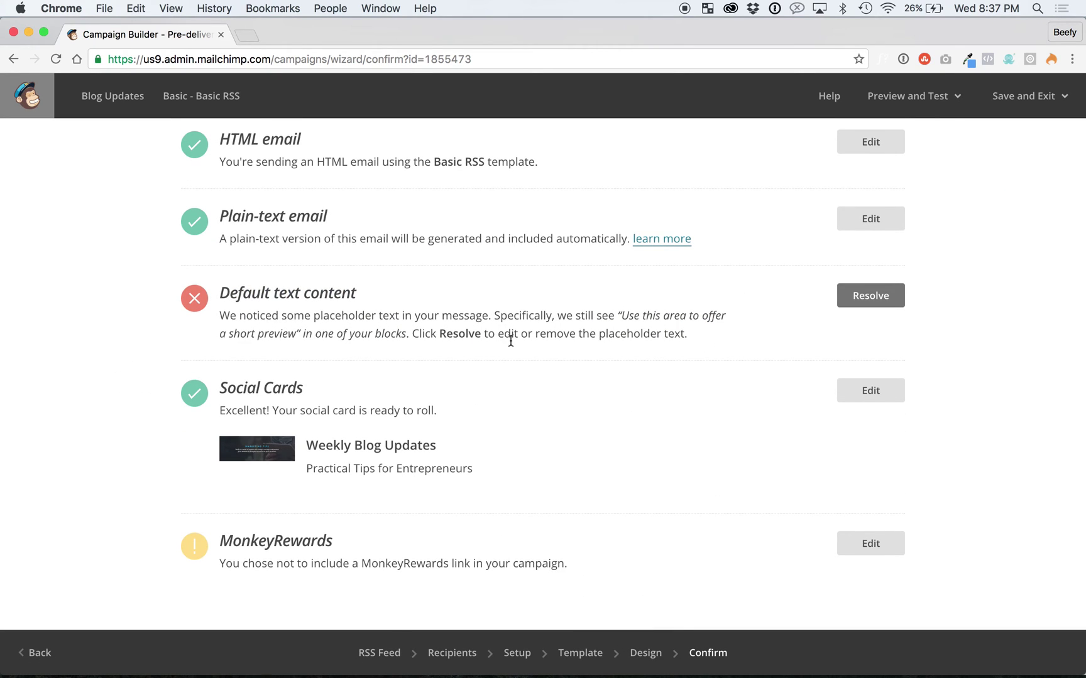
pyautogui.moveTo(627, 306); pyautogui.dragTo(635, 313)
pyautogui.click(635, 315)
pyautogui.scroll(5, 792, 310)
pyautogui.scroll(-3, 753, 342)
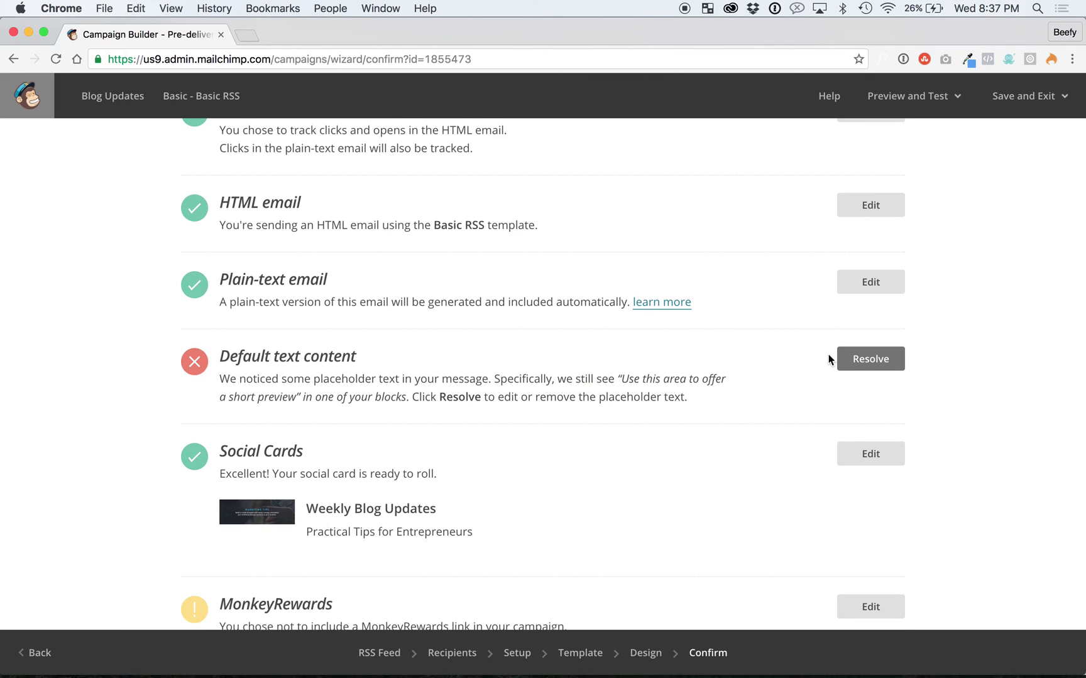
pyautogui.click(865, 362)
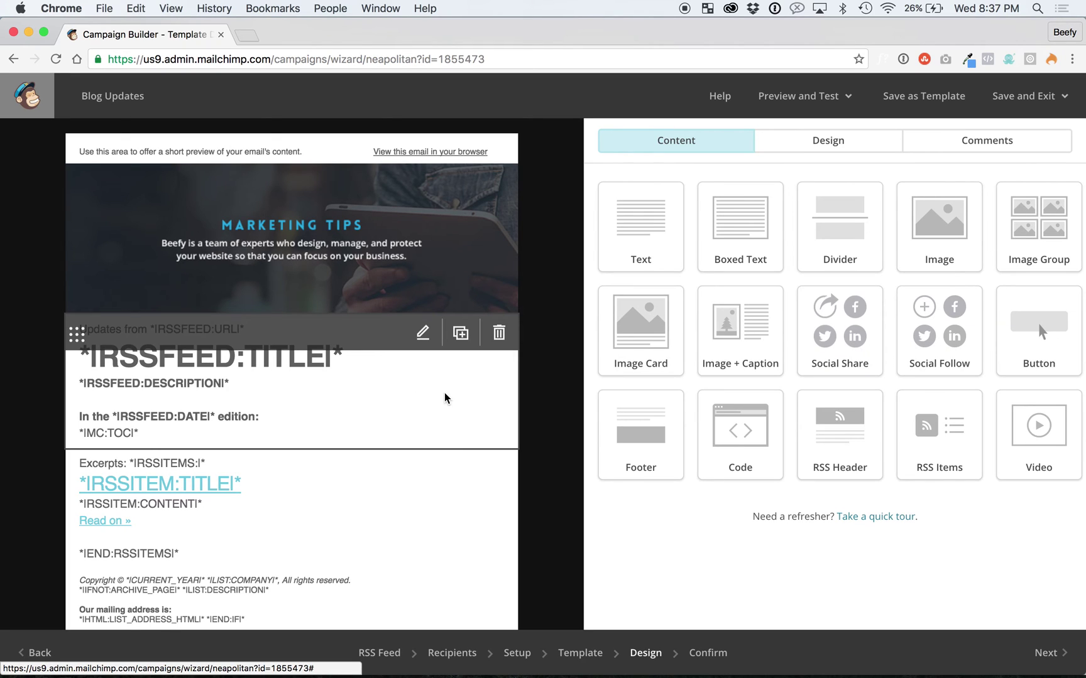
pyautogui.scroll(-5, 444, 397)
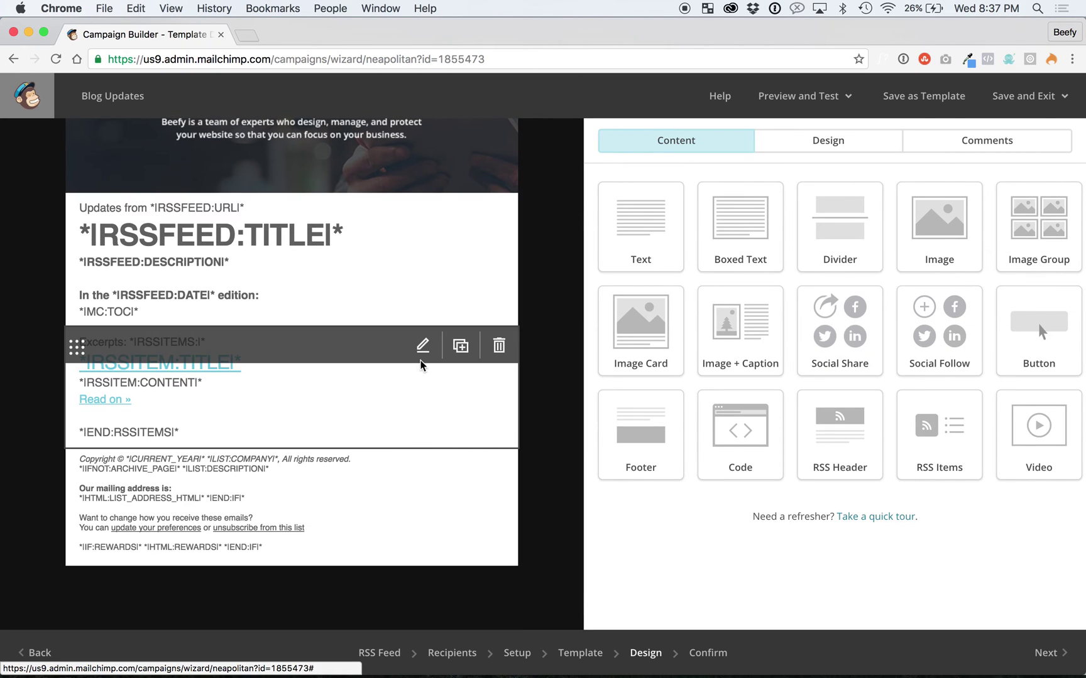
# - Switch the RSS header to the Basic style and re-save the Excerpts RSS items block
pyautogui.click(422, 302)
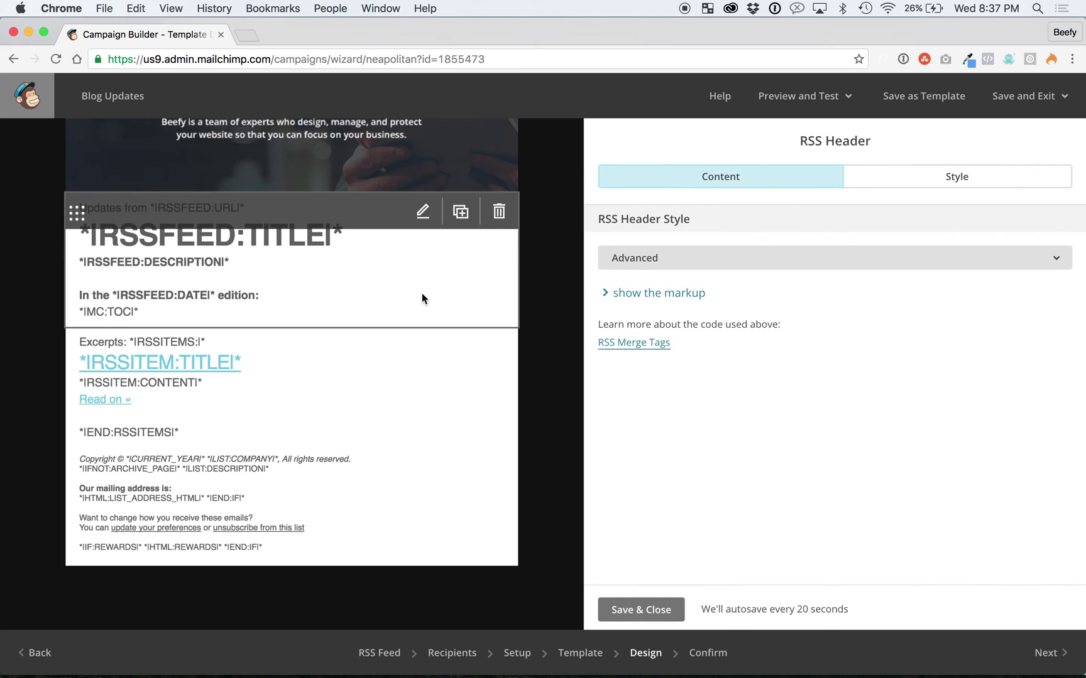
pyautogui.click(701, 270)
pyautogui.click(694, 300)
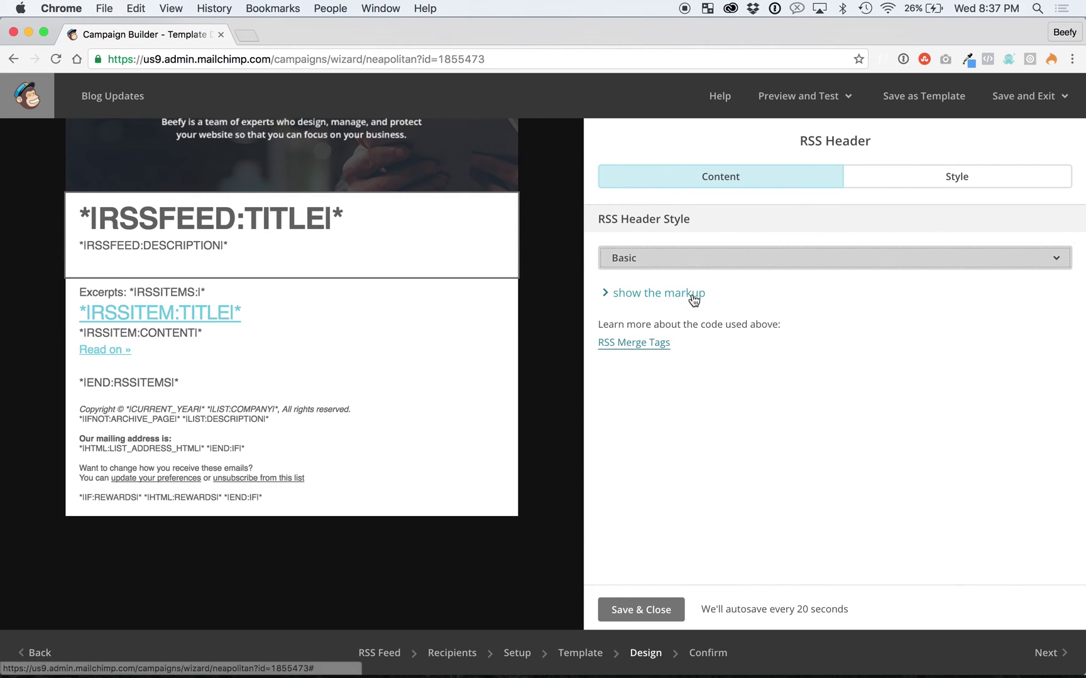
pyautogui.click(467, 352)
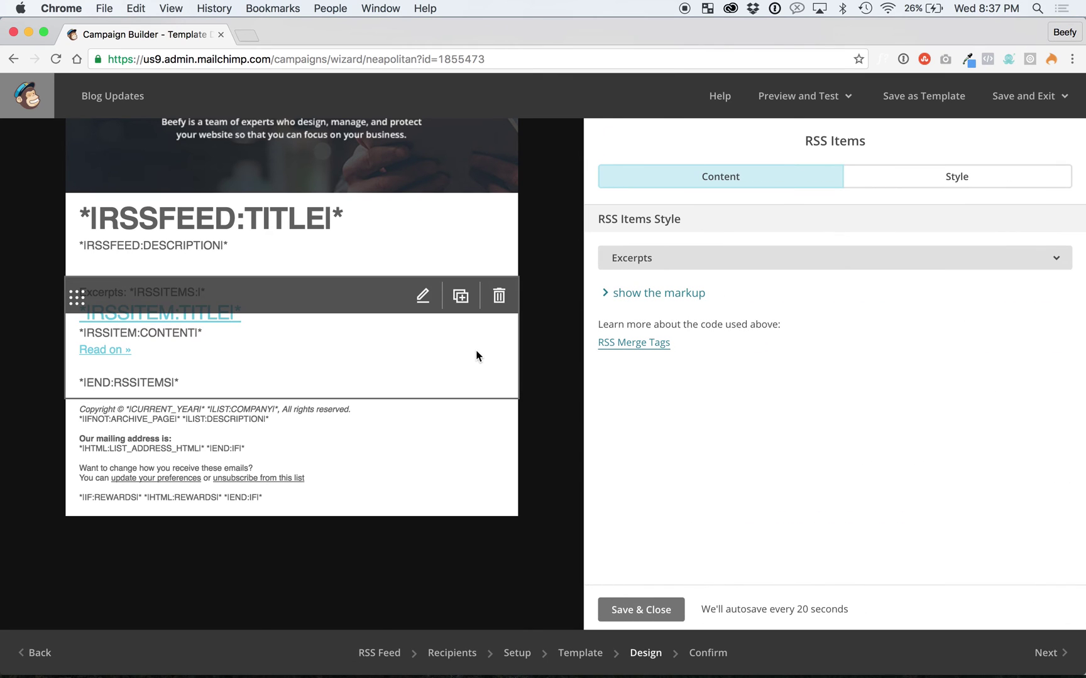
pyautogui.click(730, 264)
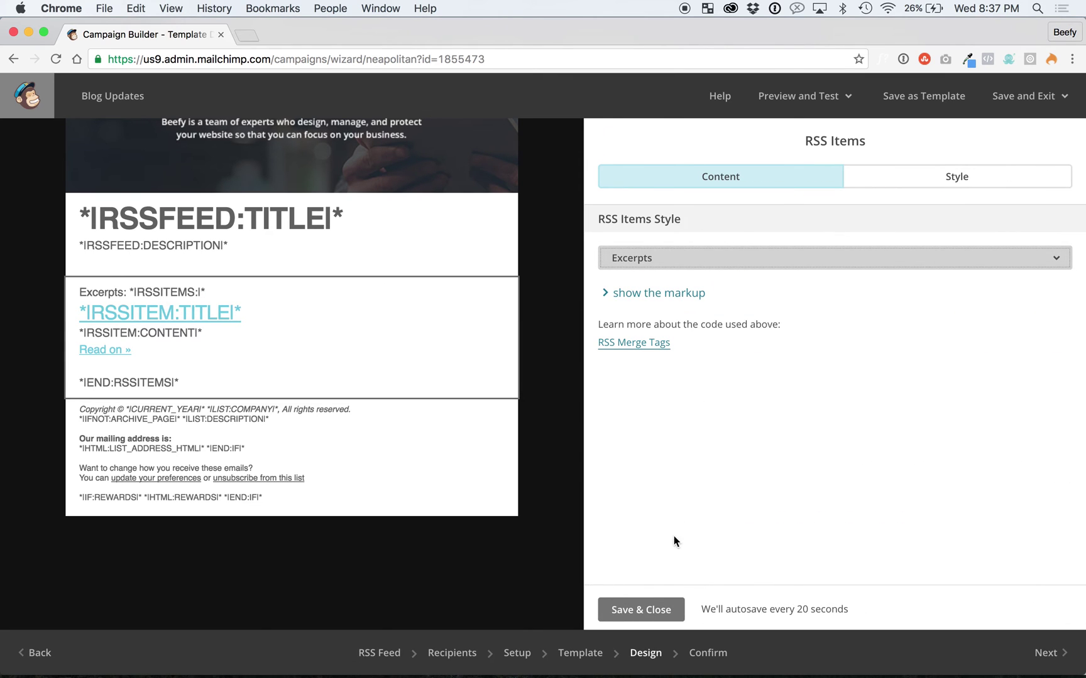
pyautogui.click(637, 609)
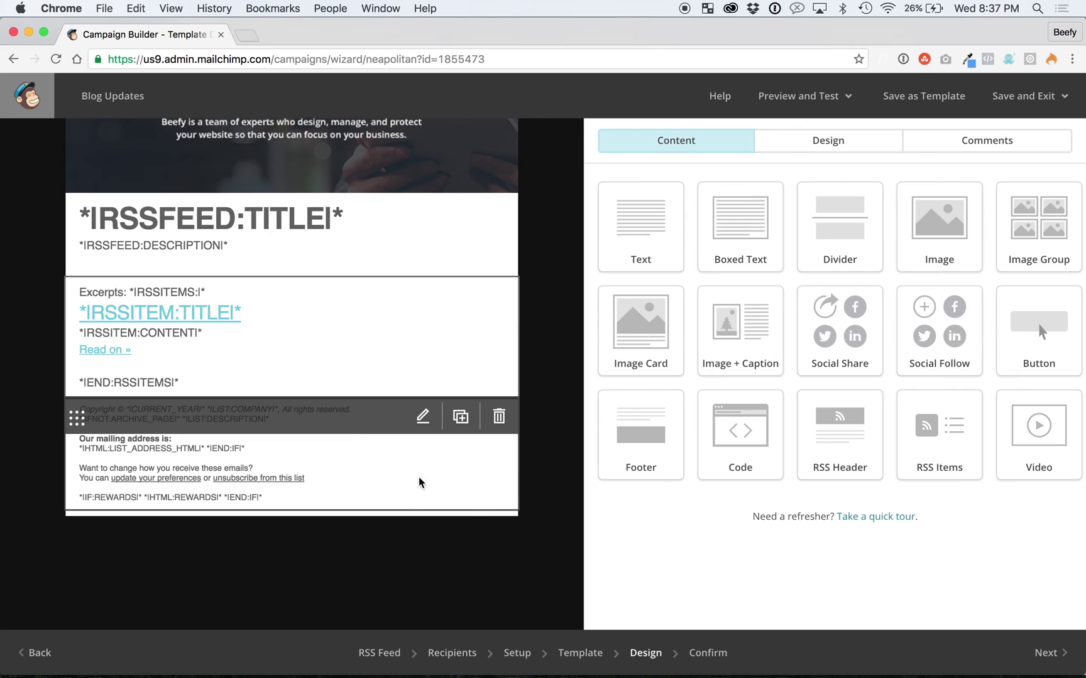
# - Find the Default text content warning on the checklist and resolve the leftover preview text
pyautogui.scroll(-1, 468, 314)
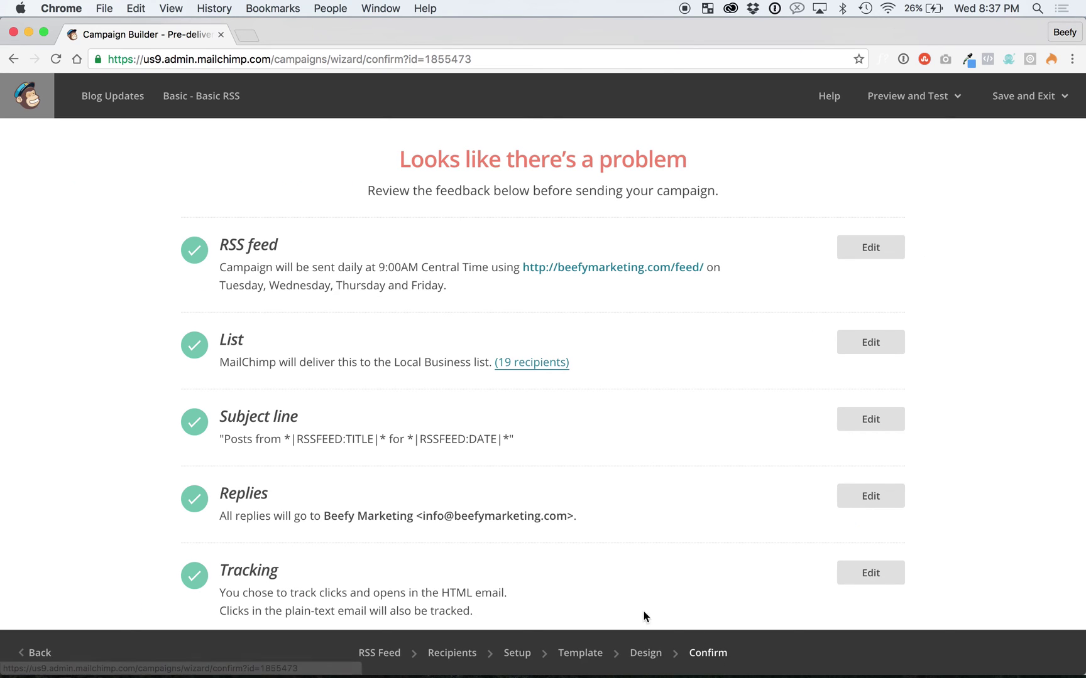
pyautogui.scroll(-1, 696, 425)
pyautogui.scroll(-7, 696, 425)
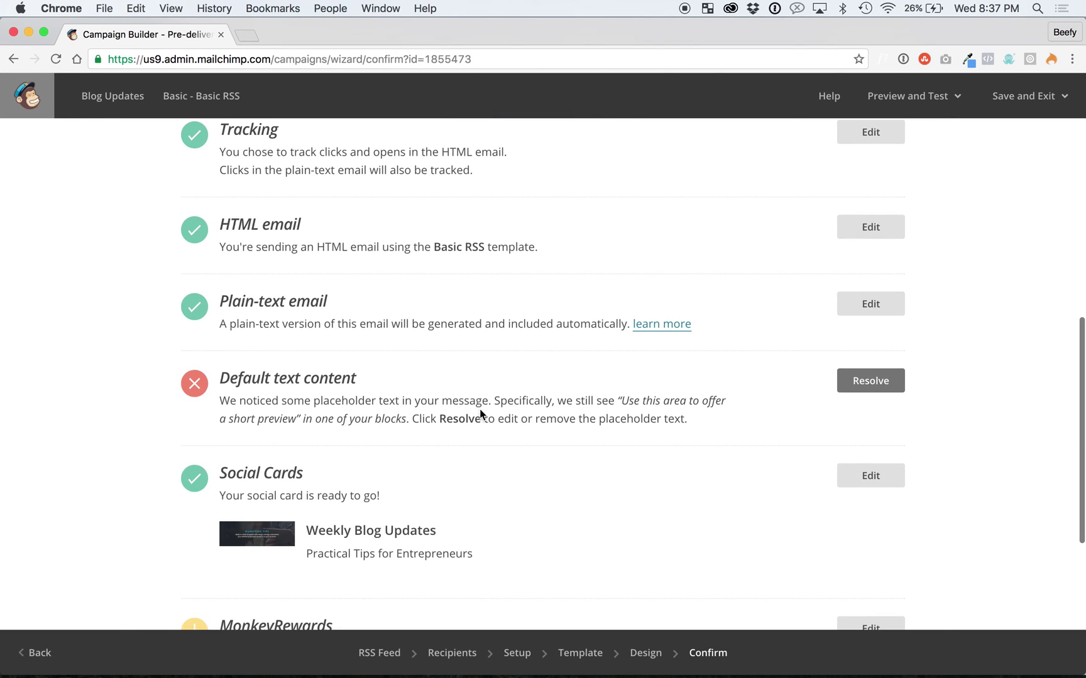
pyautogui.moveTo(435, 400); pyautogui.dragTo(623, 412)
pyautogui.click(1010, 447)
pyautogui.click(869, 389)
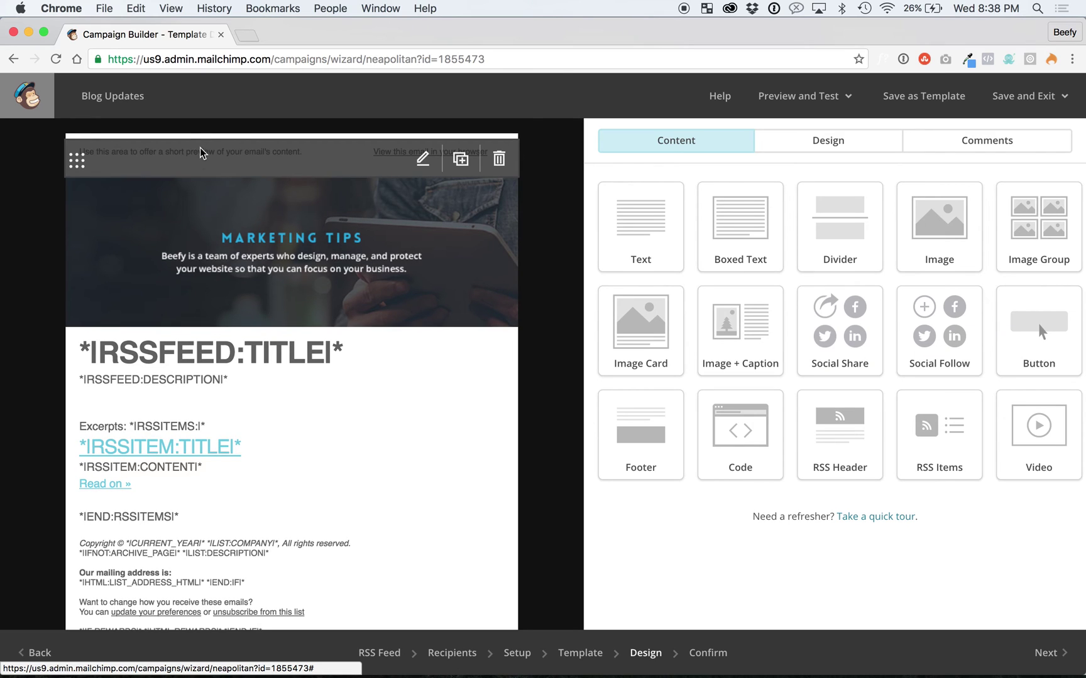
# - Replace the preheader placeholder with 'Weekly Updates From THe Beefy Marketing Blog' and save the block
pyautogui.click(200, 148)
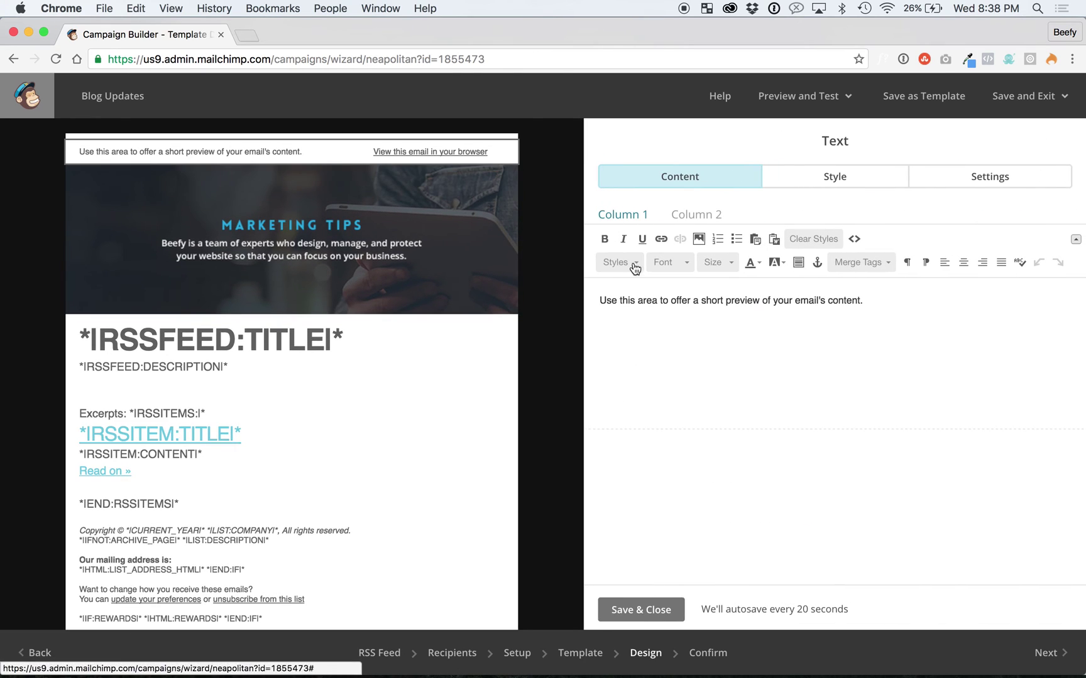
pyautogui.tripleClick(679, 299)
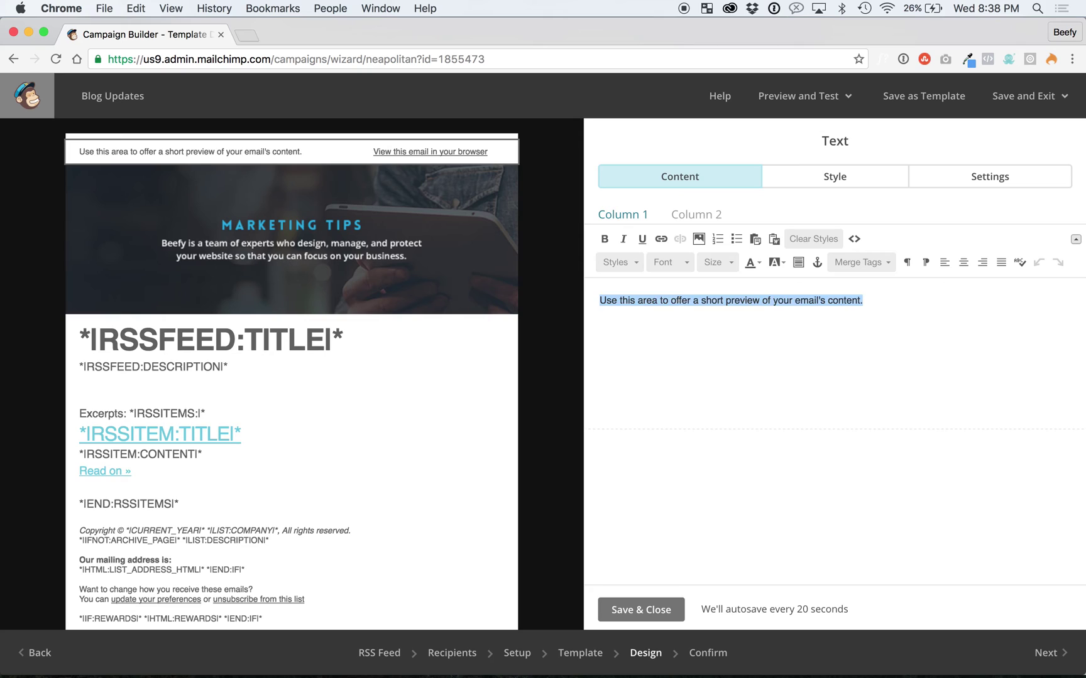
pyautogui.write('Weekly Upda')
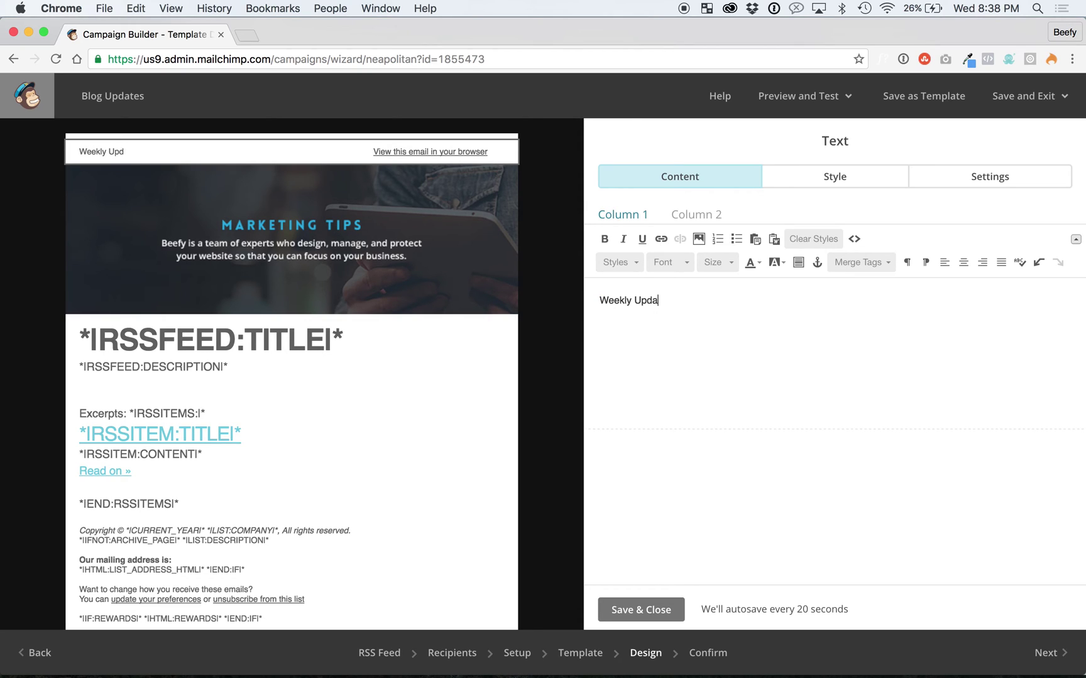
pyautogui.write('tes From THe ')
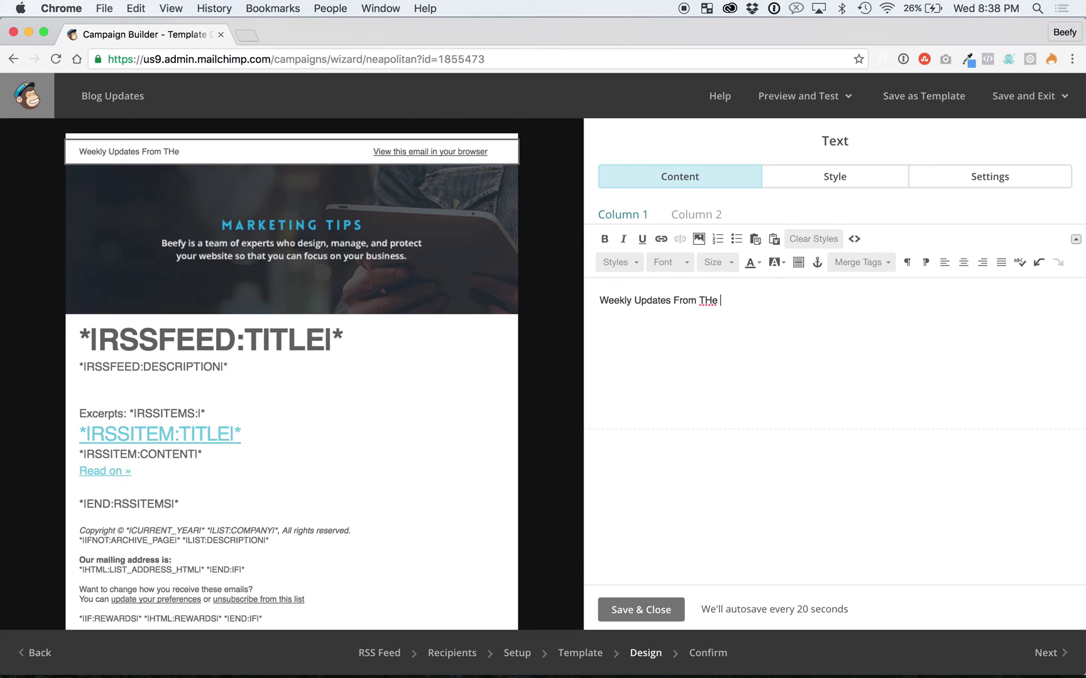
pyautogui.write('Beefy Marketin')
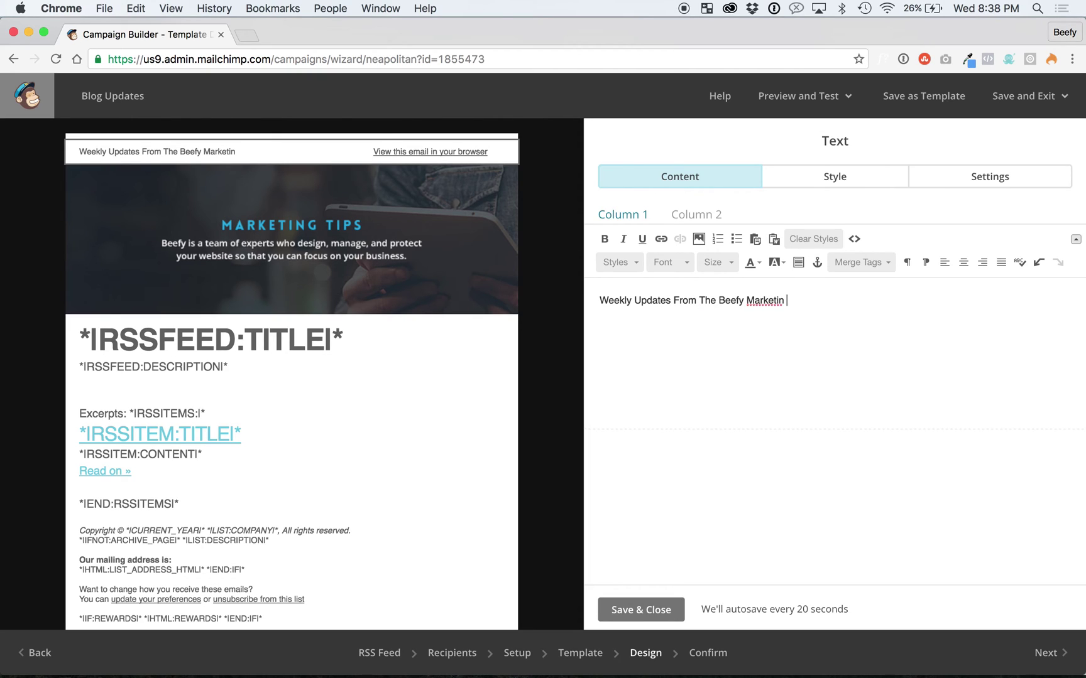
pyautogui.write('g Blog')
pyautogui.click(640, 610)
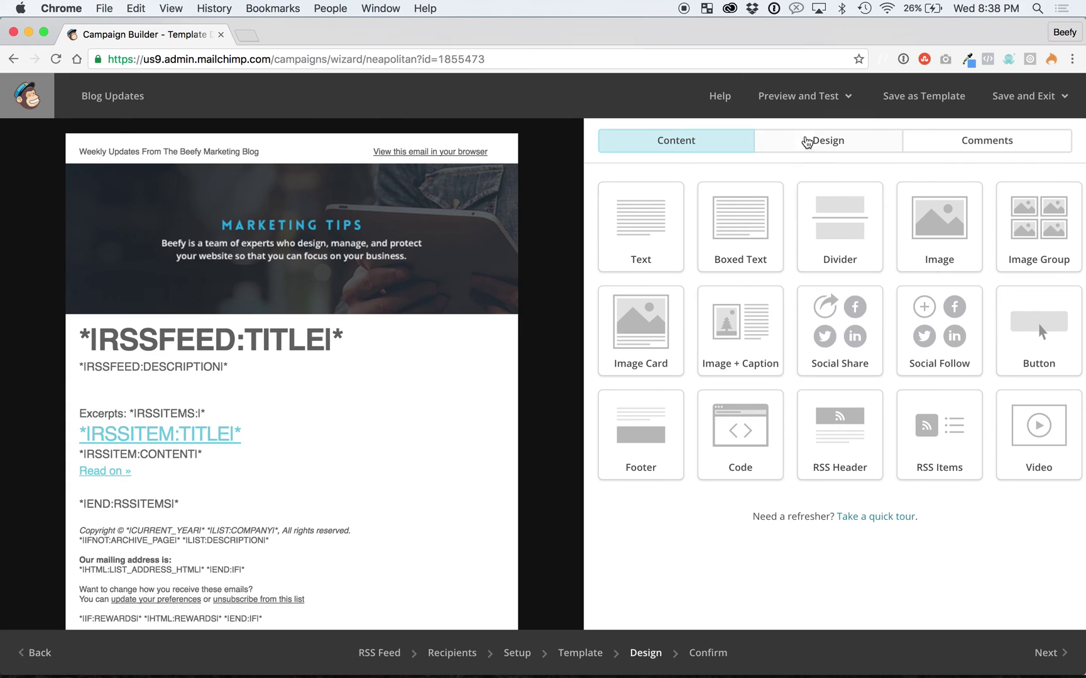
pyautogui.click(810, 99)
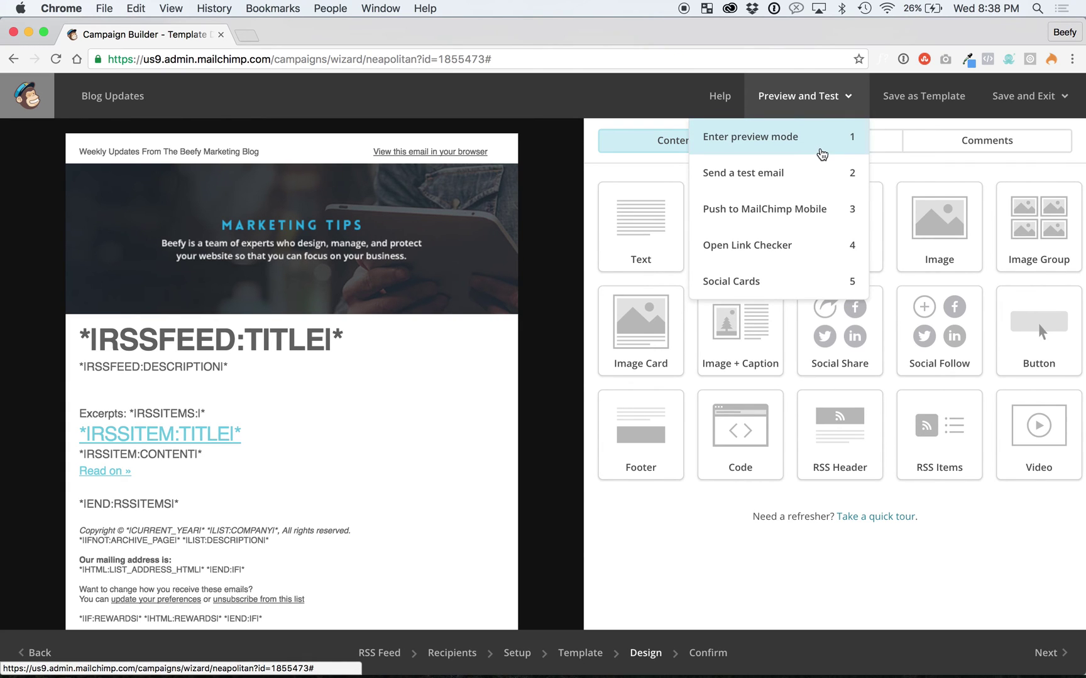
# - Scroll through the desktop preview with live feed content, open a blog post link, then close it
pyautogui.click(822, 154)
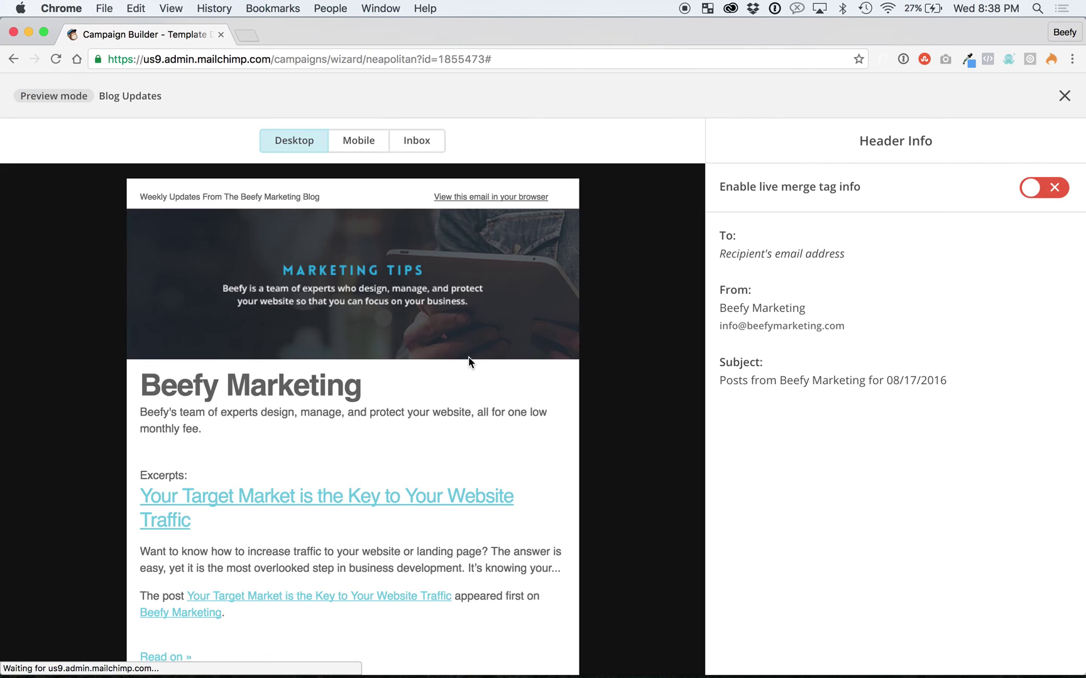
pyautogui.scroll(-3, 453, 397)
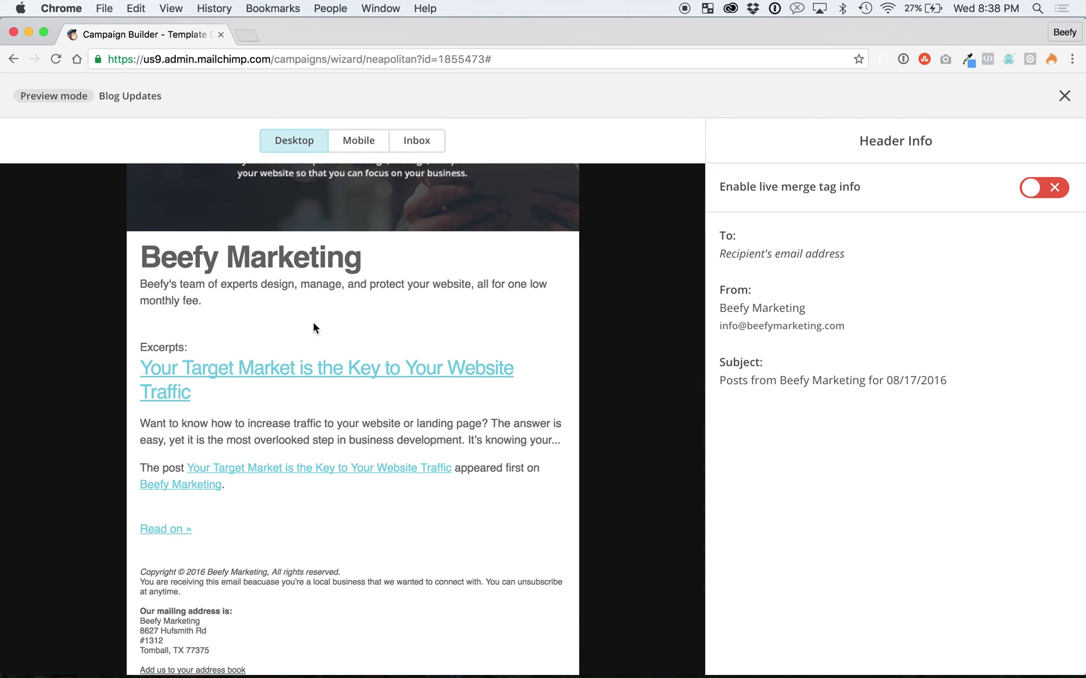
pyautogui.scroll(-1, 335, 339)
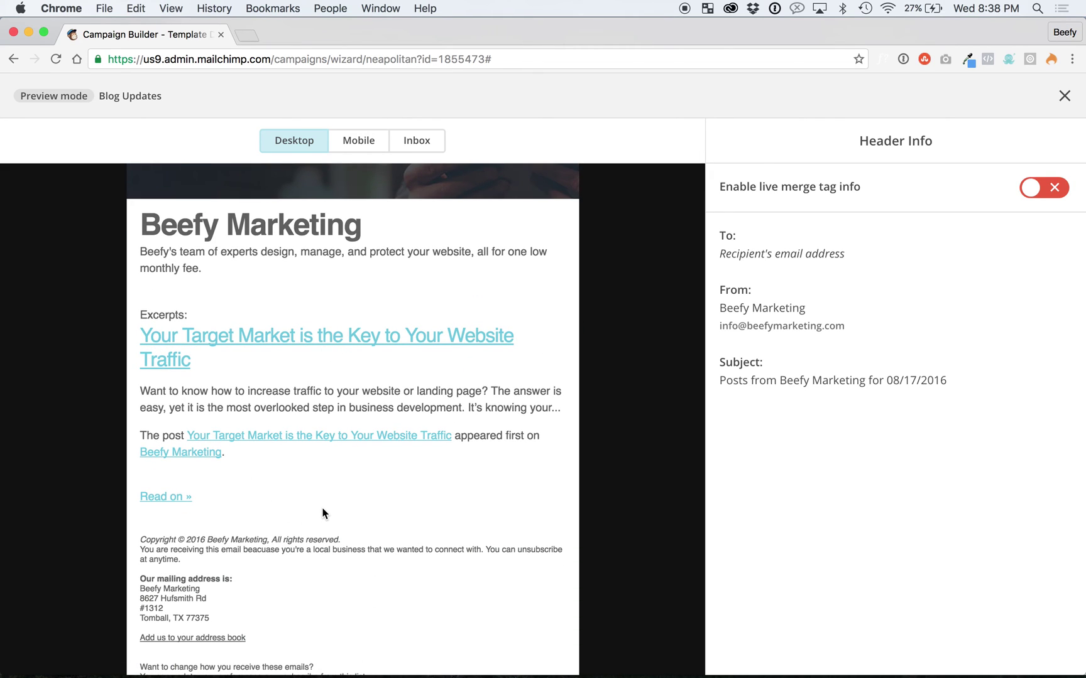
pyautogui.scroll(4, 325, 512)
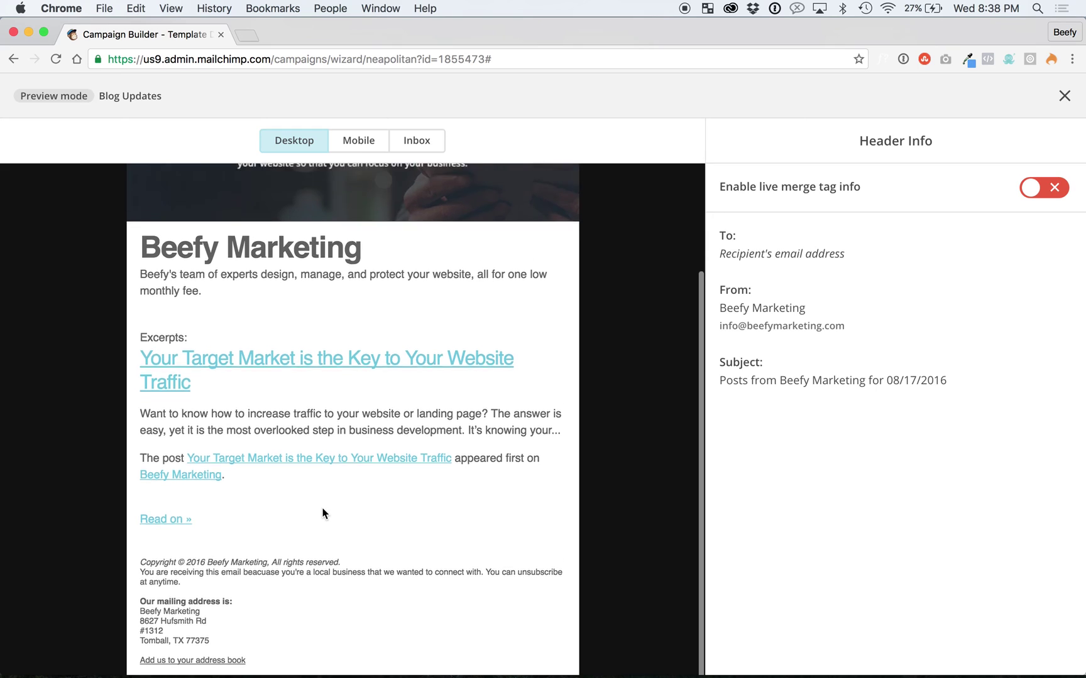
pyautogui.scroll(-4, 322, 339)
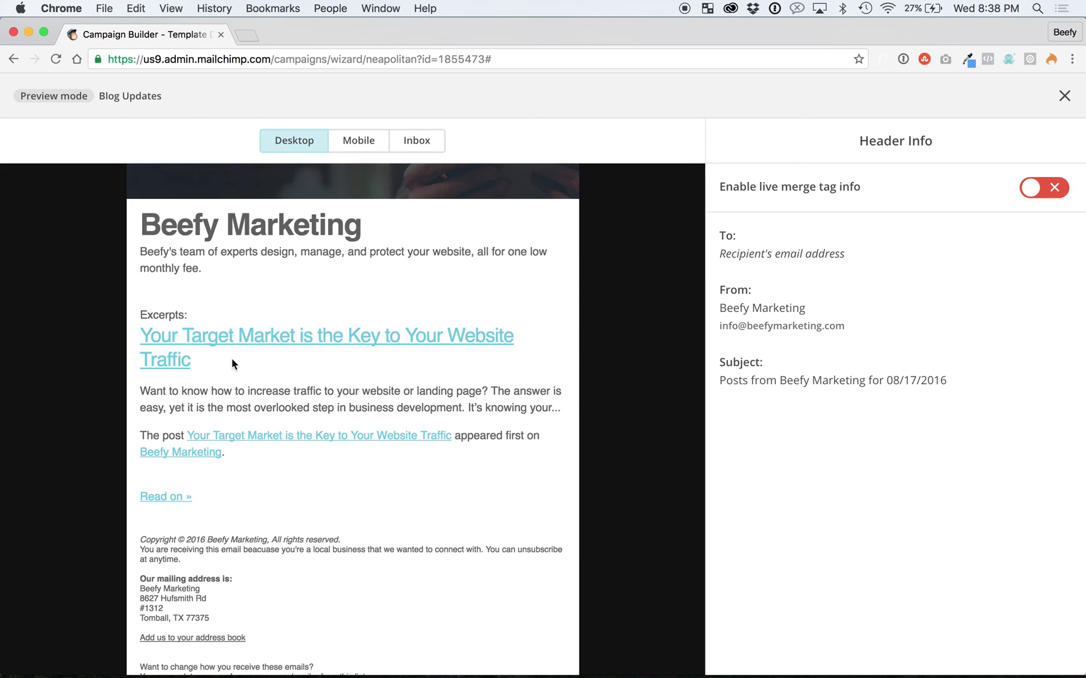
pyautogui.tripleClick(223, 272)
pyautogui.click(249, 295)
pyautogui.click(225, 265)
pyautogui.scroll(3, 199, 352)
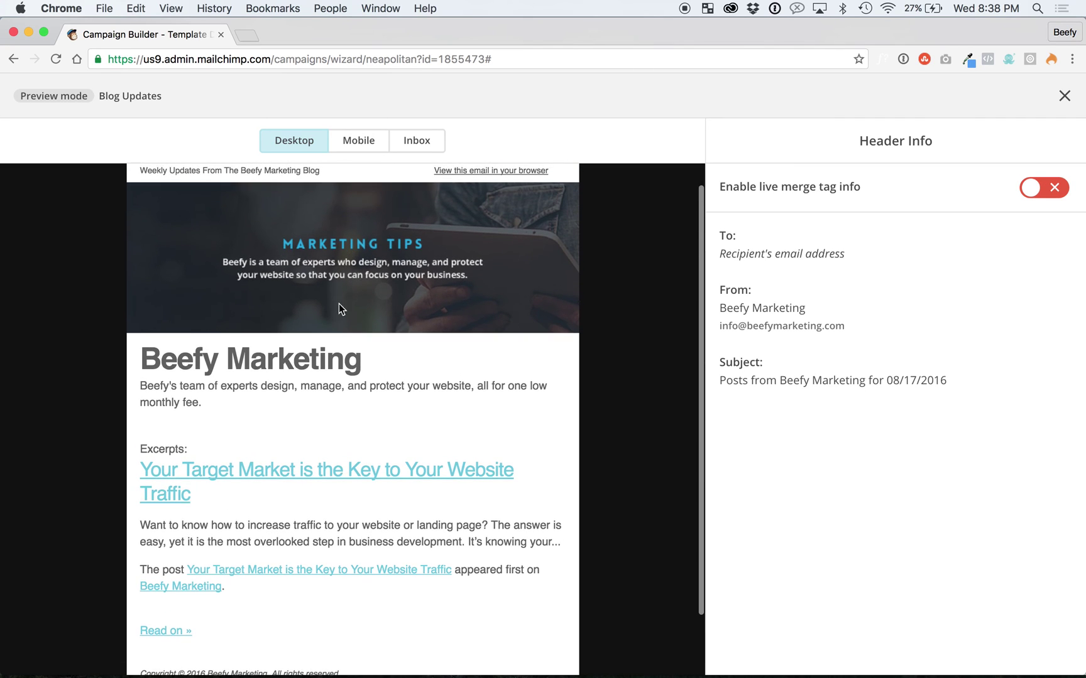
pyautogui.scroll(-3, 316, 323)
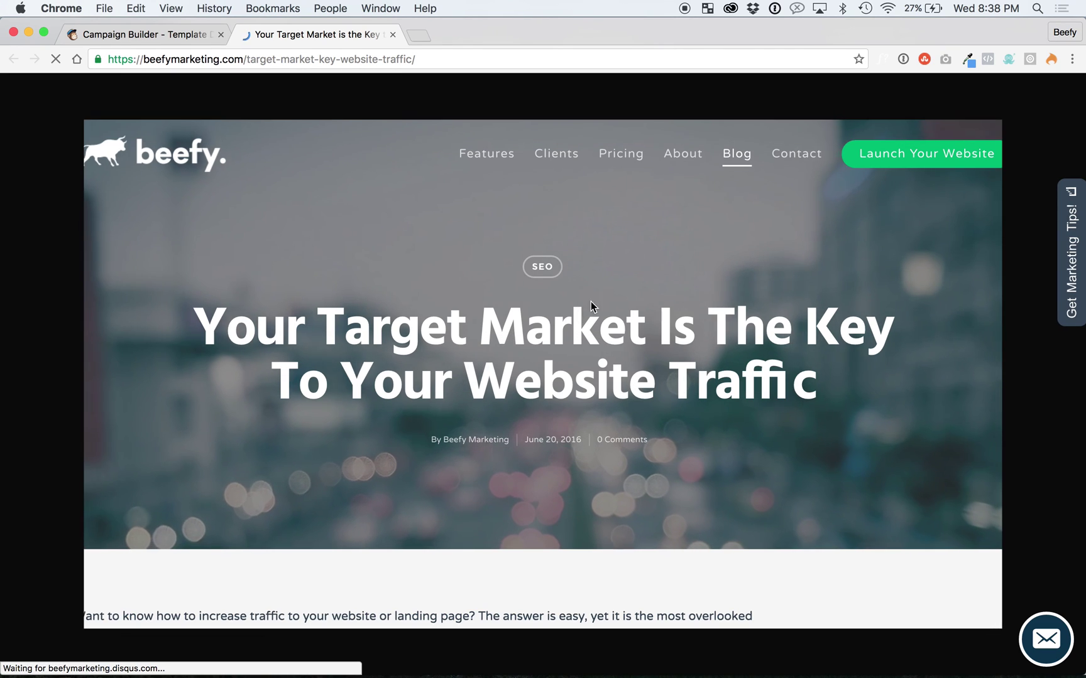
pyautogui.scroll(-7, 629, 276)
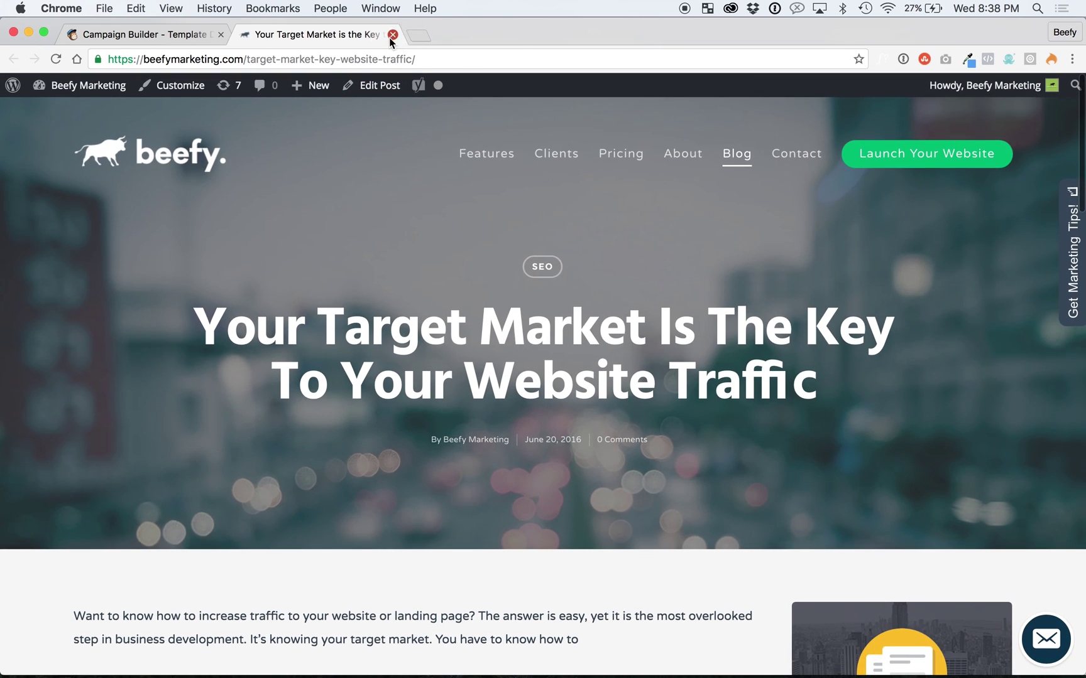
pyautogui.click(392, 35)
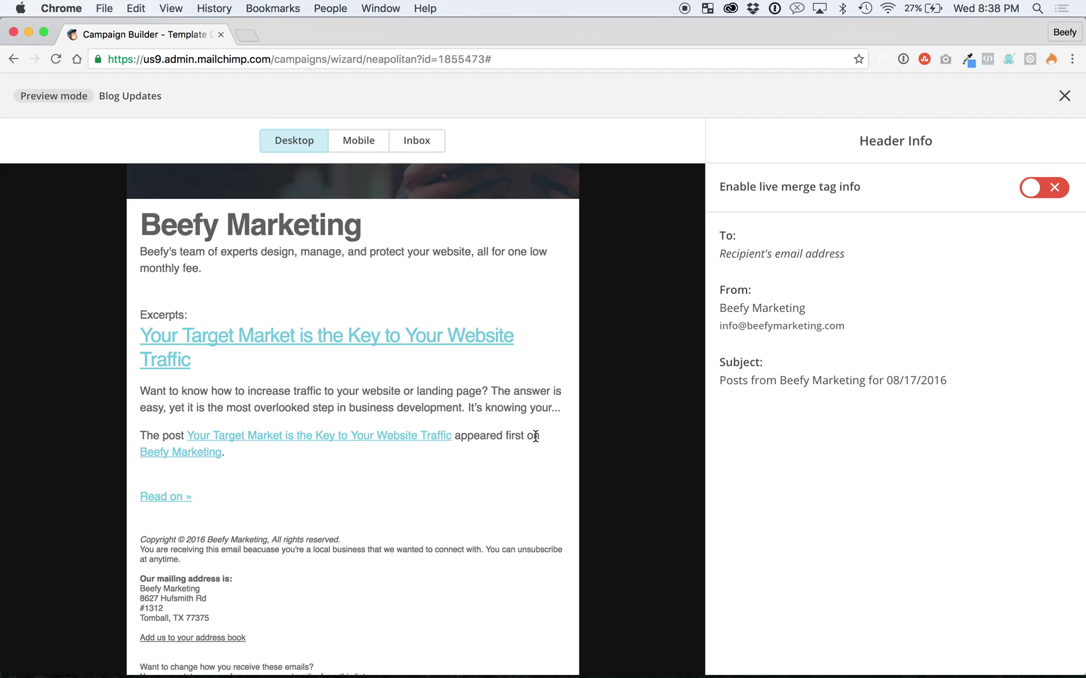
# - Exit preview, go to the Confirm step and choose Start RSS to begin the campaign
pyautogui.click(1064, 96)
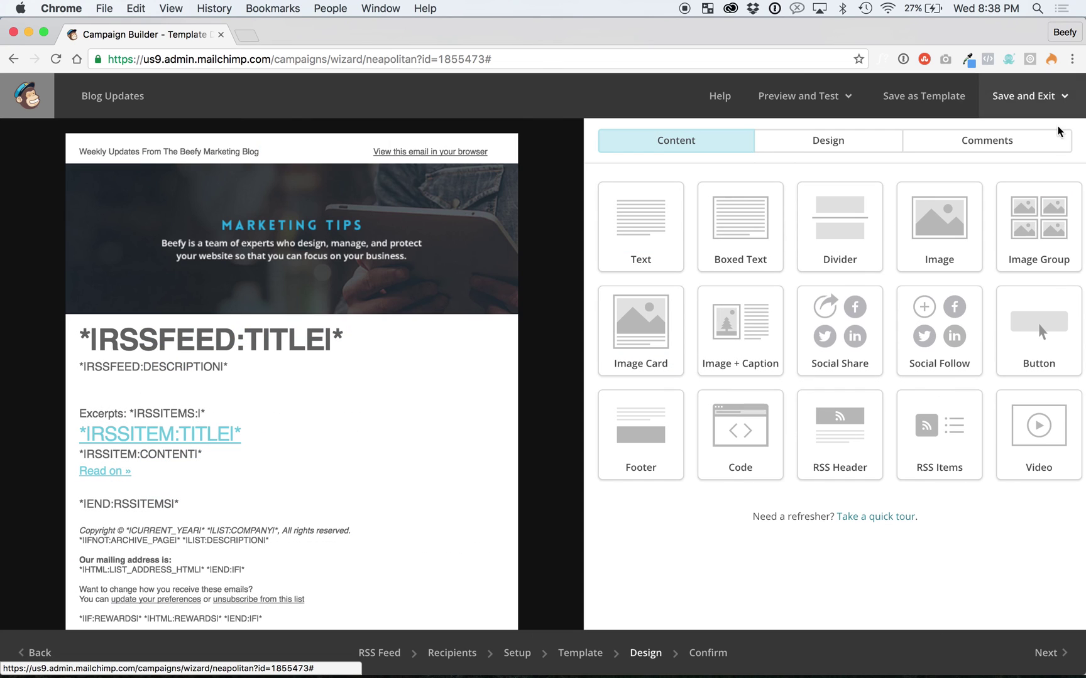
pyautogui.click(722, 661)
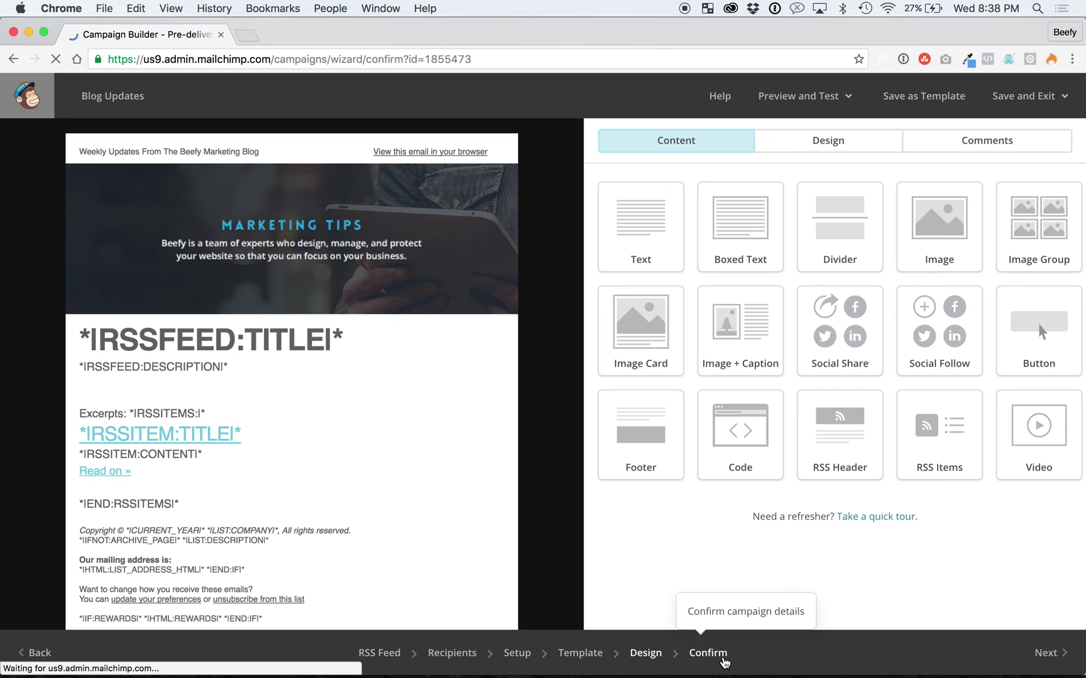
pyautogui.scroll(-10, 664, 339)
pyautogui.scroll(-2, 717, 458)
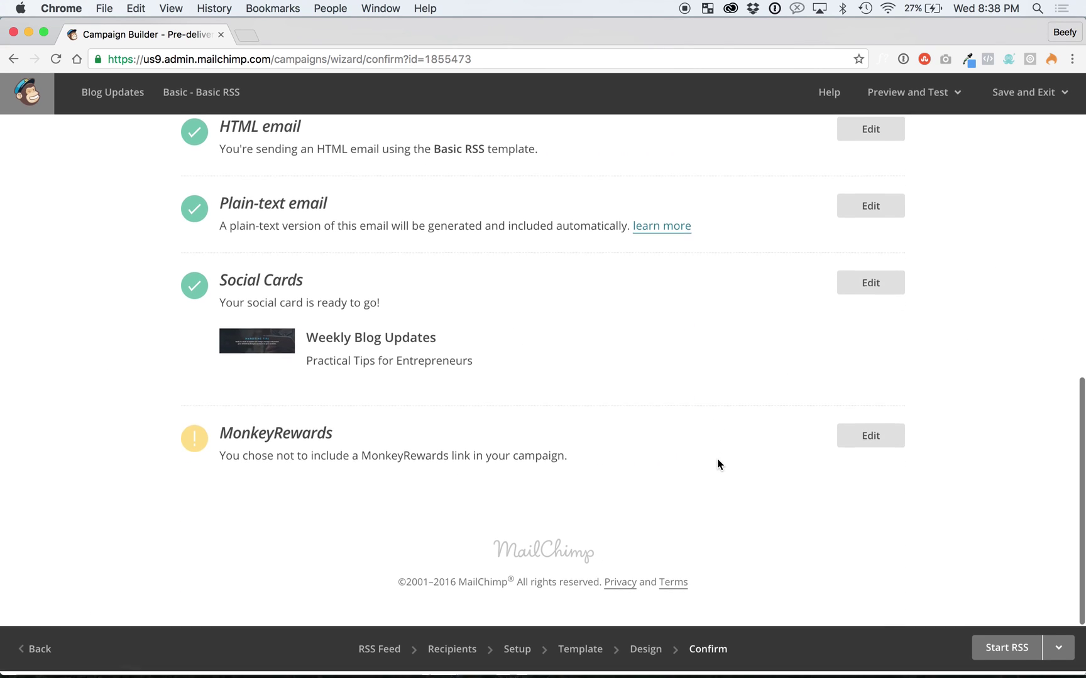
pyautogui.click(1007, 653)
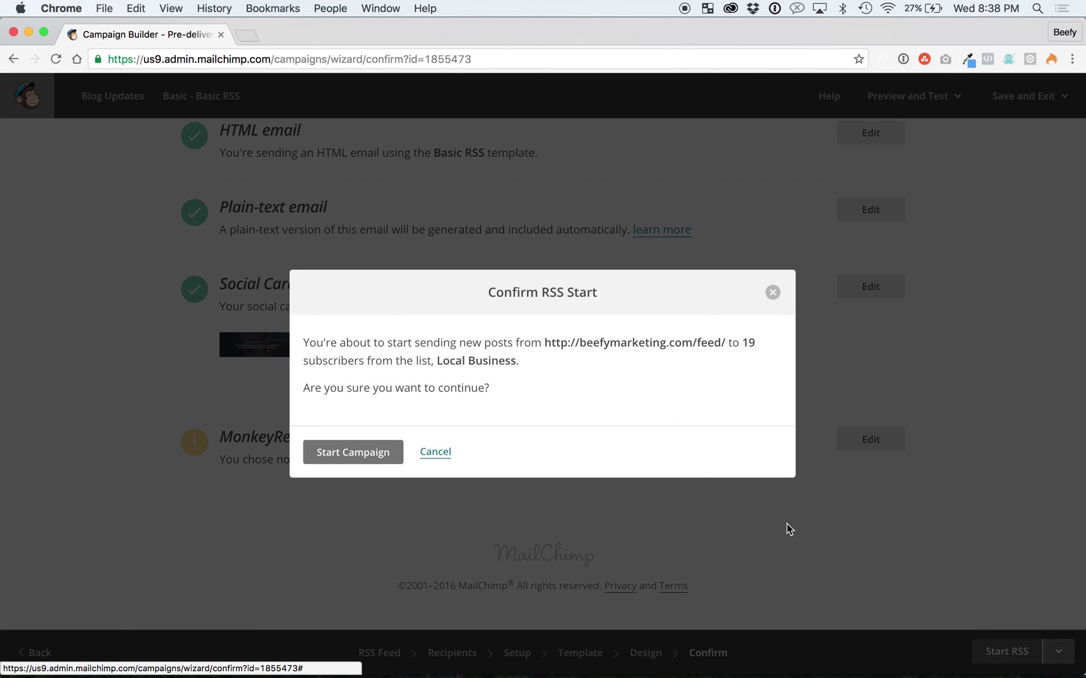
pyautogui.click(386, 458)
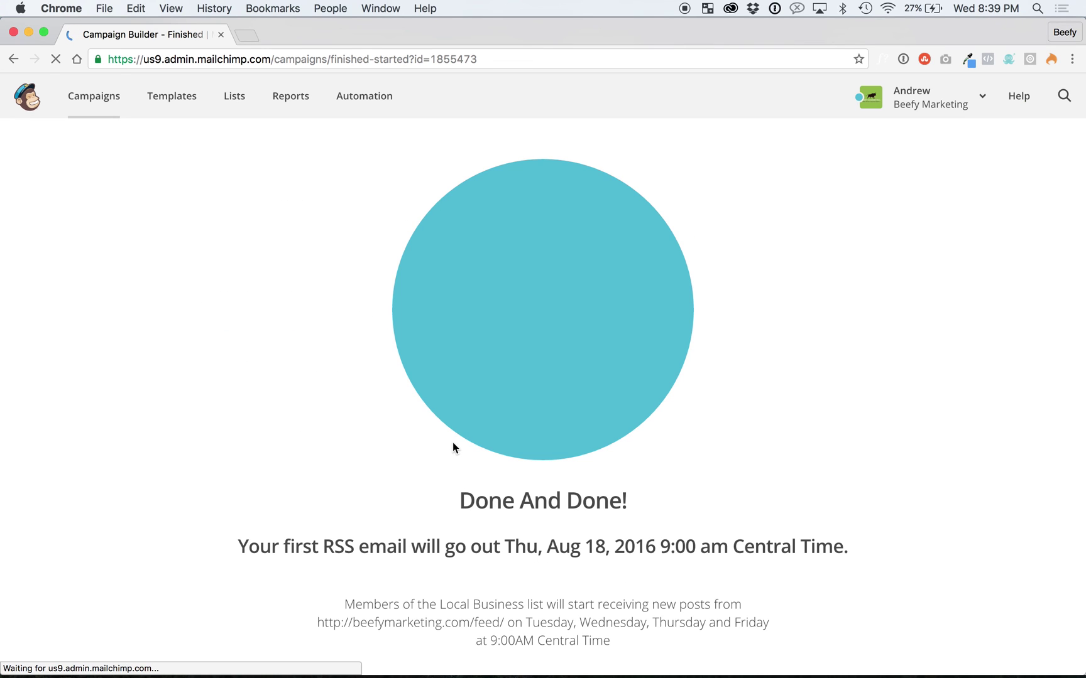
# - Open the Campaigns list to find Blog Updates as an RSS-Driven Local Business campaign
pyautogui.scroll(-1, 540, 397)
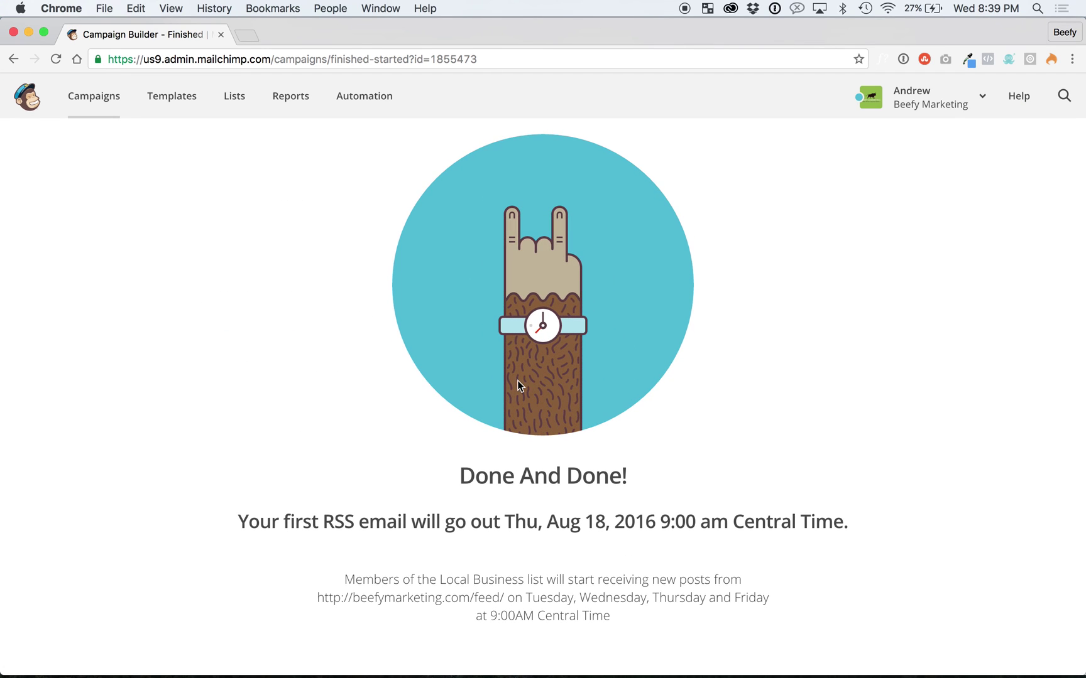
pyautogui.click(108, 99)
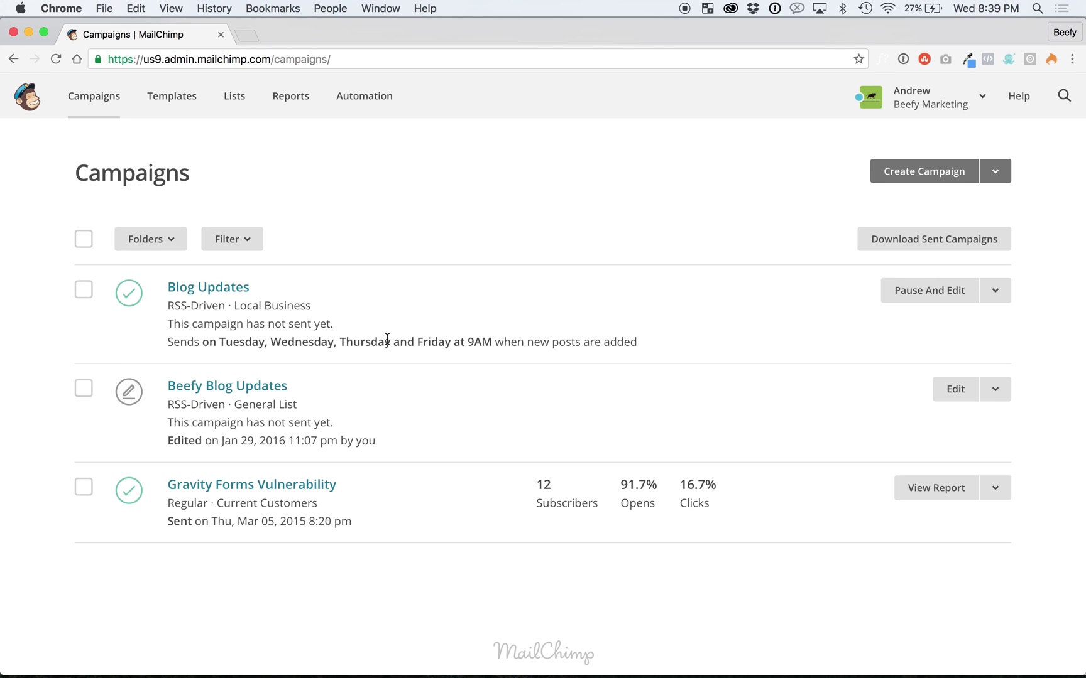
pyautogui.moveTo(361, 342); pyautogui.dragTo(671, 334)
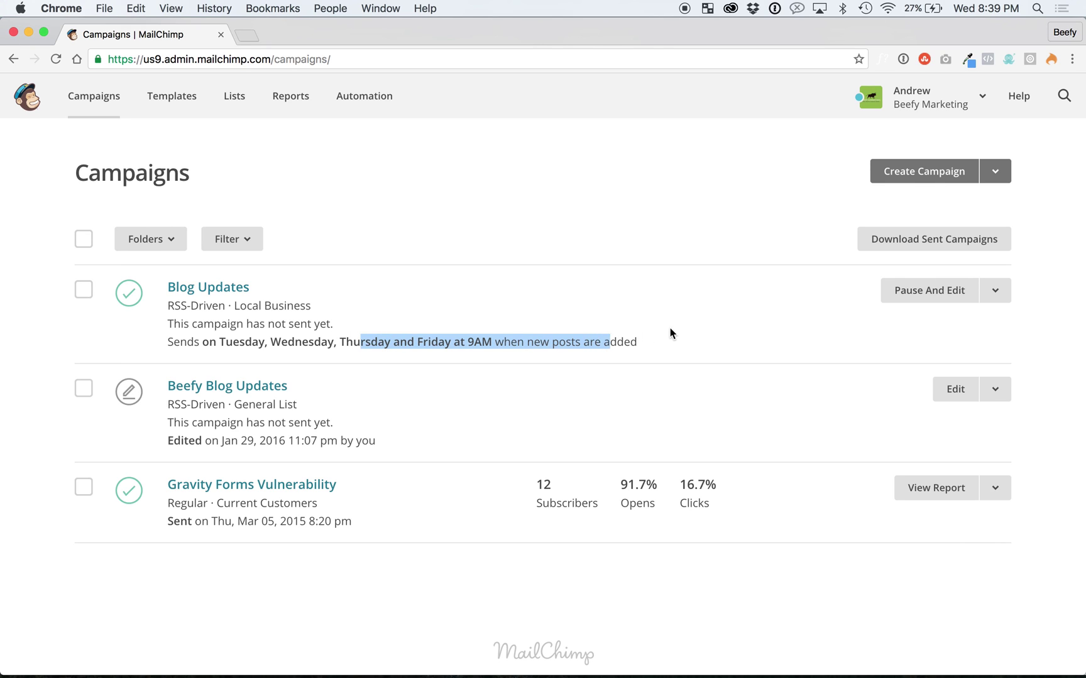
pyautogui.click(670, 334)
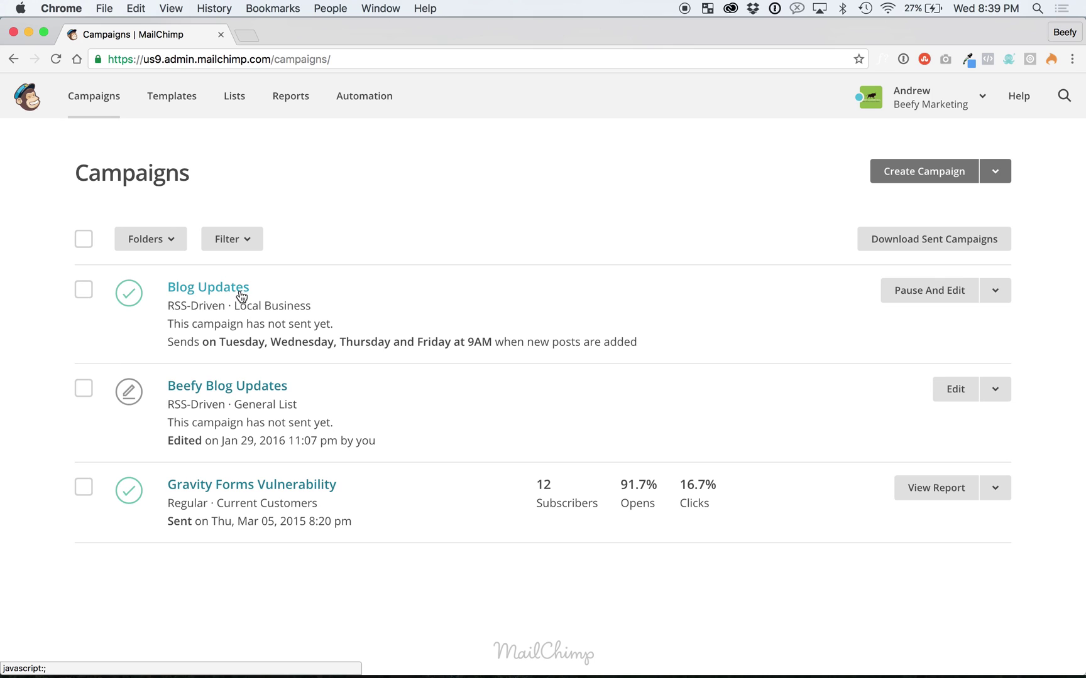